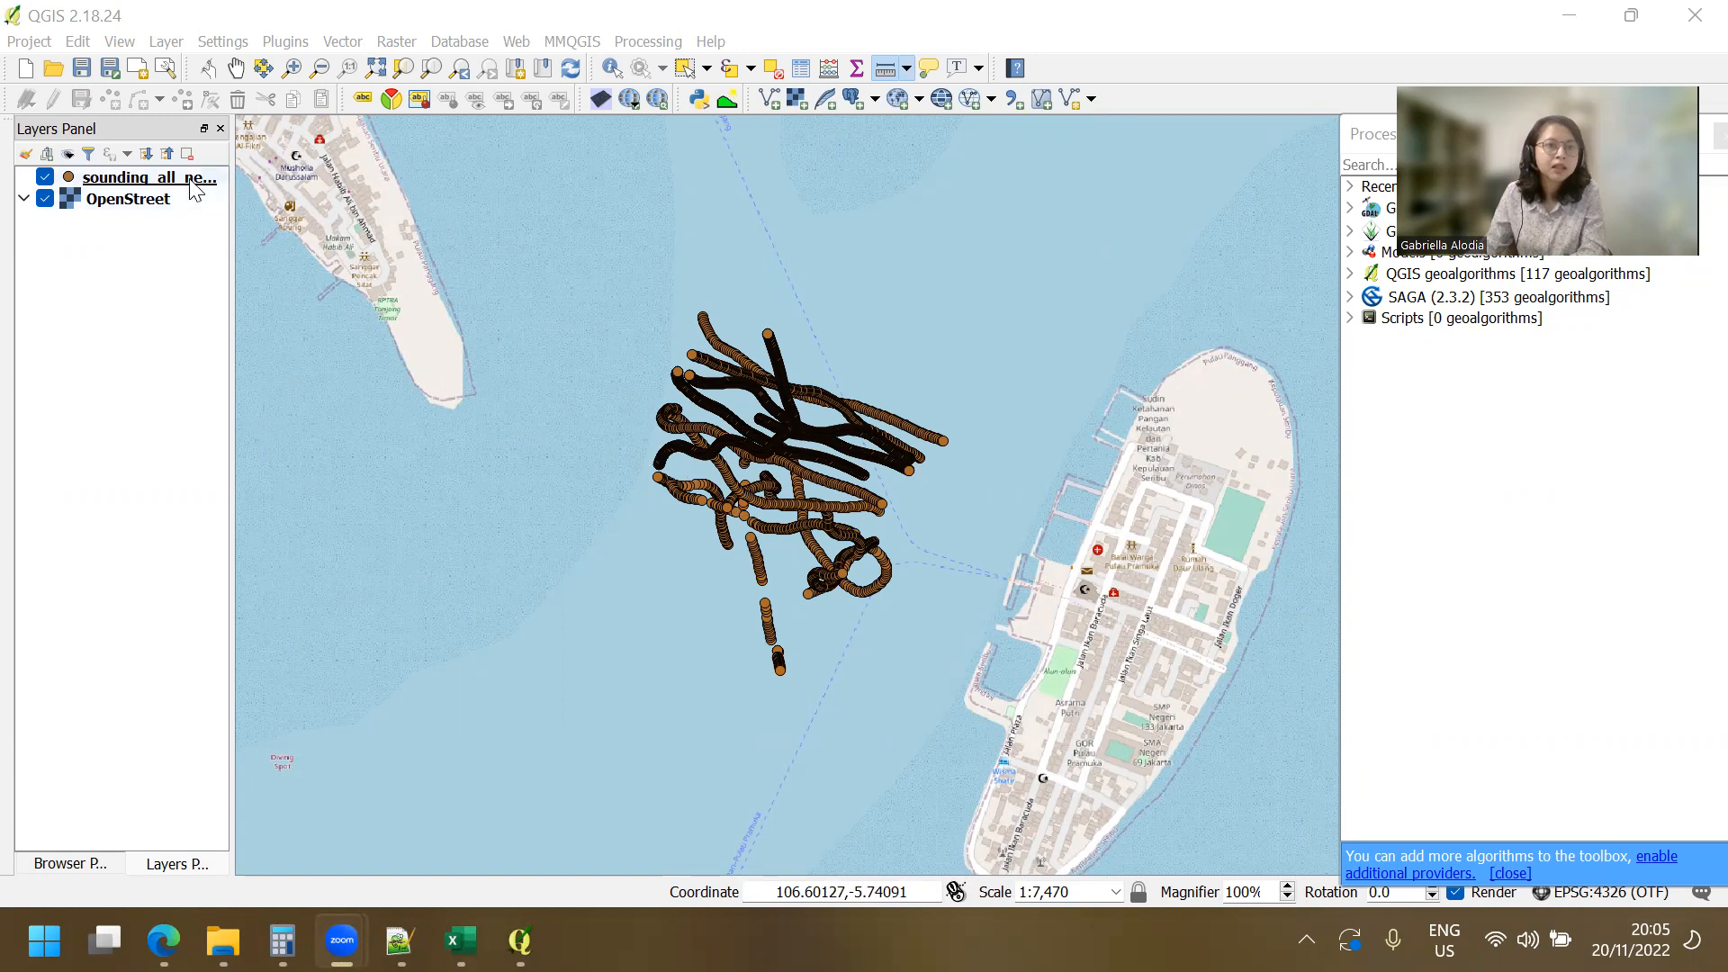
# Check the X, Y and field_3 columns in the attribute table of the sounding layer, and close the table.
pyautogui.rightClick(214, 184)
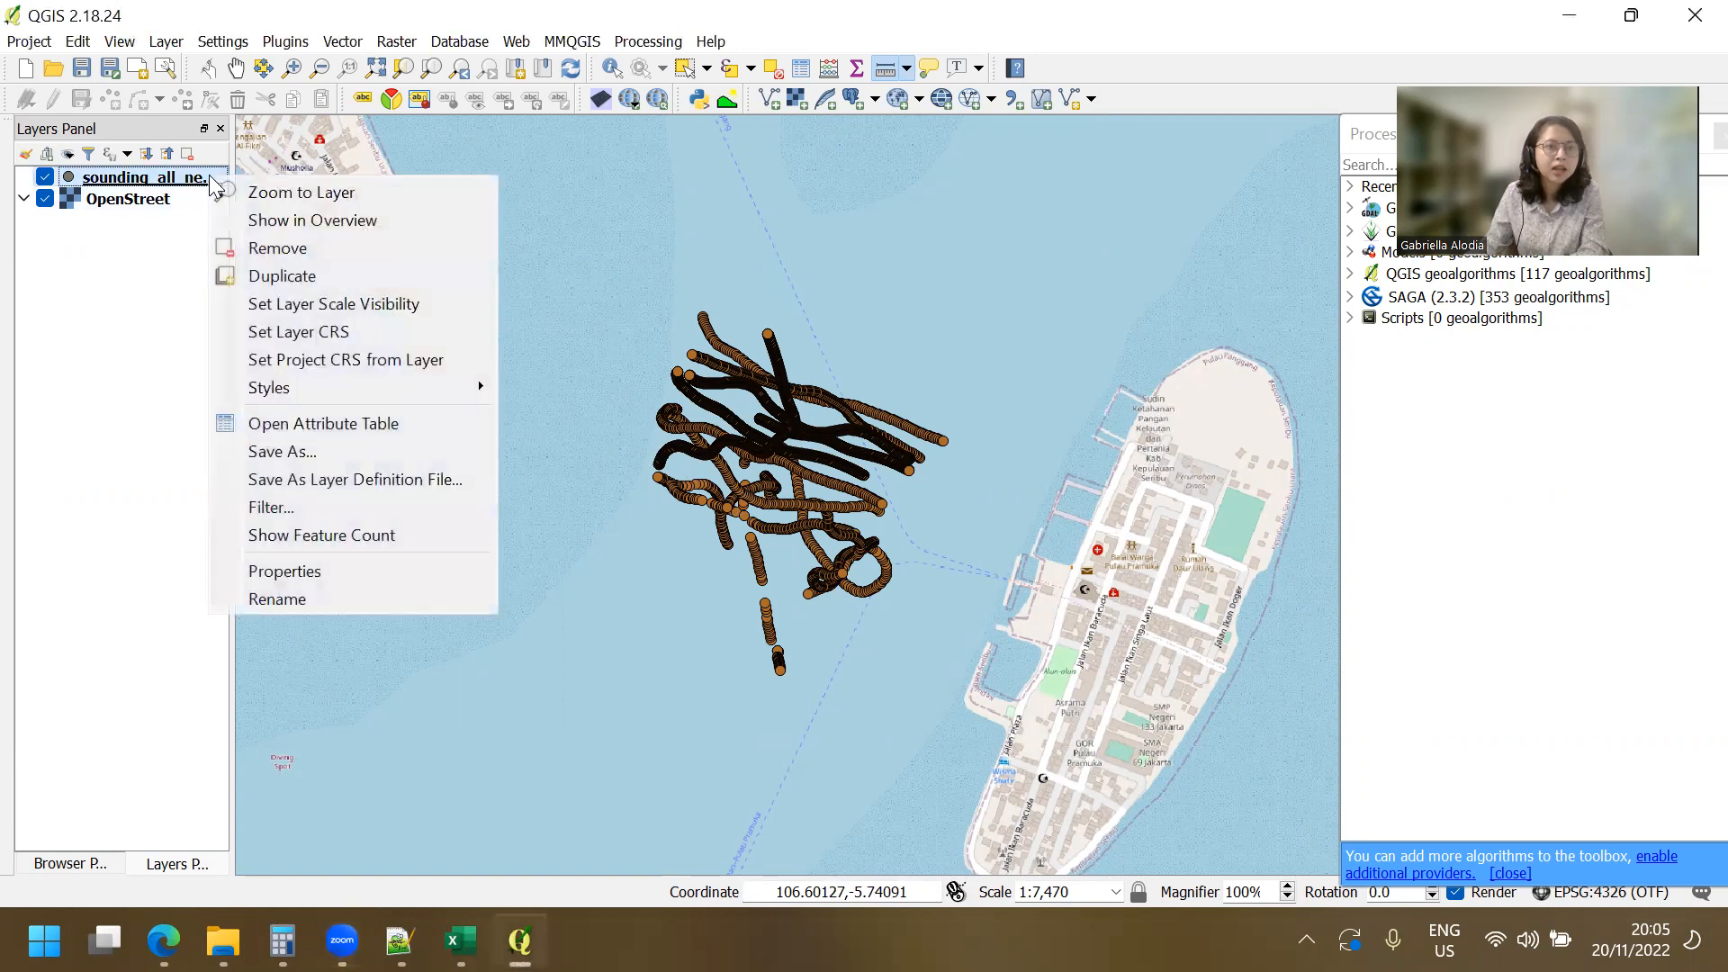
pyautogui.click(371, 423)
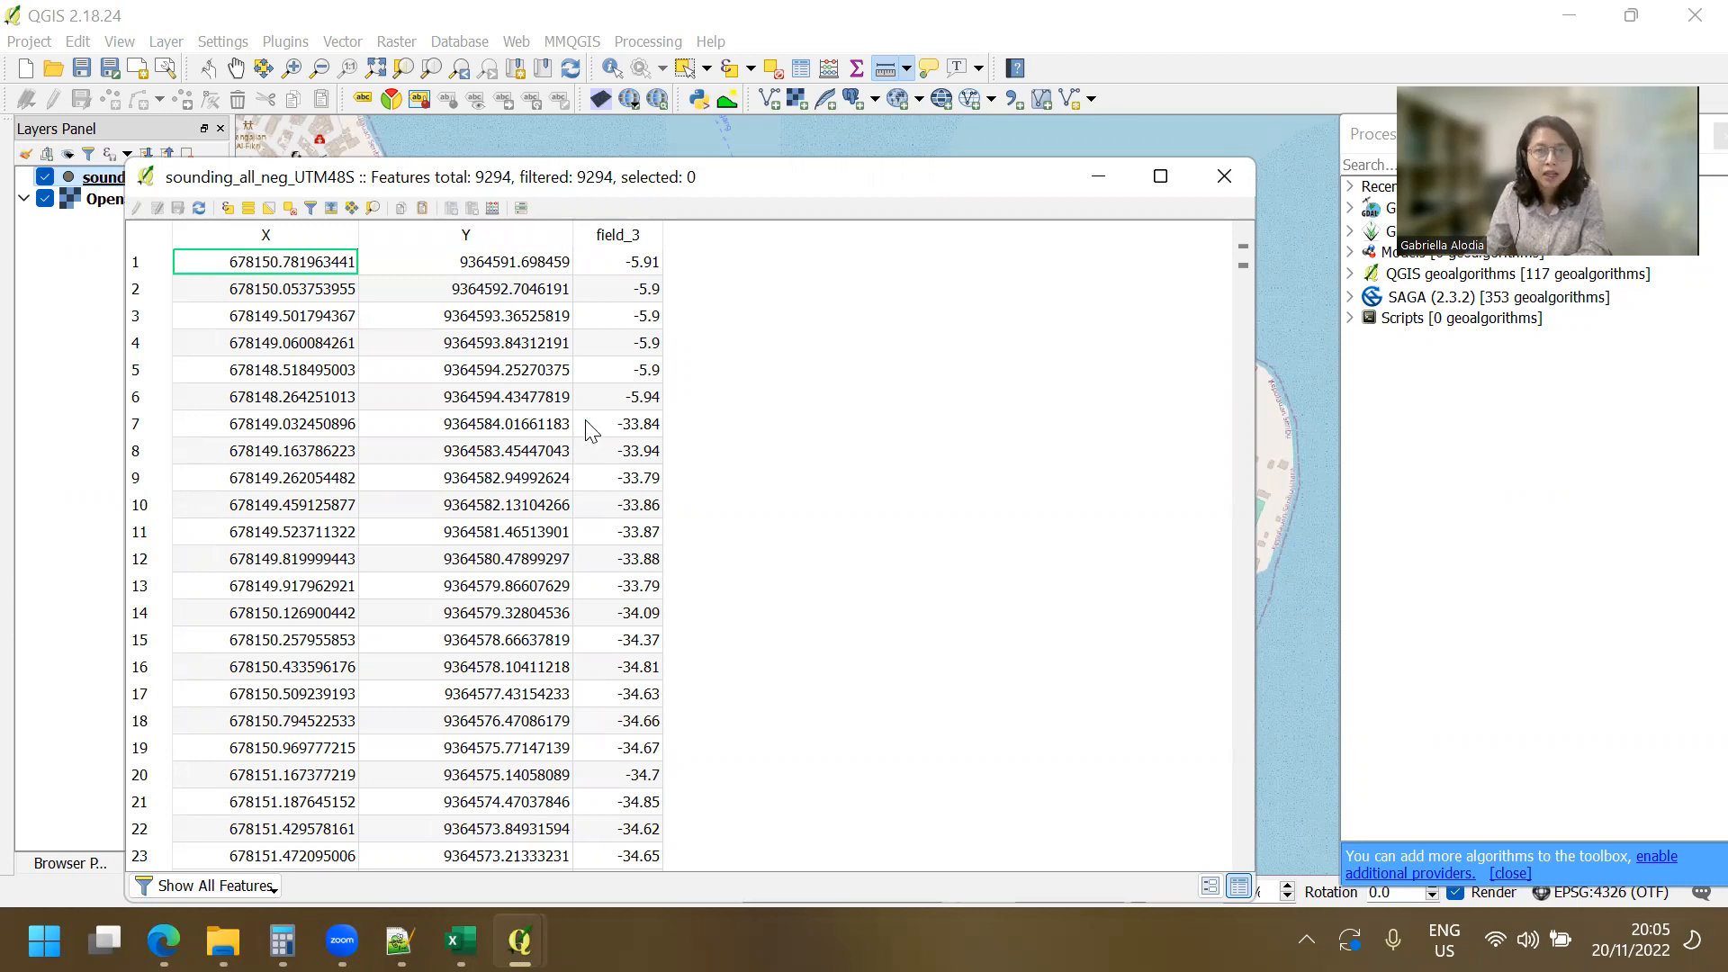
pyautogui.click(1221, 171)
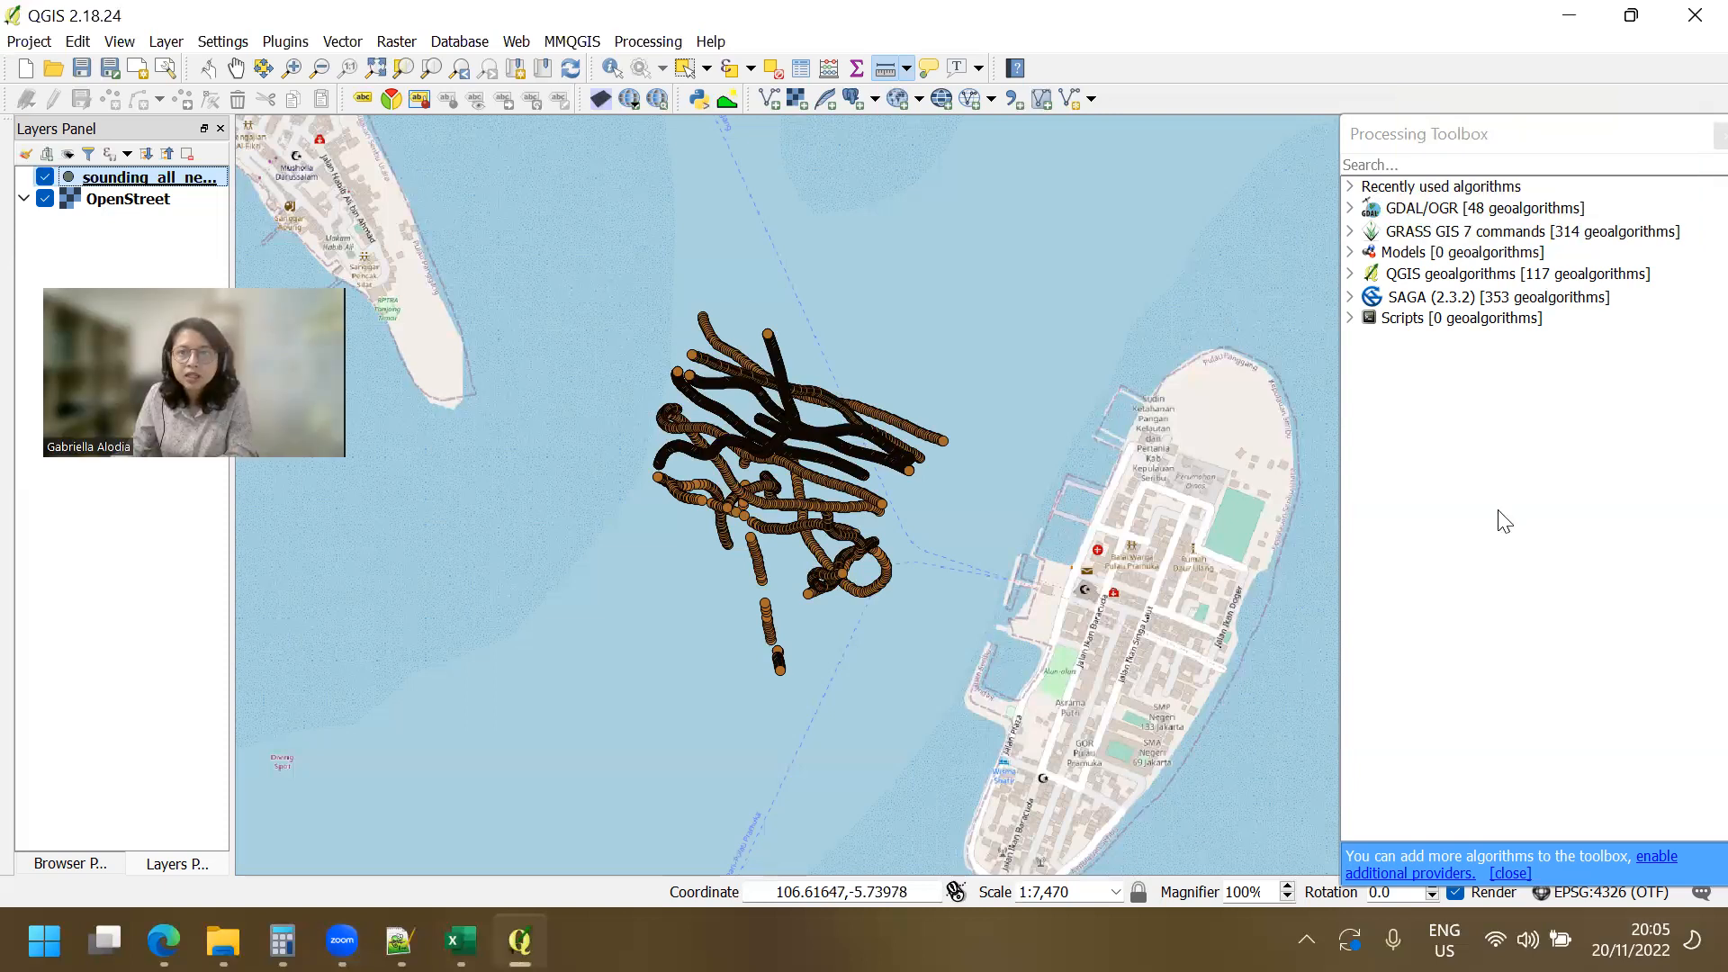
# Dock the Processing Toolbox beside the map canvas, and toggle its display off and back on.
pyautogui.moveTo(1470, 137); pyautogui.dragTo(1673, 201)
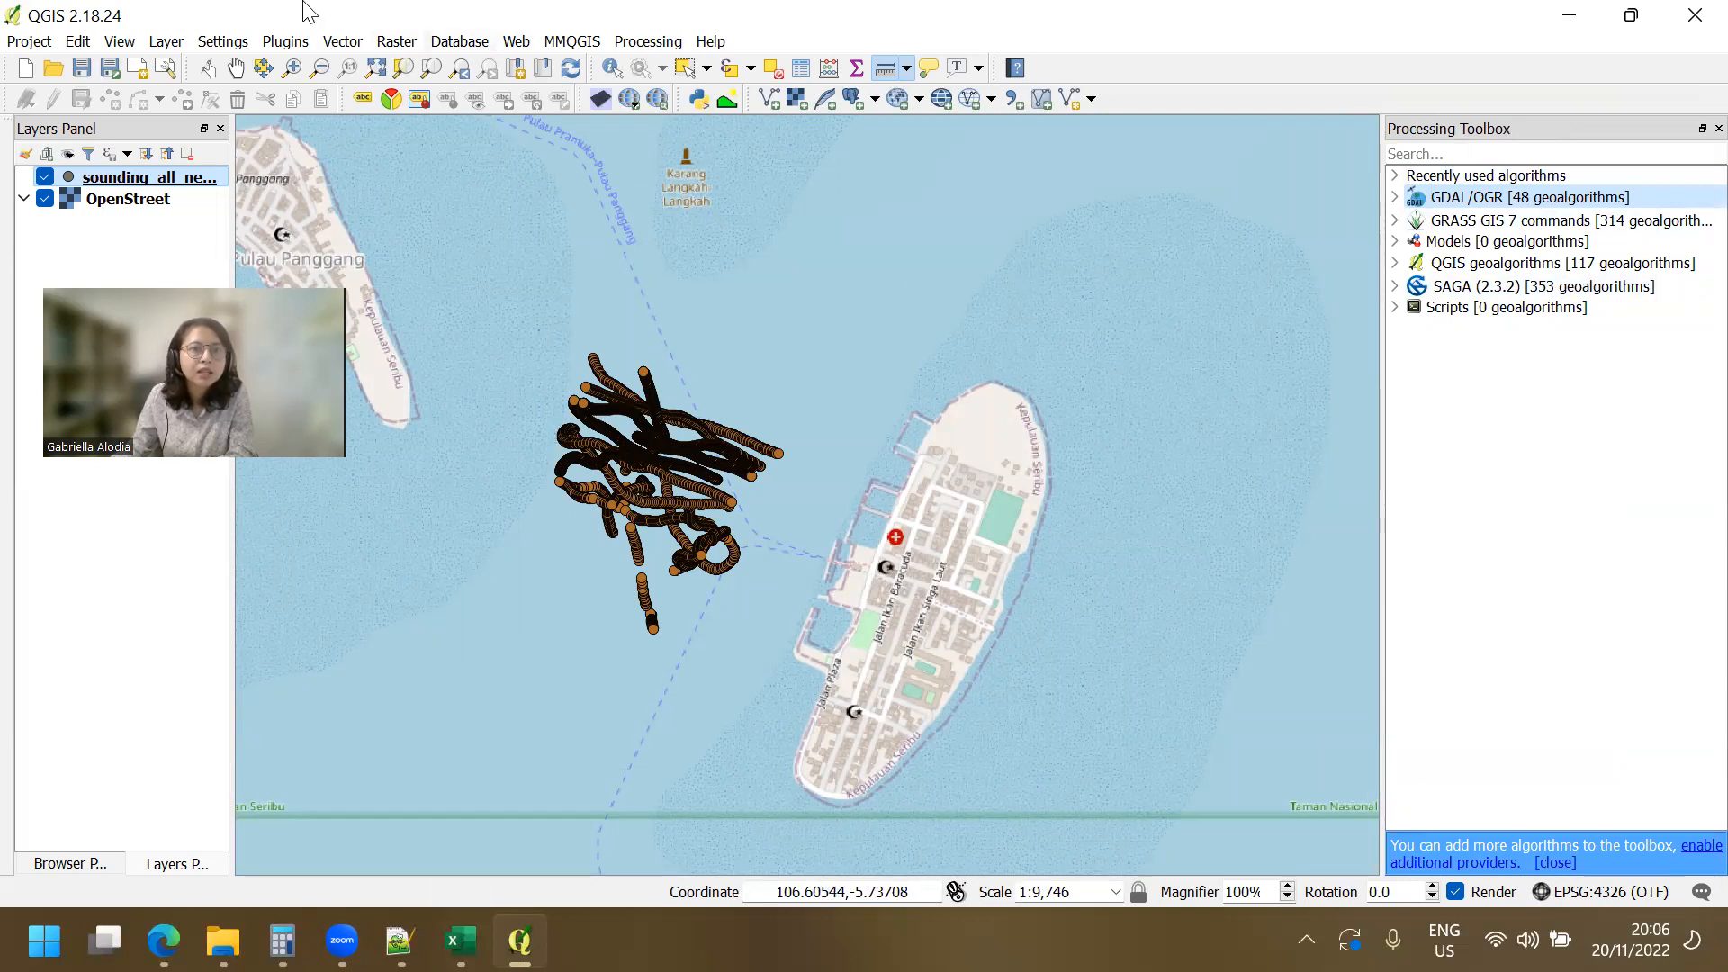
pyautogui.click(647, 41)
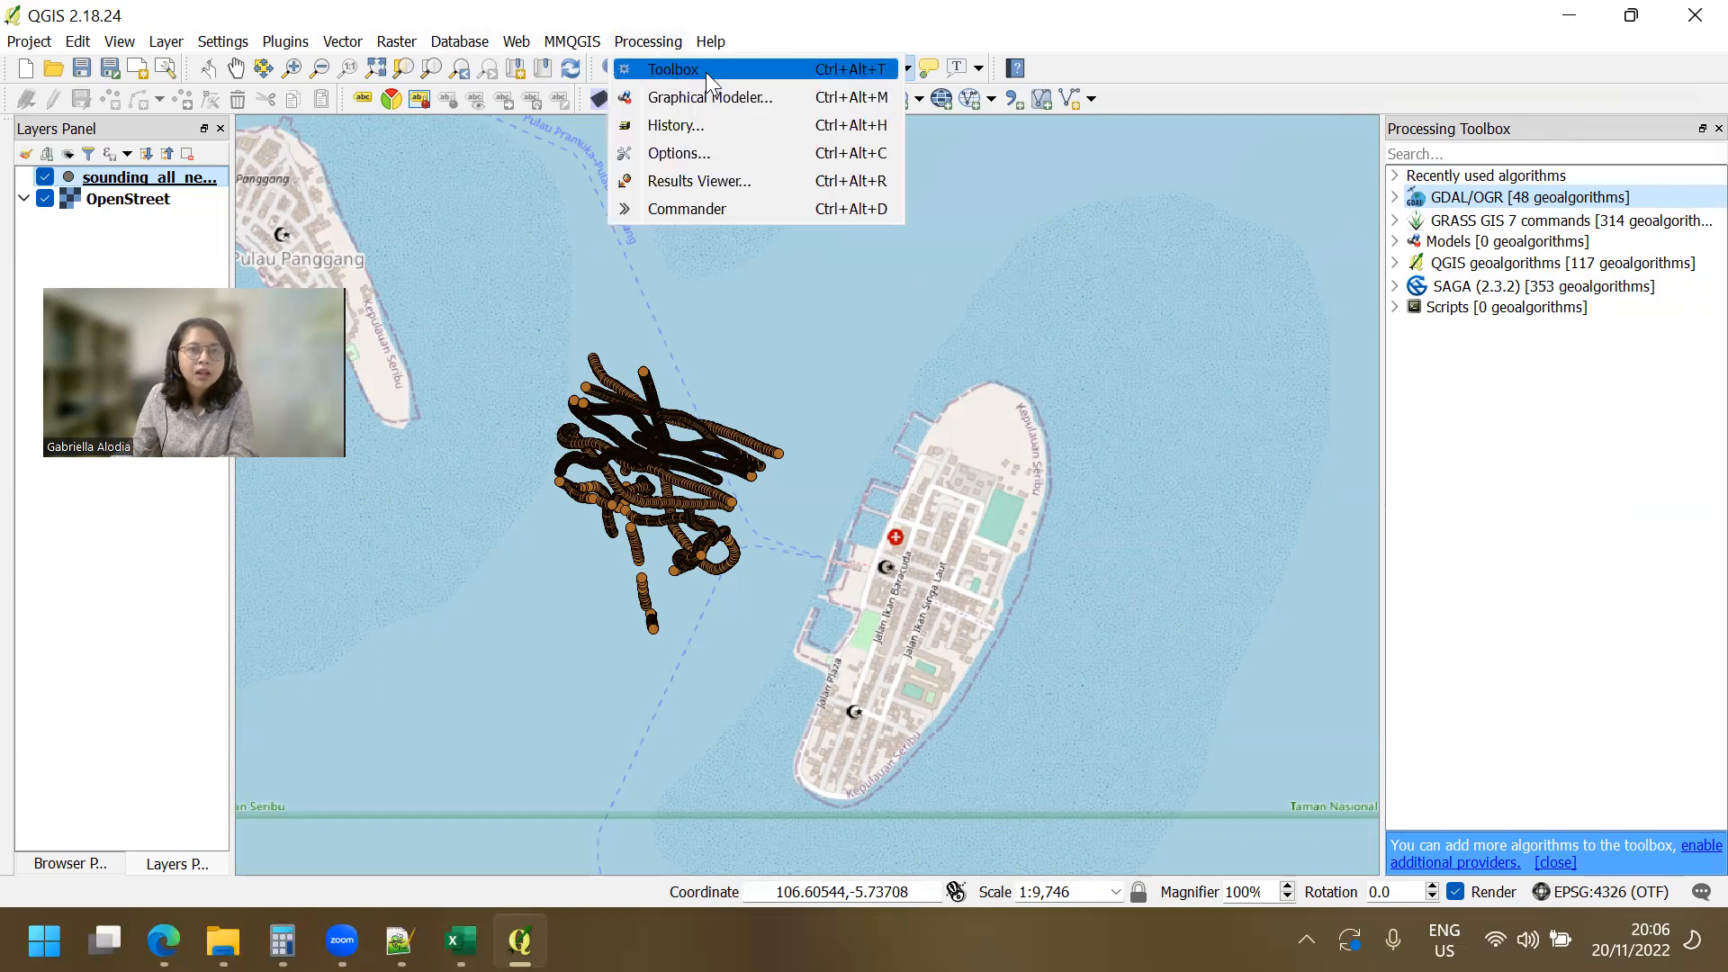
pyautogui.click(813, 72)
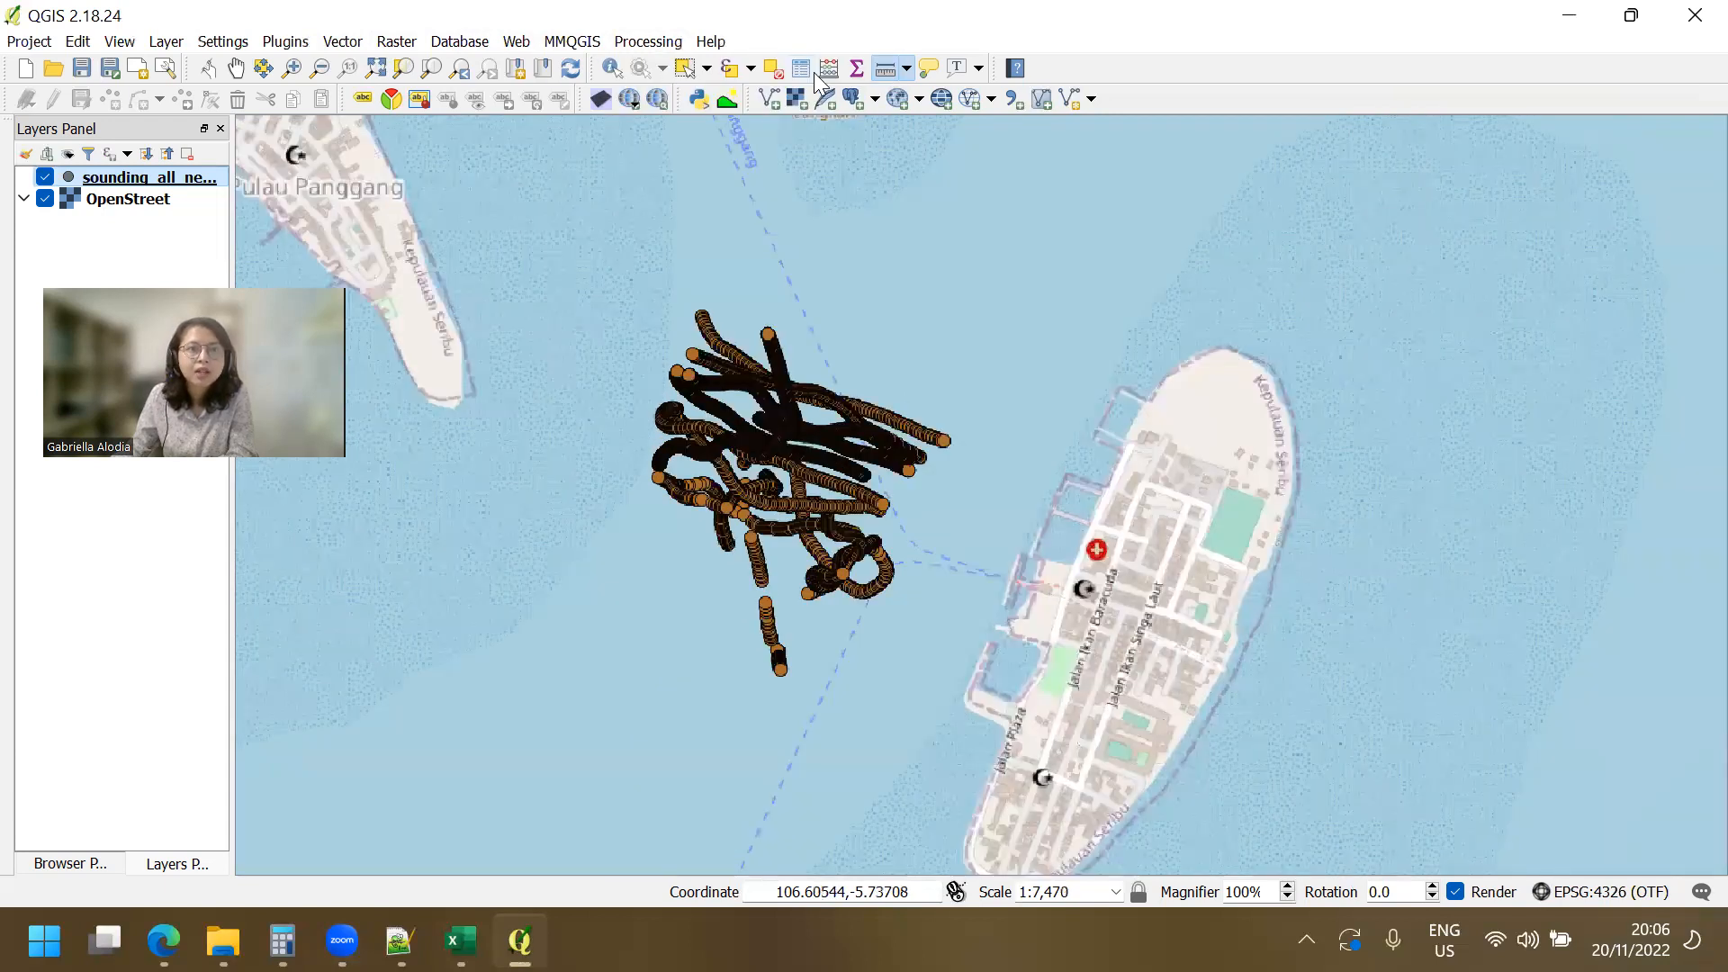
pyautogui.click(651, 43)
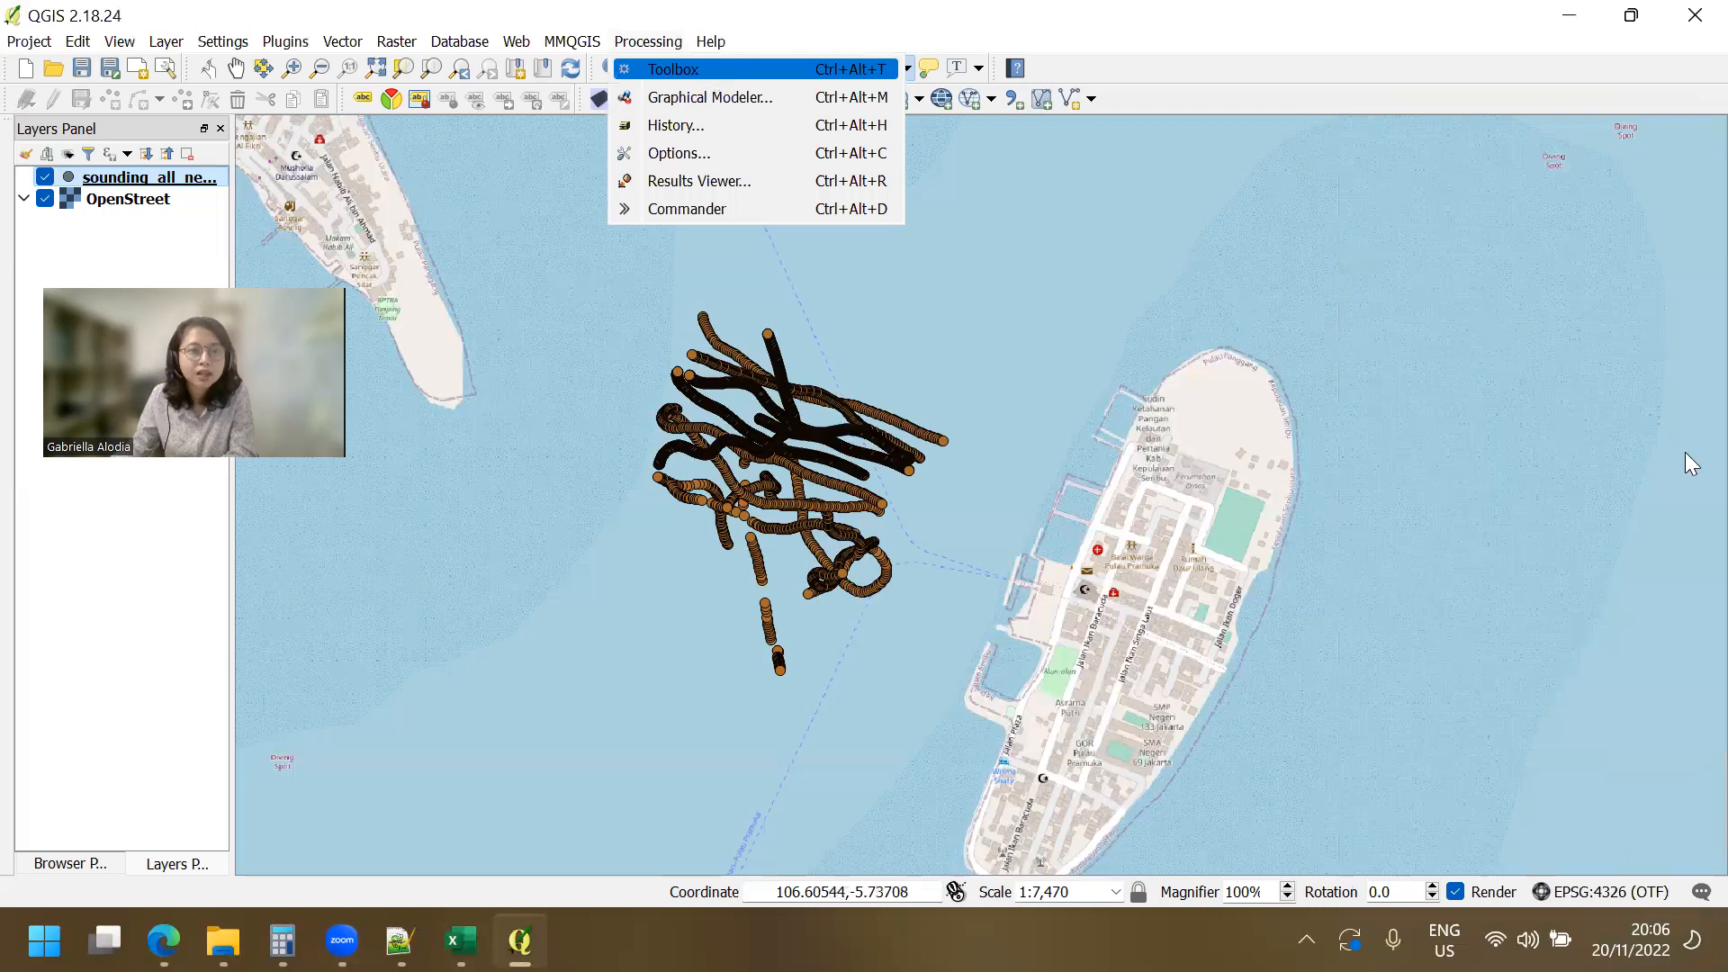
pyautogui.press('Return')
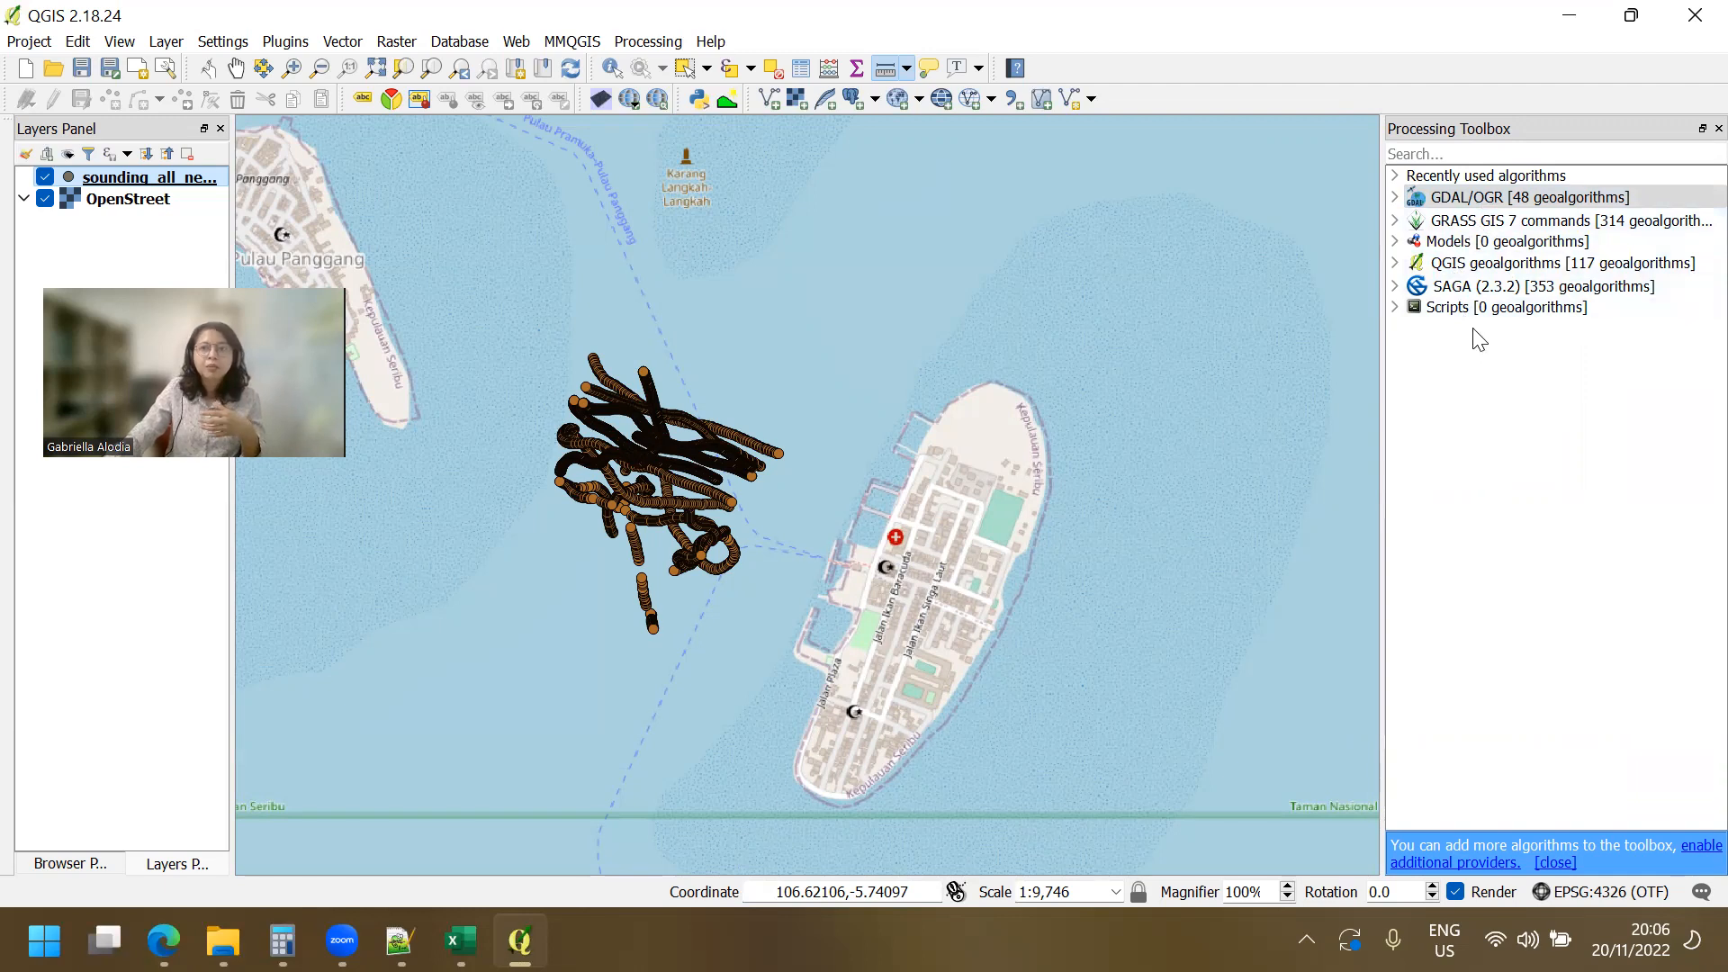
# Look over the algorithm providers in the Processing Toolbox, including GDAL/OGR, GRASS GIS 7 and SAGA.
pyautogui.doubleClick(1479, 199)
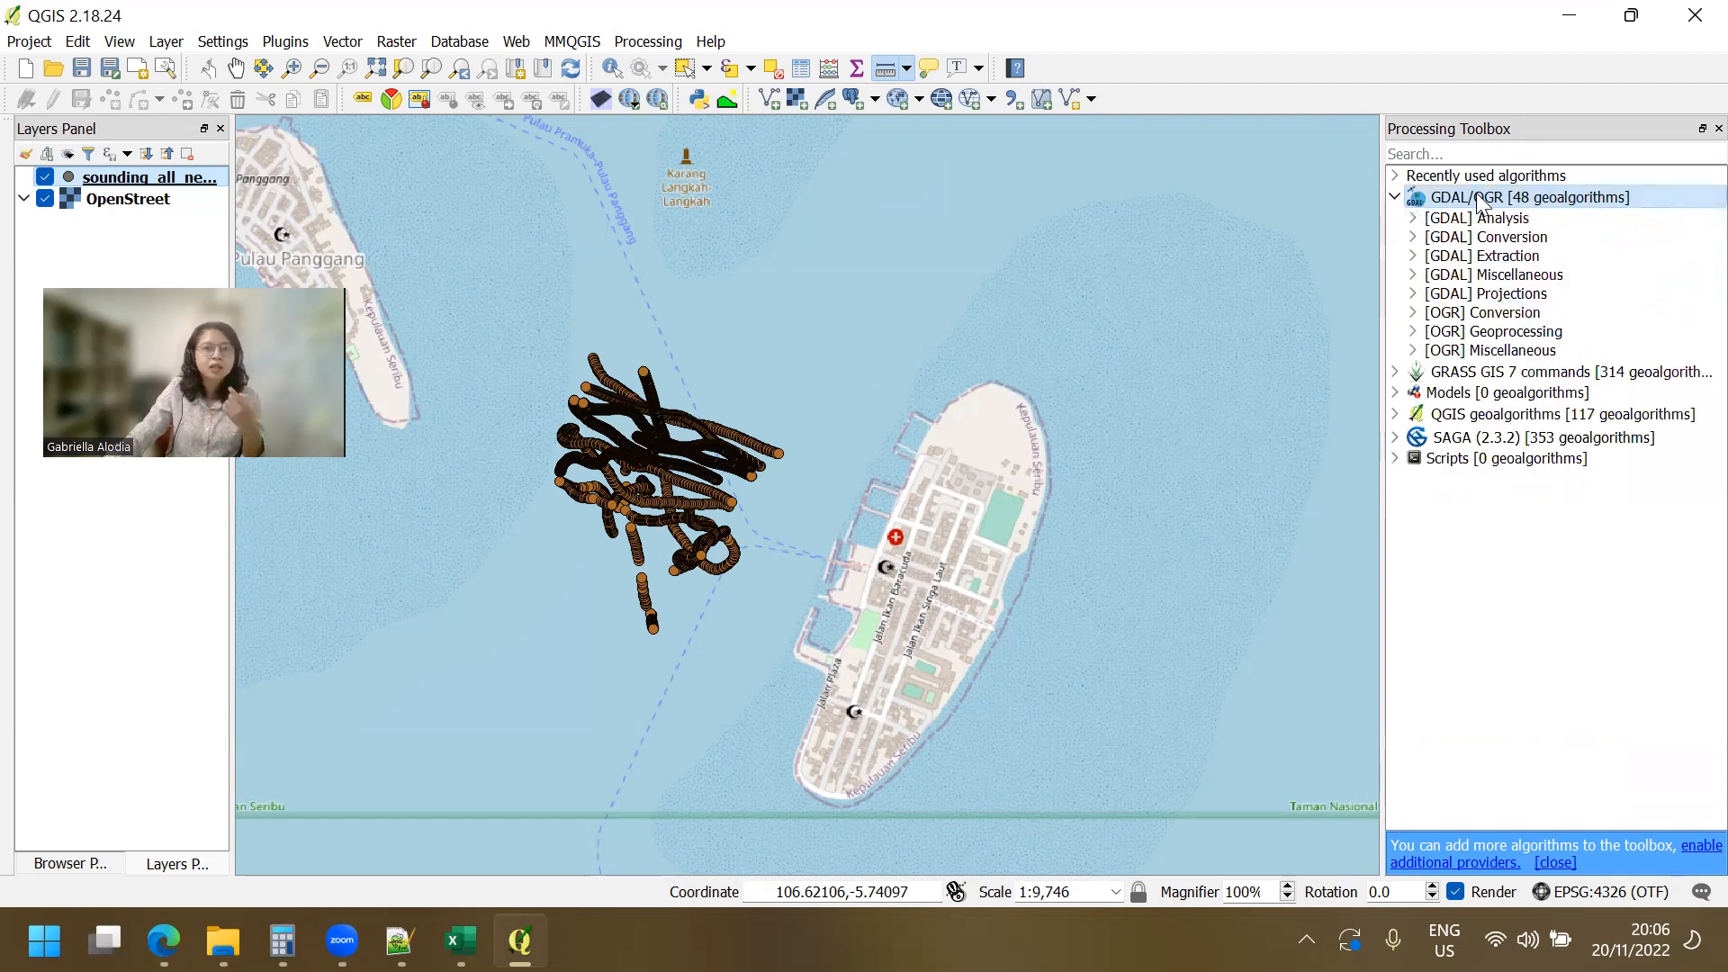
pyautogui.click(1395, 197)
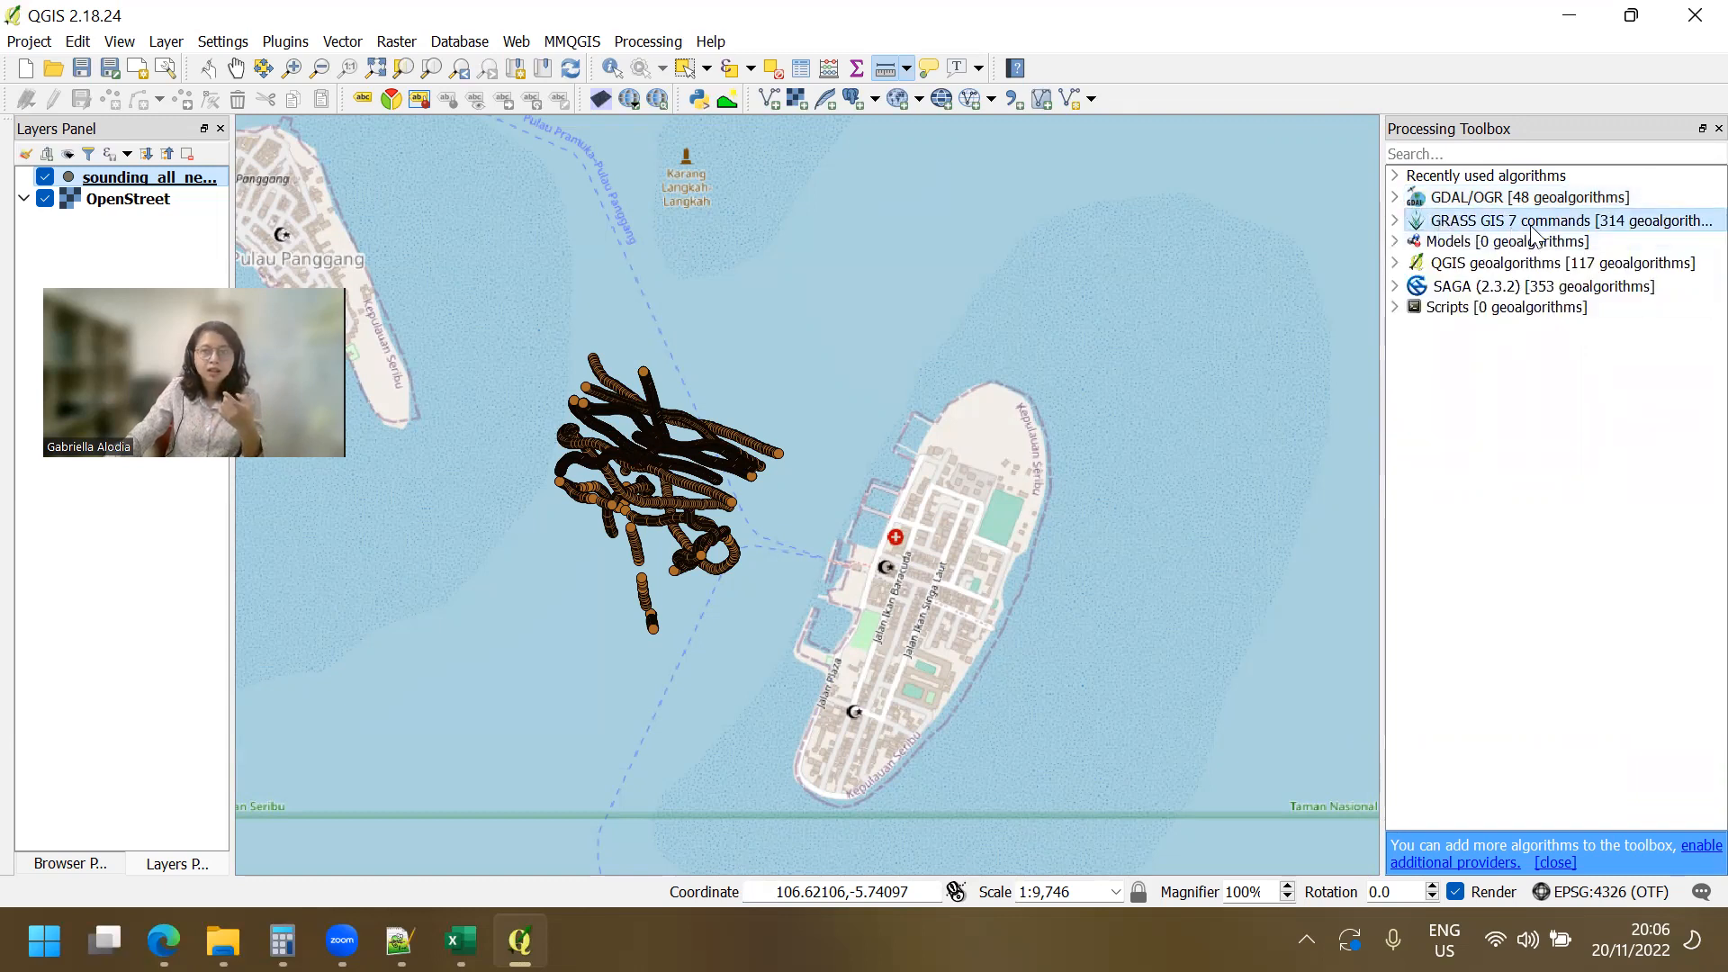
pyautogui.click(1507, 288)
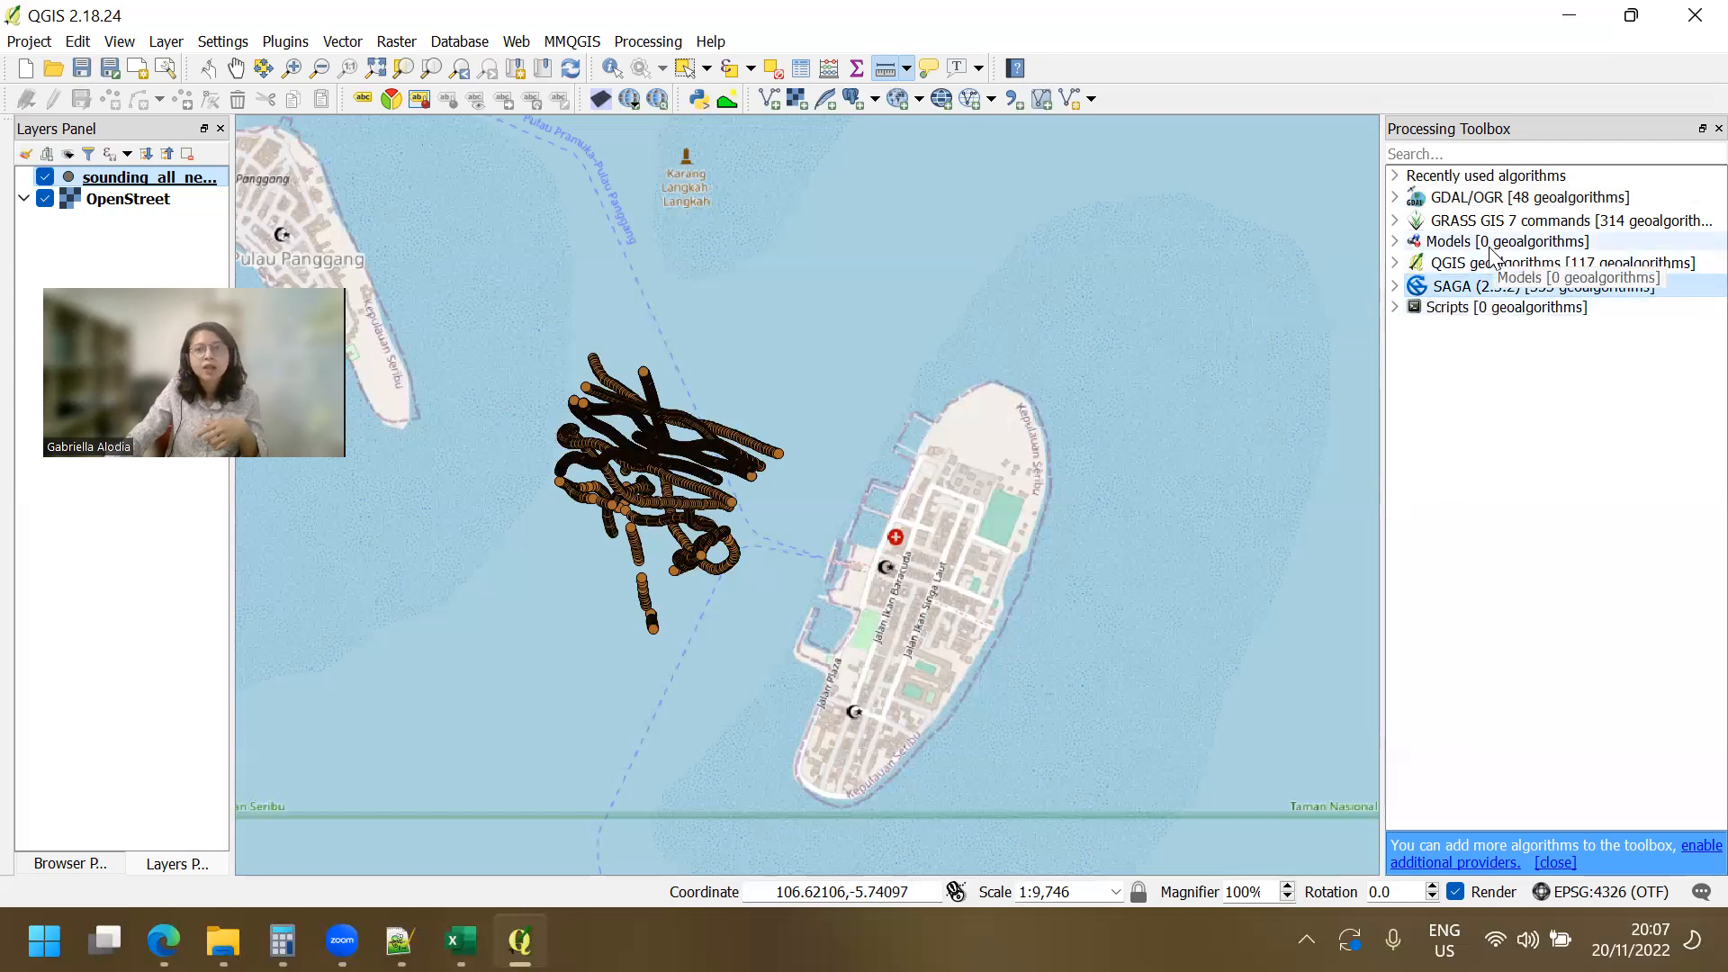
pyautogui.click(1508, 221)
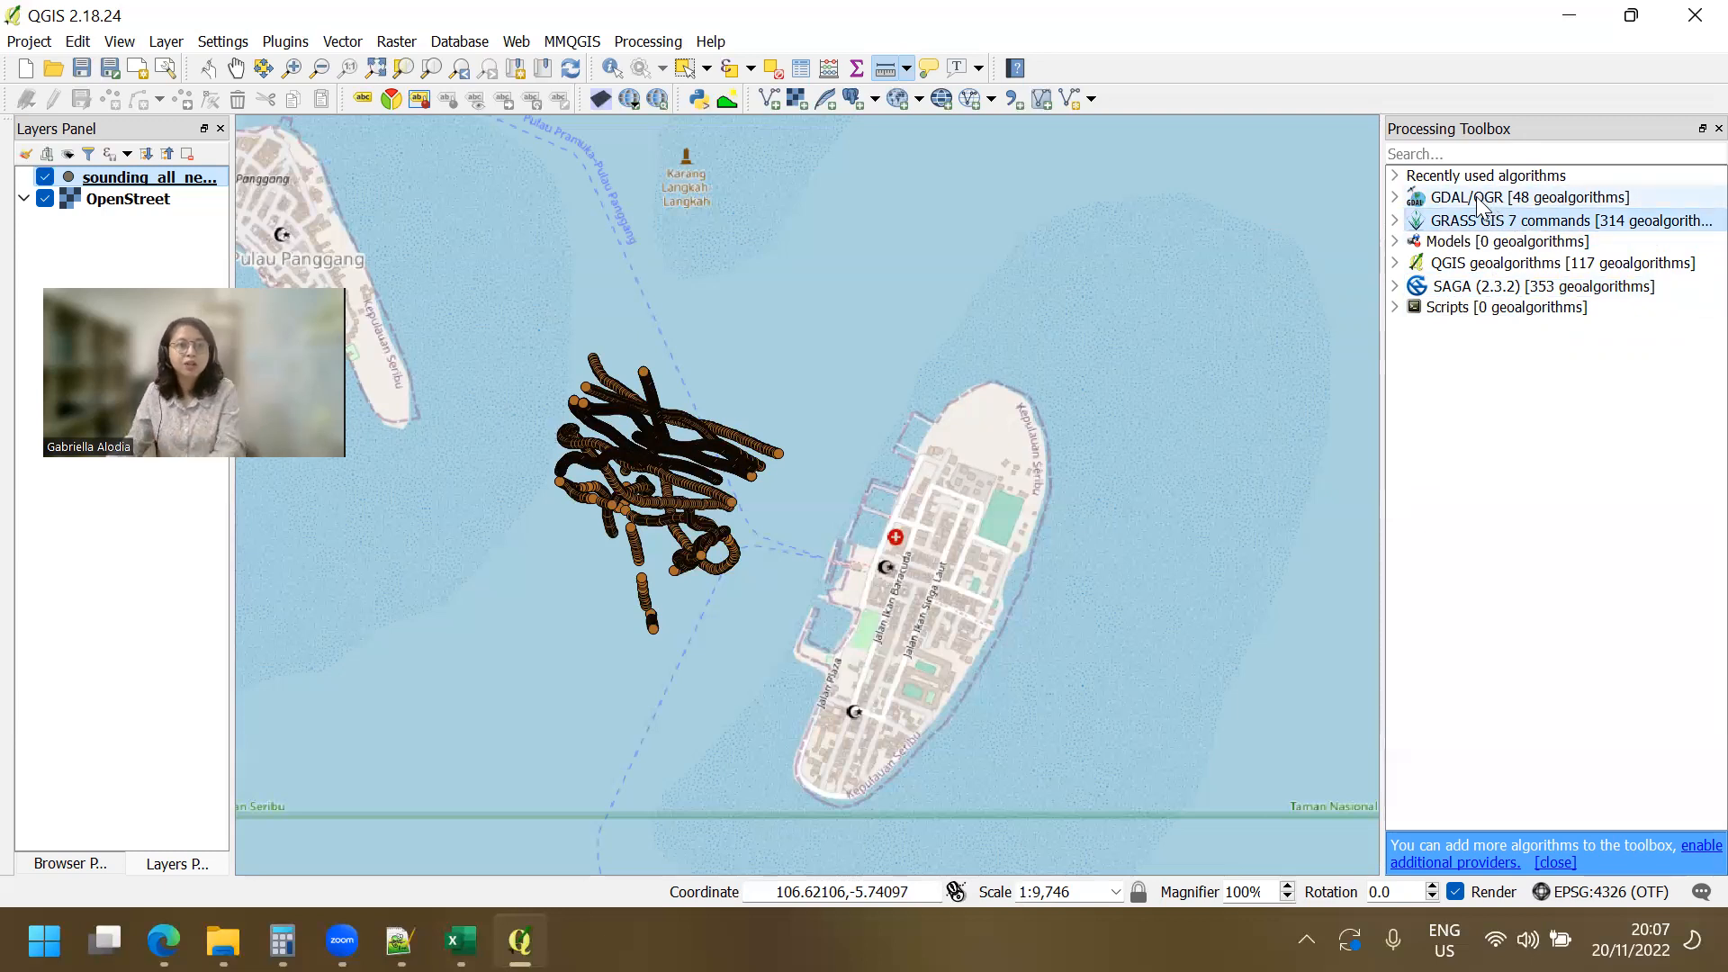
pyautogui.click(1510, 203)
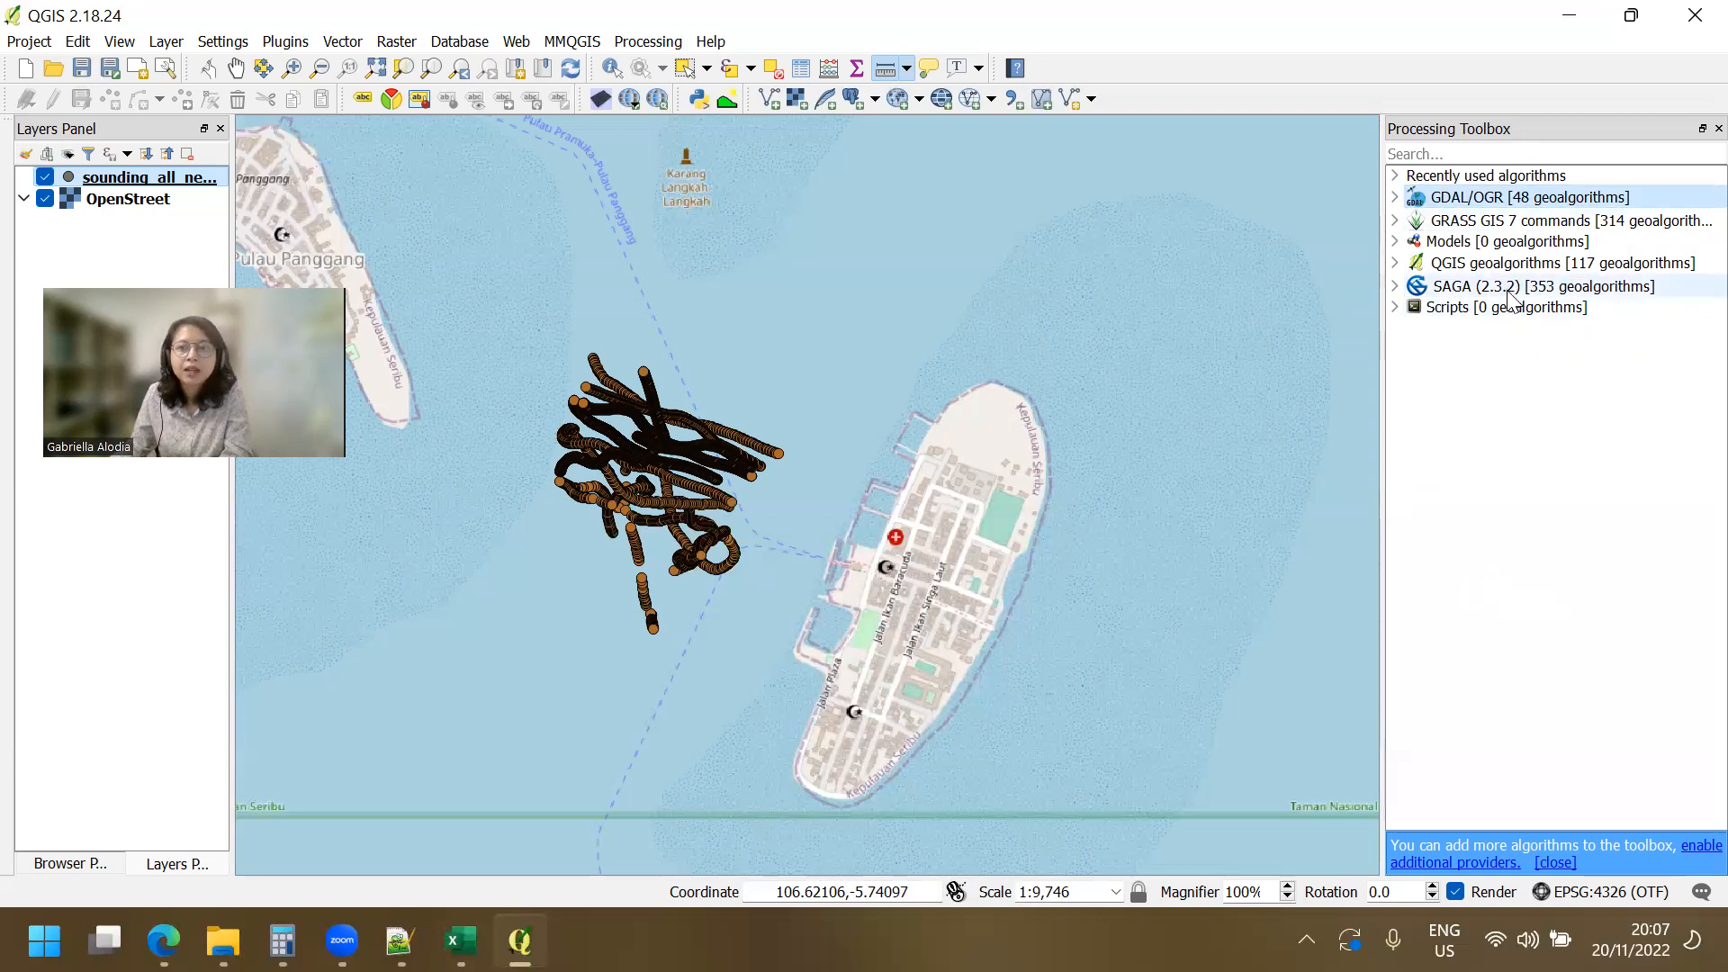
# Expand SAGA's Raster creation tools and review the interpolation algorithms, such as inverse distance weighted, multilevel b-spline and natural neighbour.
pyautogui.click(1394, 286)
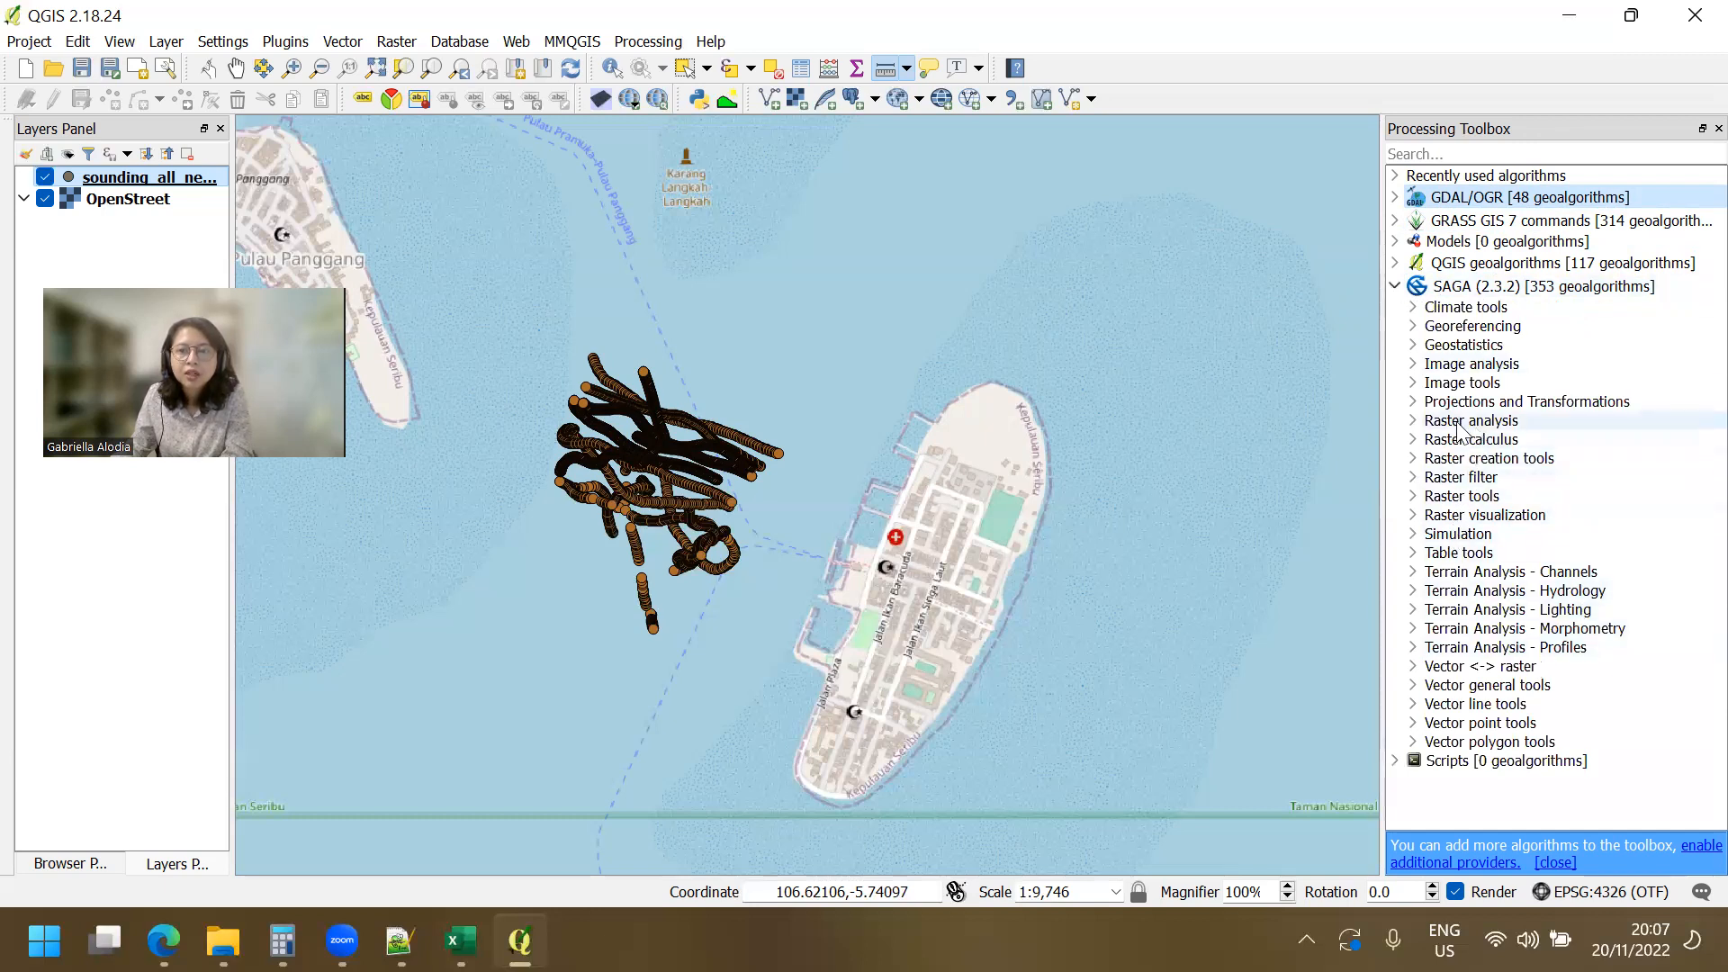
pyautogui.click(1413, 459)
pyautogui.scroll(-2, 1530, 643)
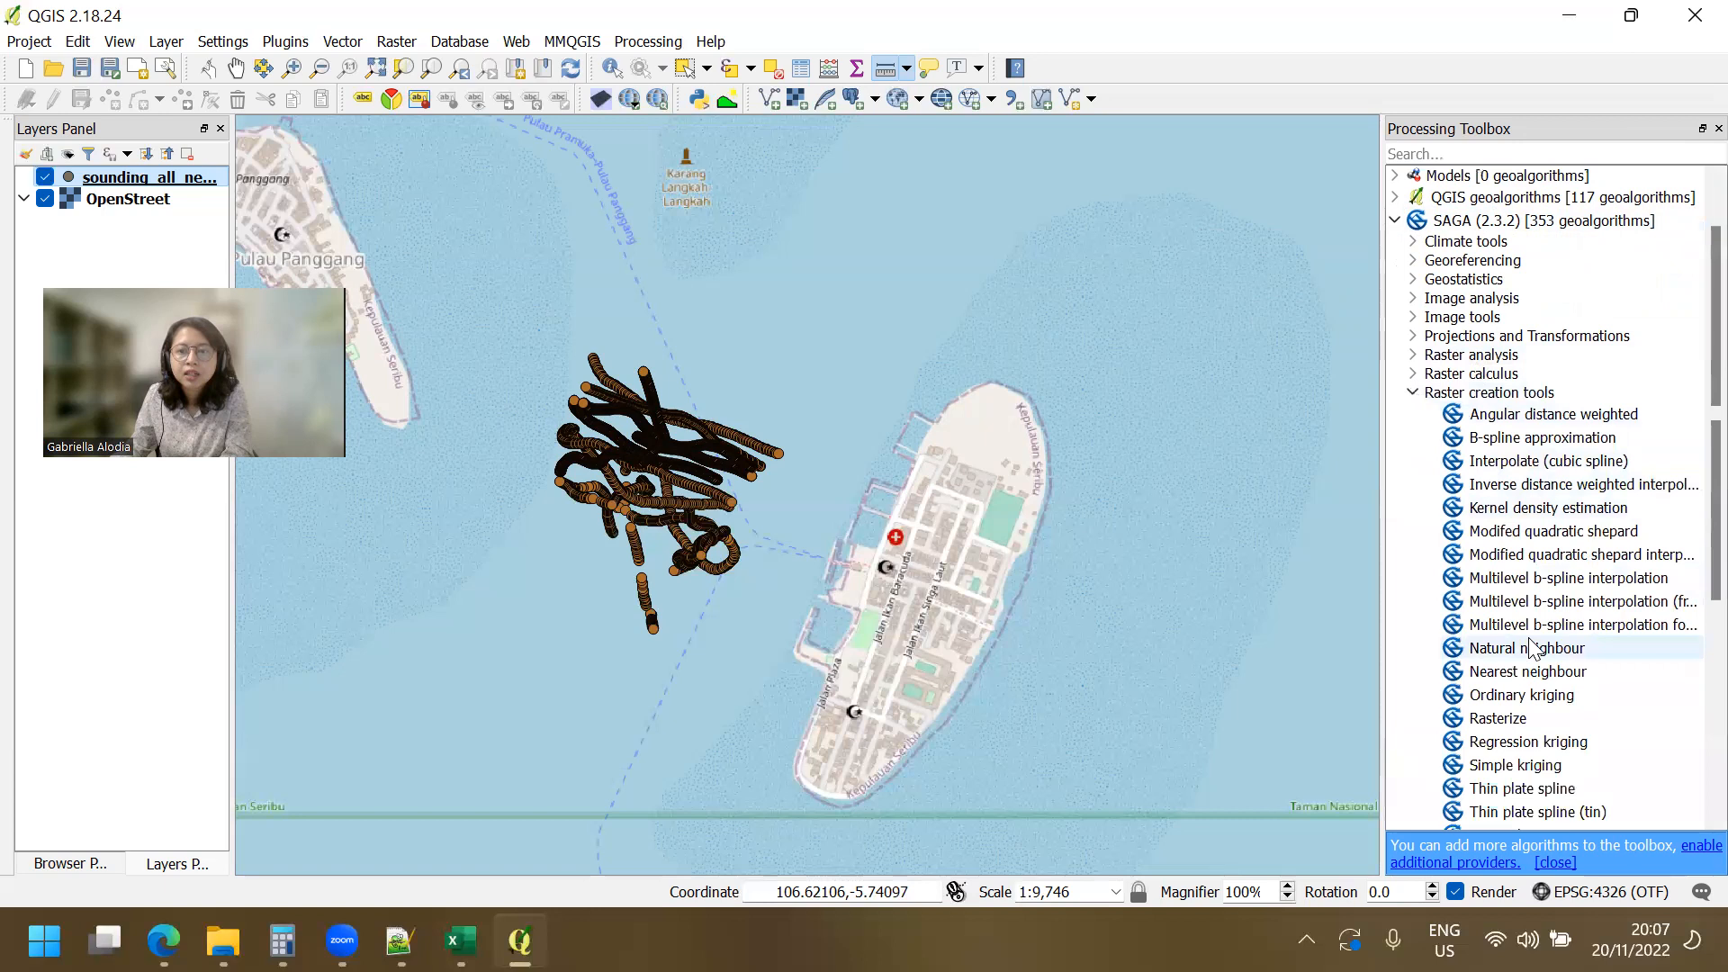
pyautogui.click(1512, 372)
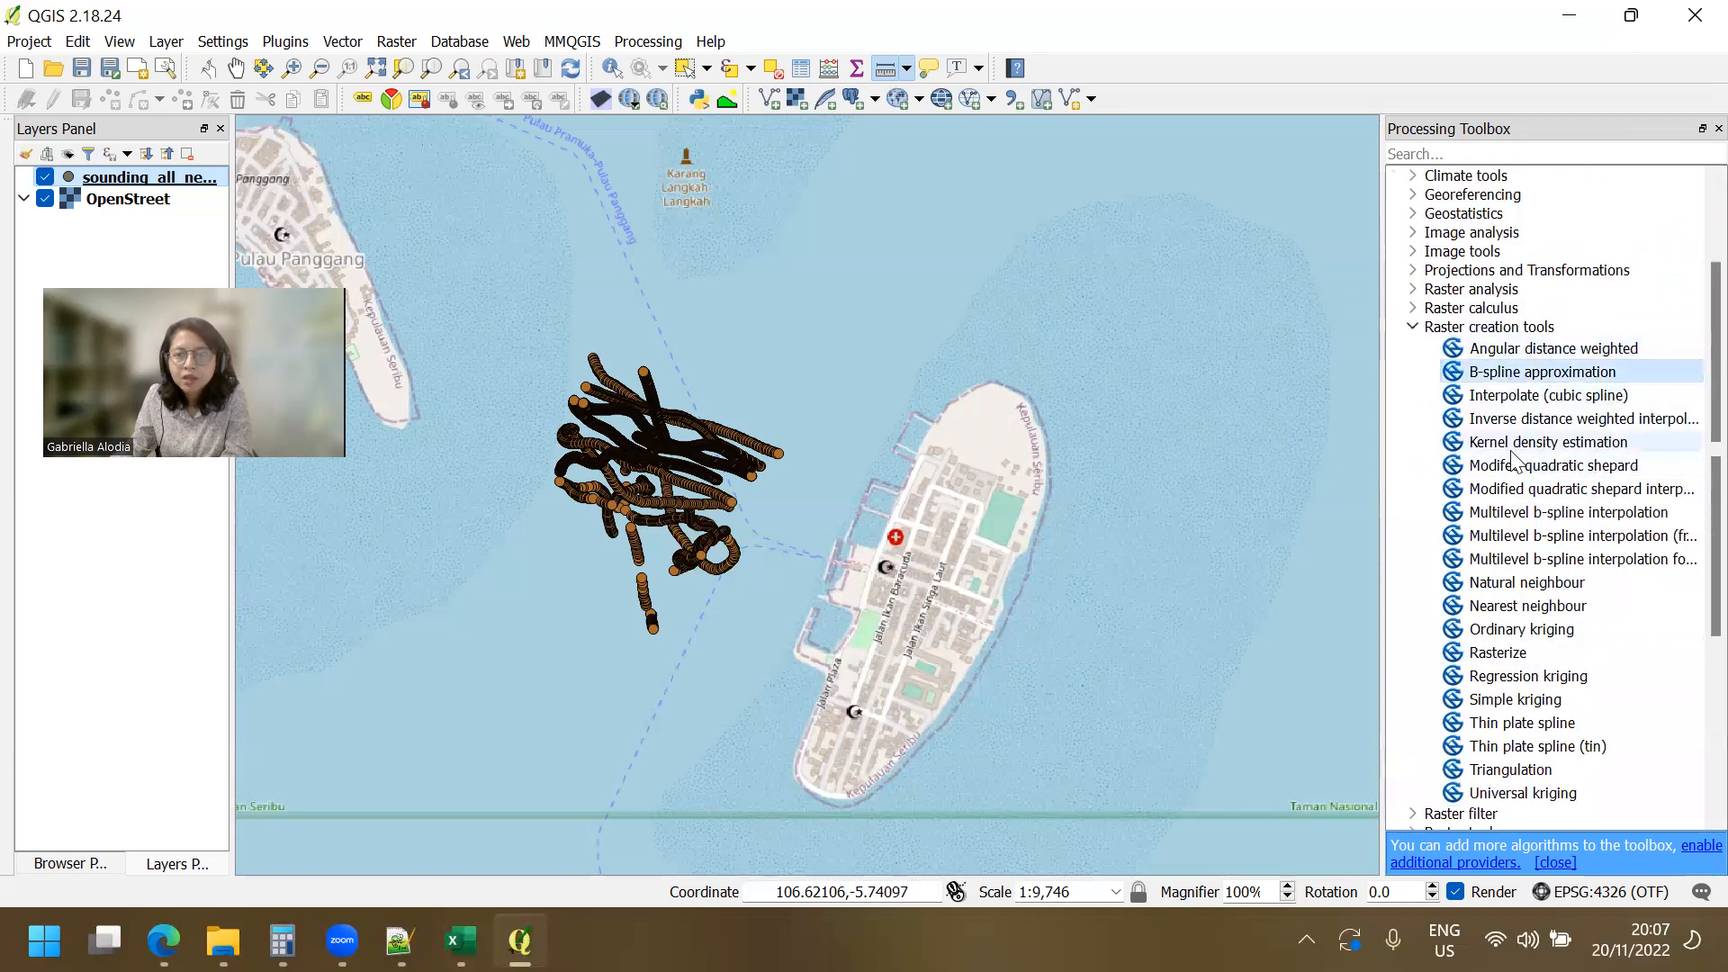
pyautogui.click(1512, 445)
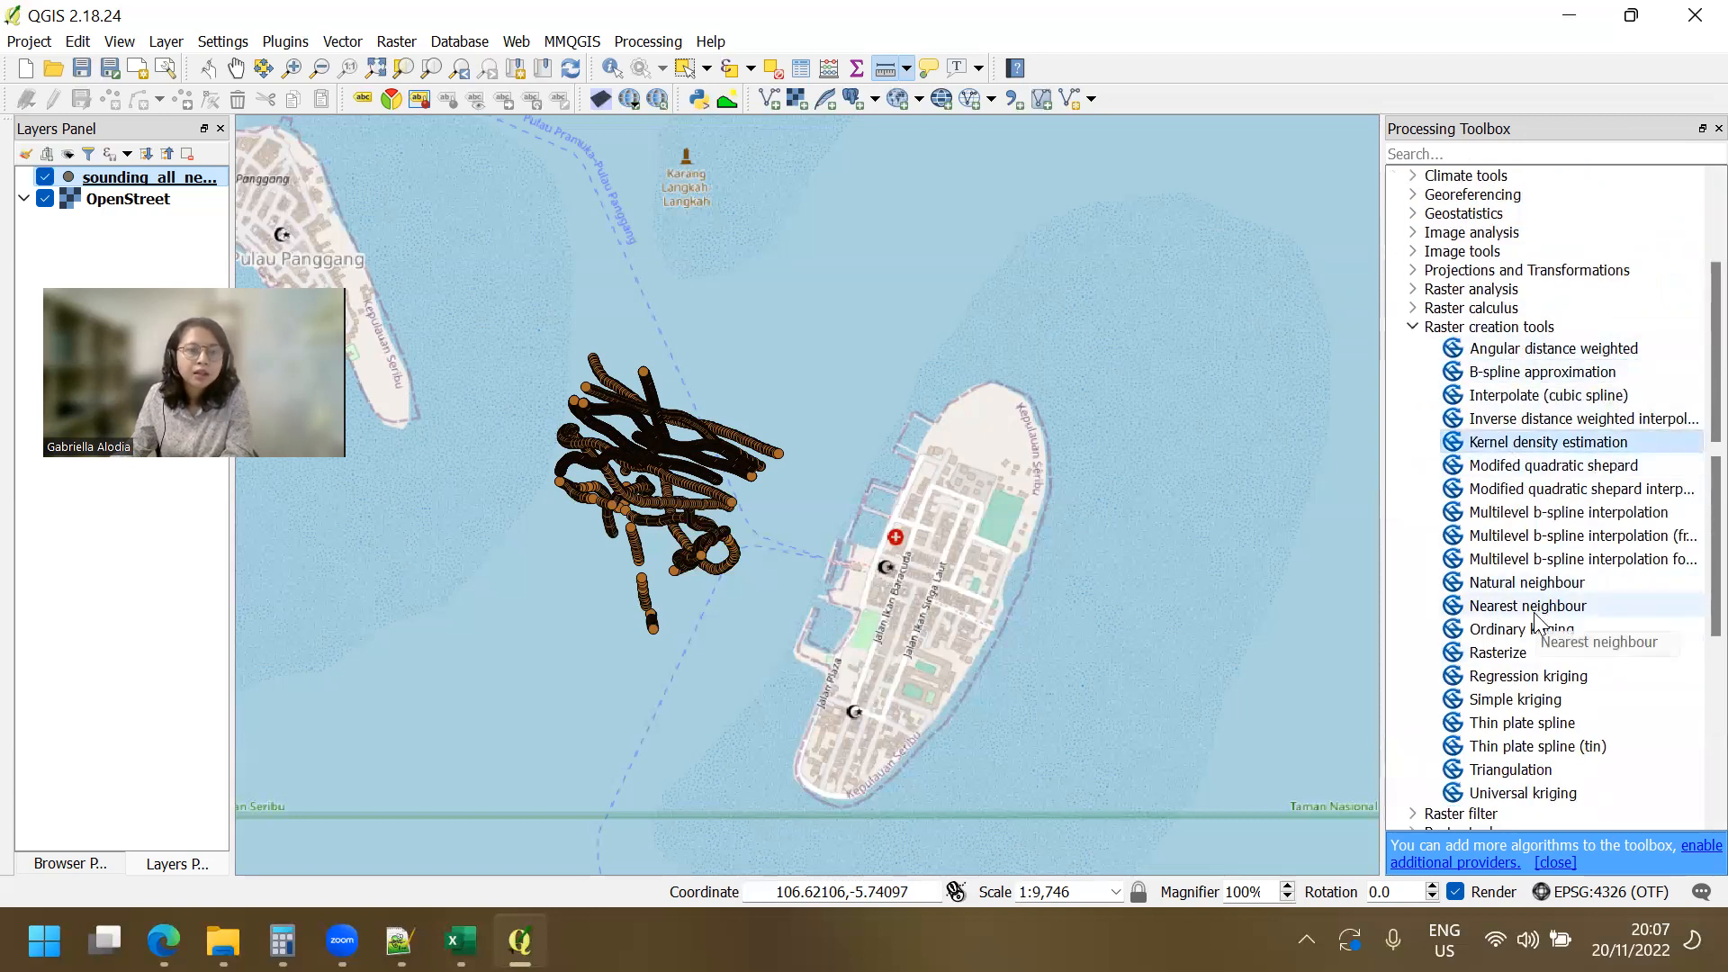
pyautogui.scroll(1, 627, 482)
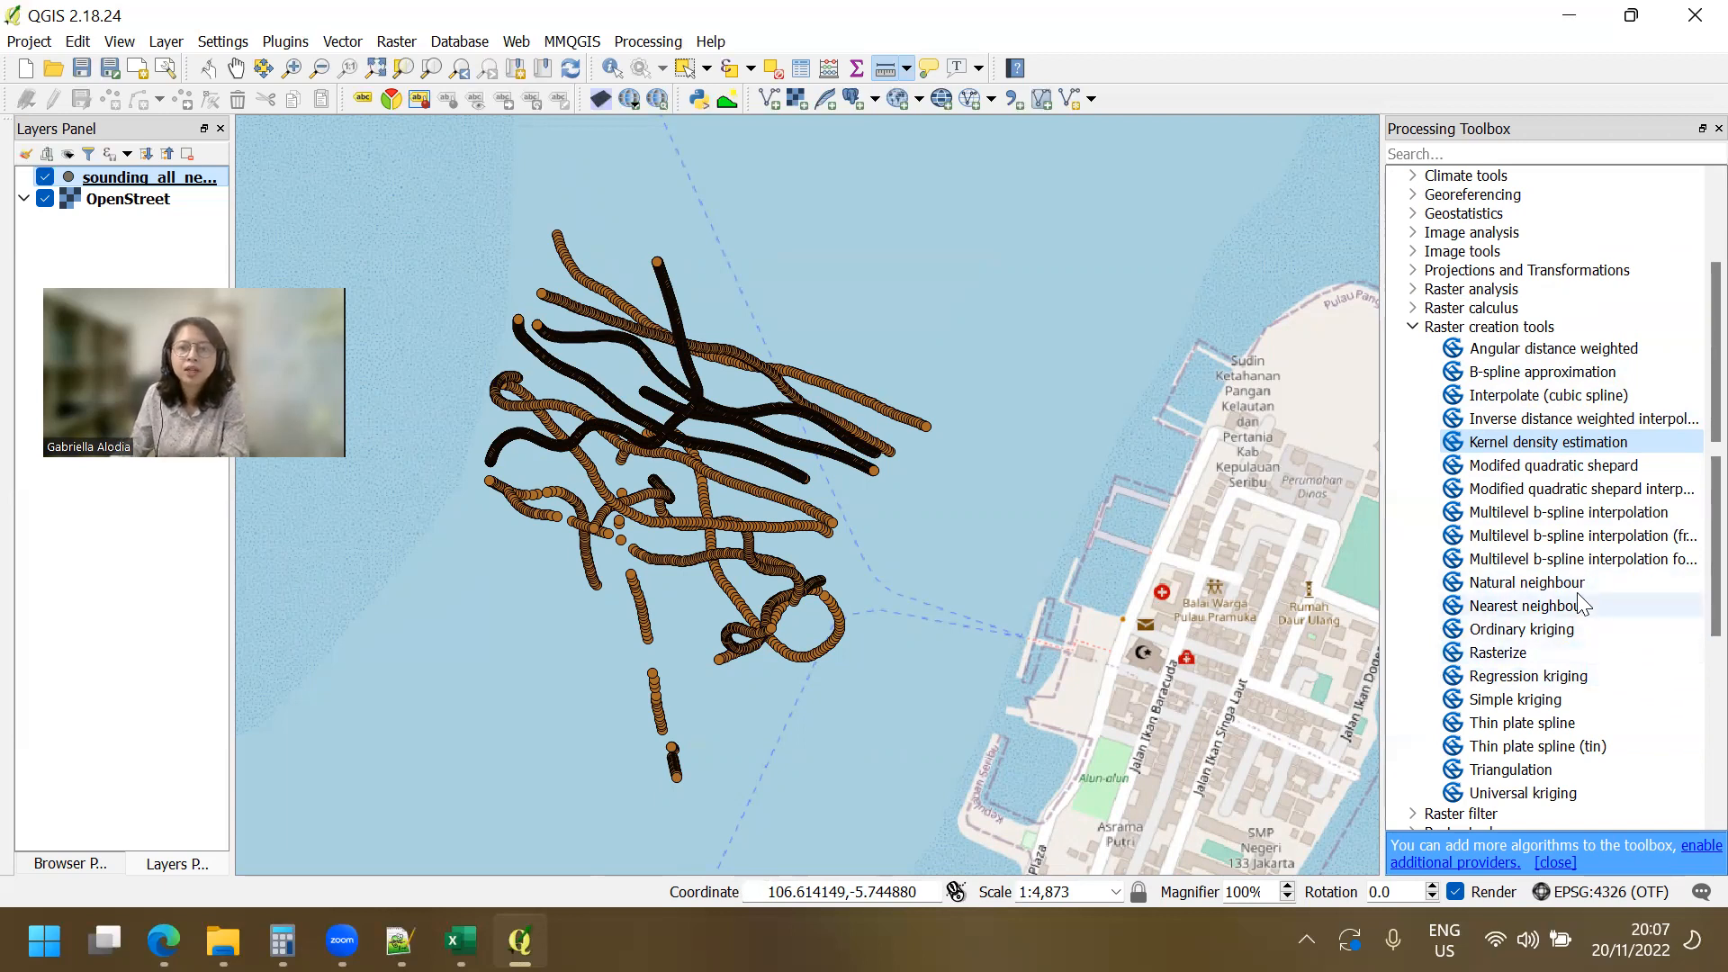
pyautogui.click(1624, 420)
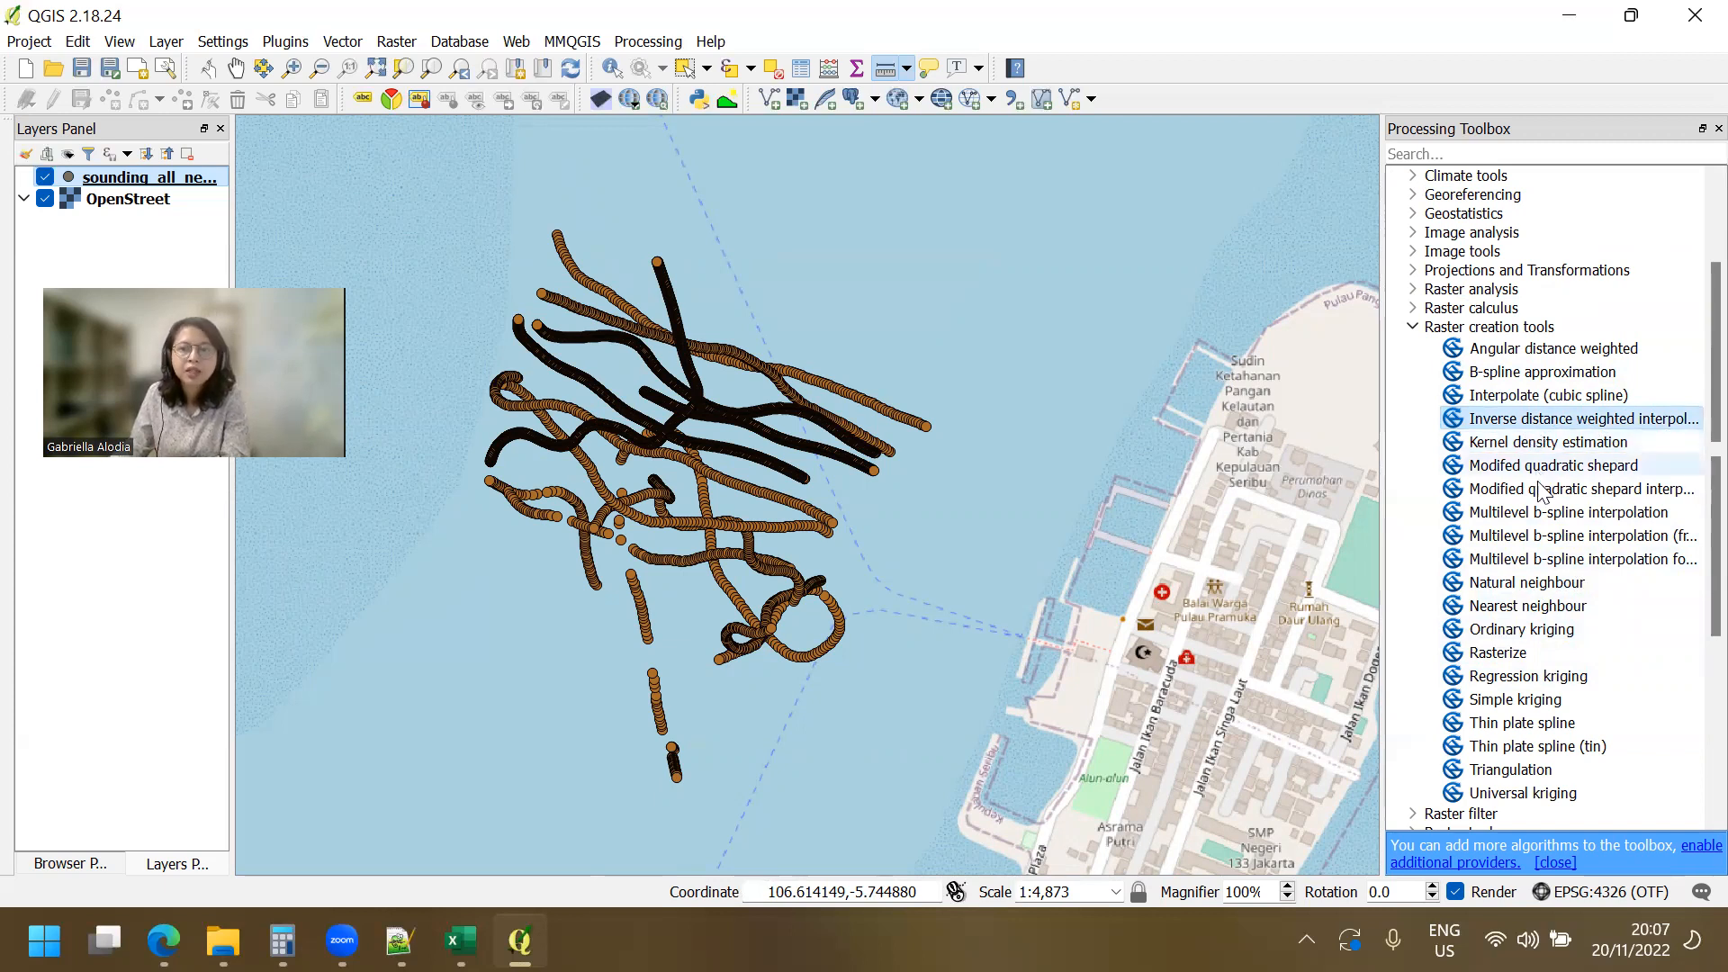
pyautogui.click(1570, 514)
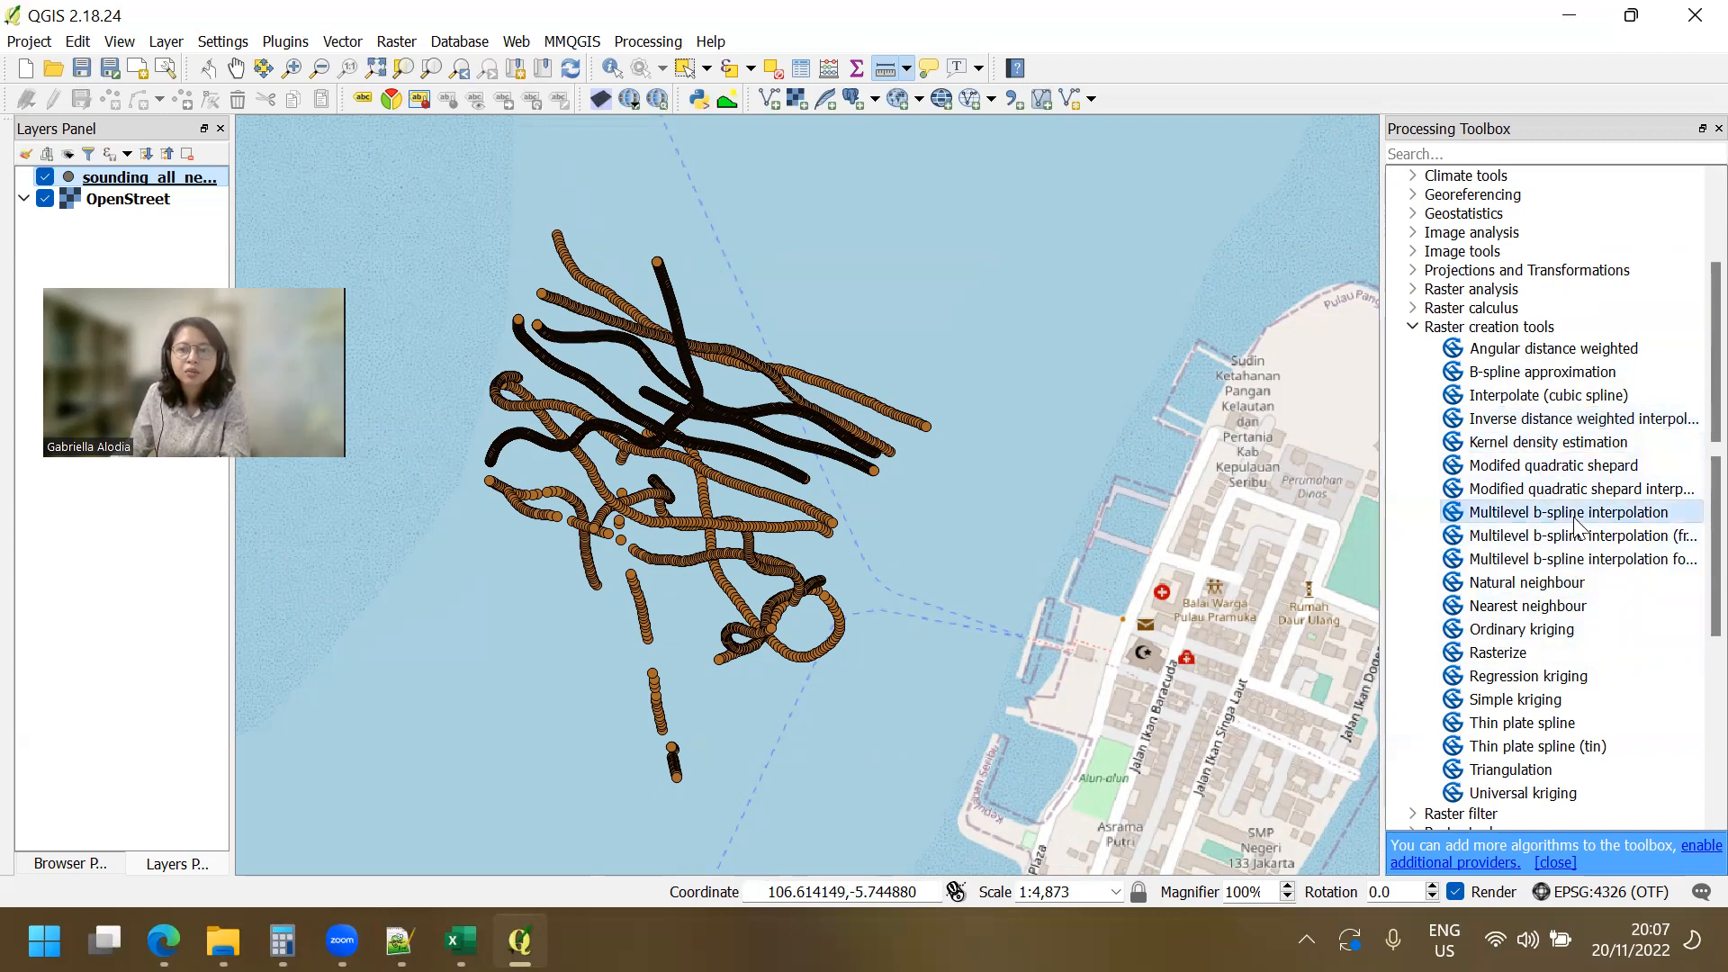
pyautogui.click(1562, 586)
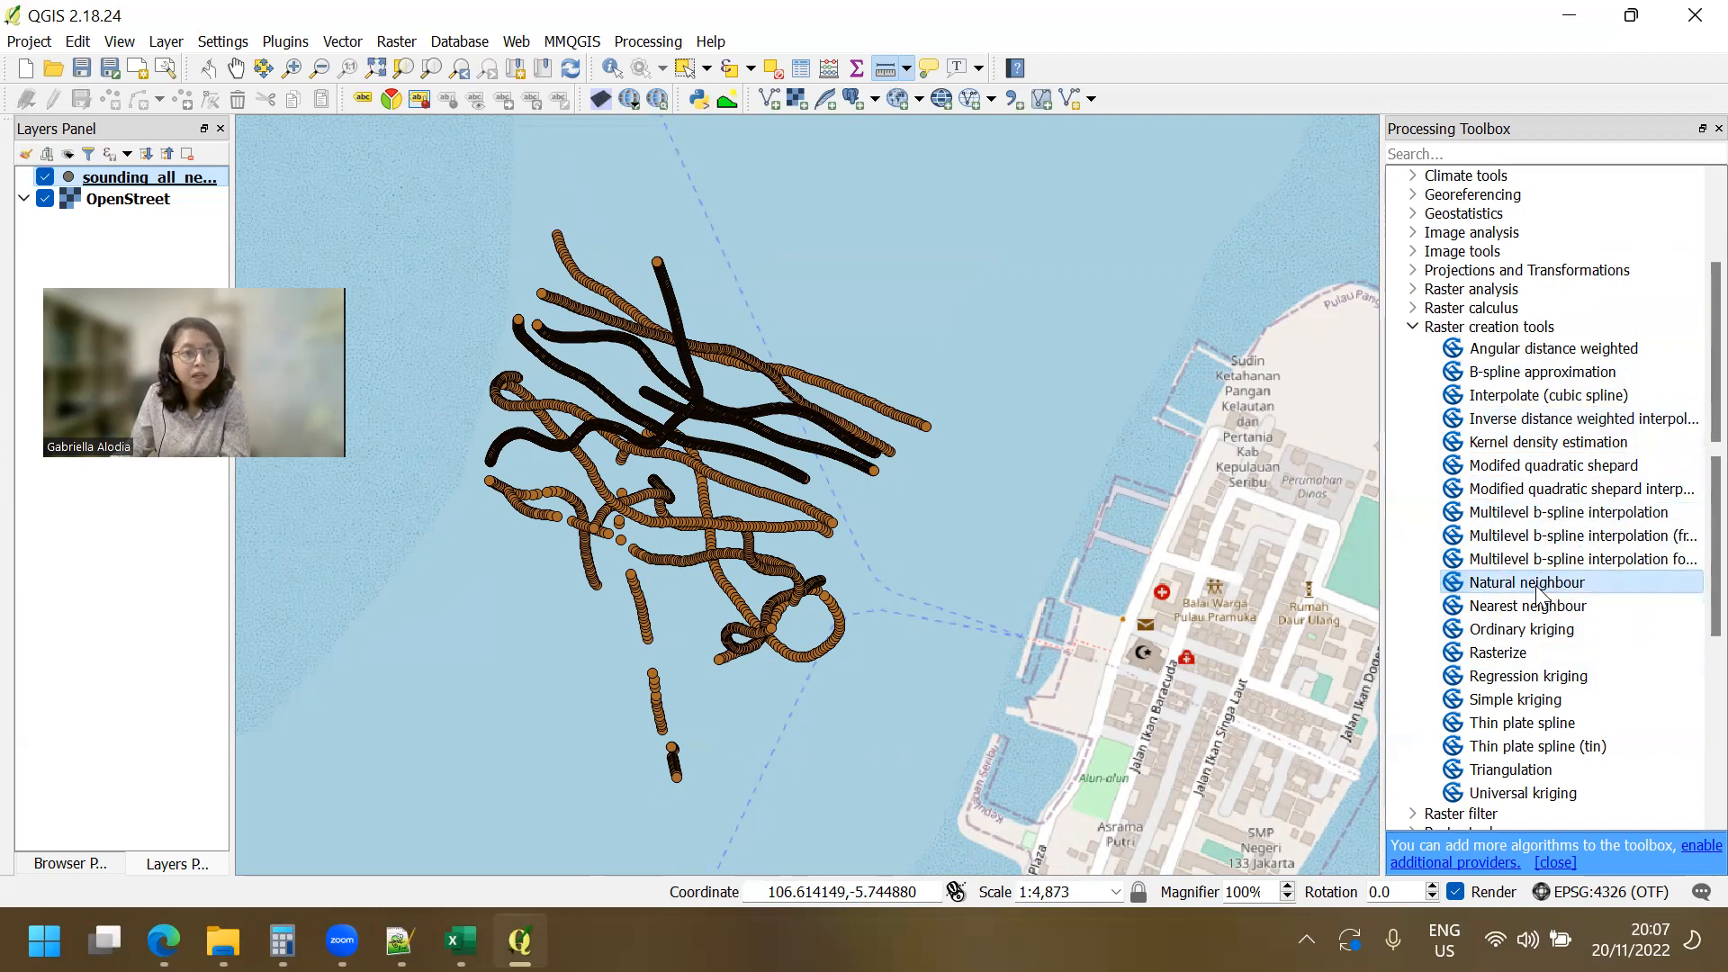
# Set up SAGA's inverse distance weighted interpolation for the sounding_all_neg_UTM48S points, with attribute field_3 and inverse distance to a power weighting.
pyautogui.click(1591, 423)
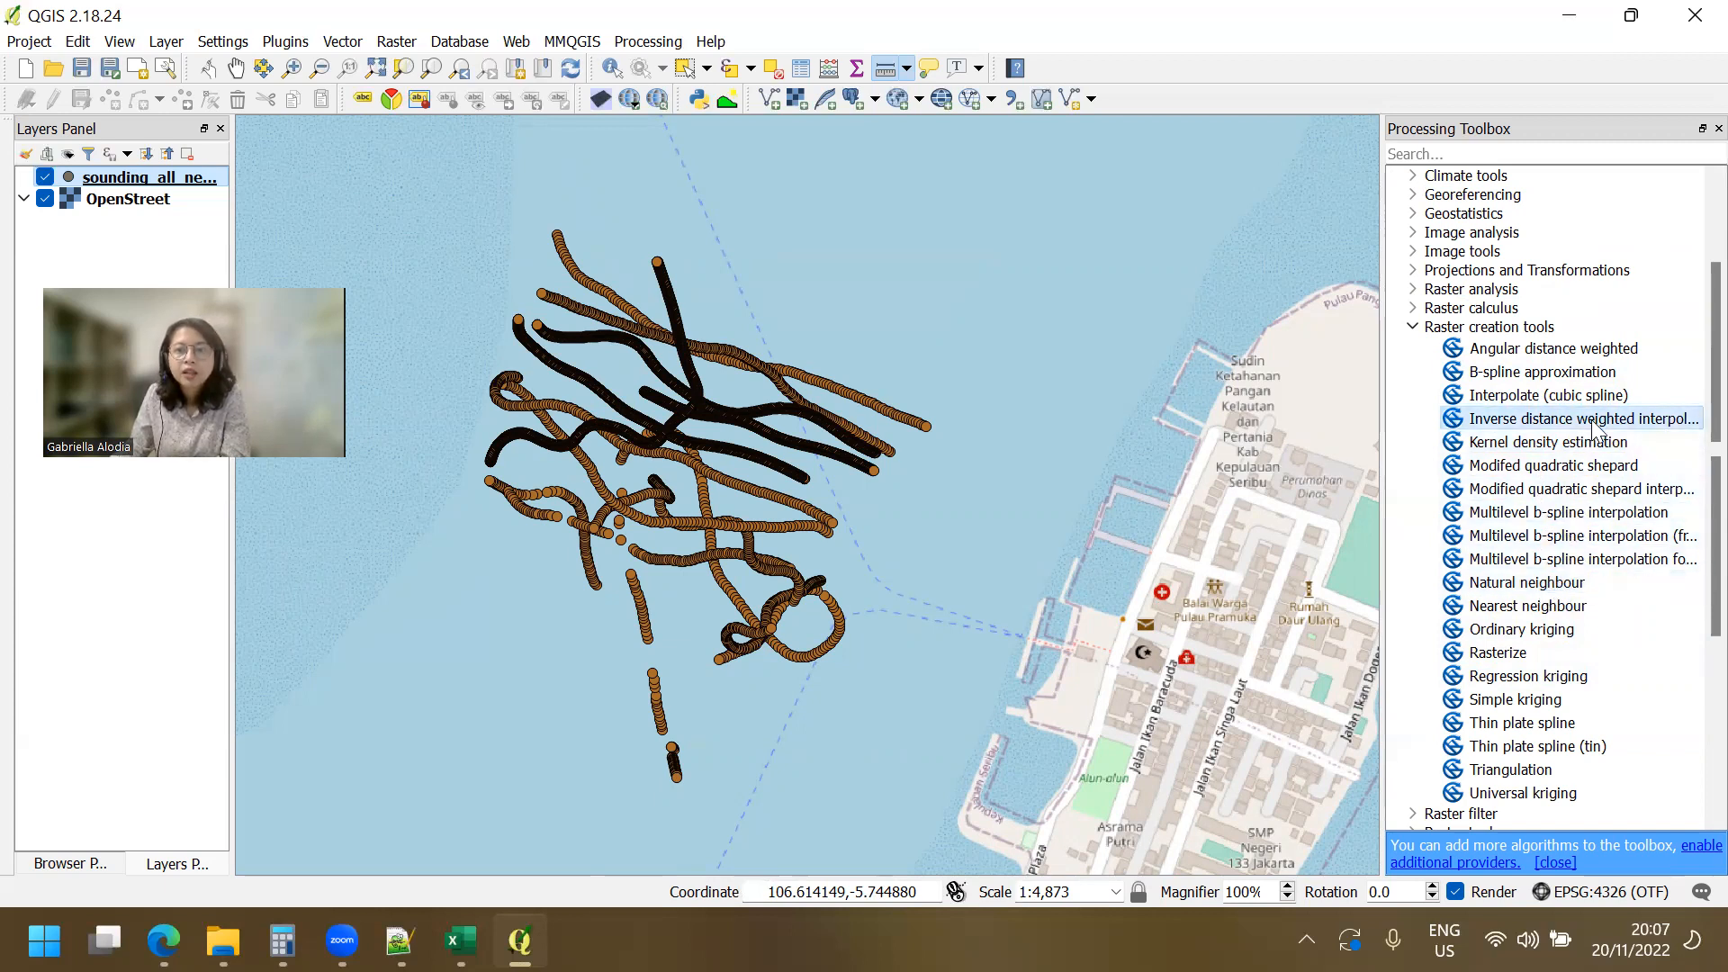
pyautogui.doubleClick(1591, 422)
pyautogui.click(941, 407)
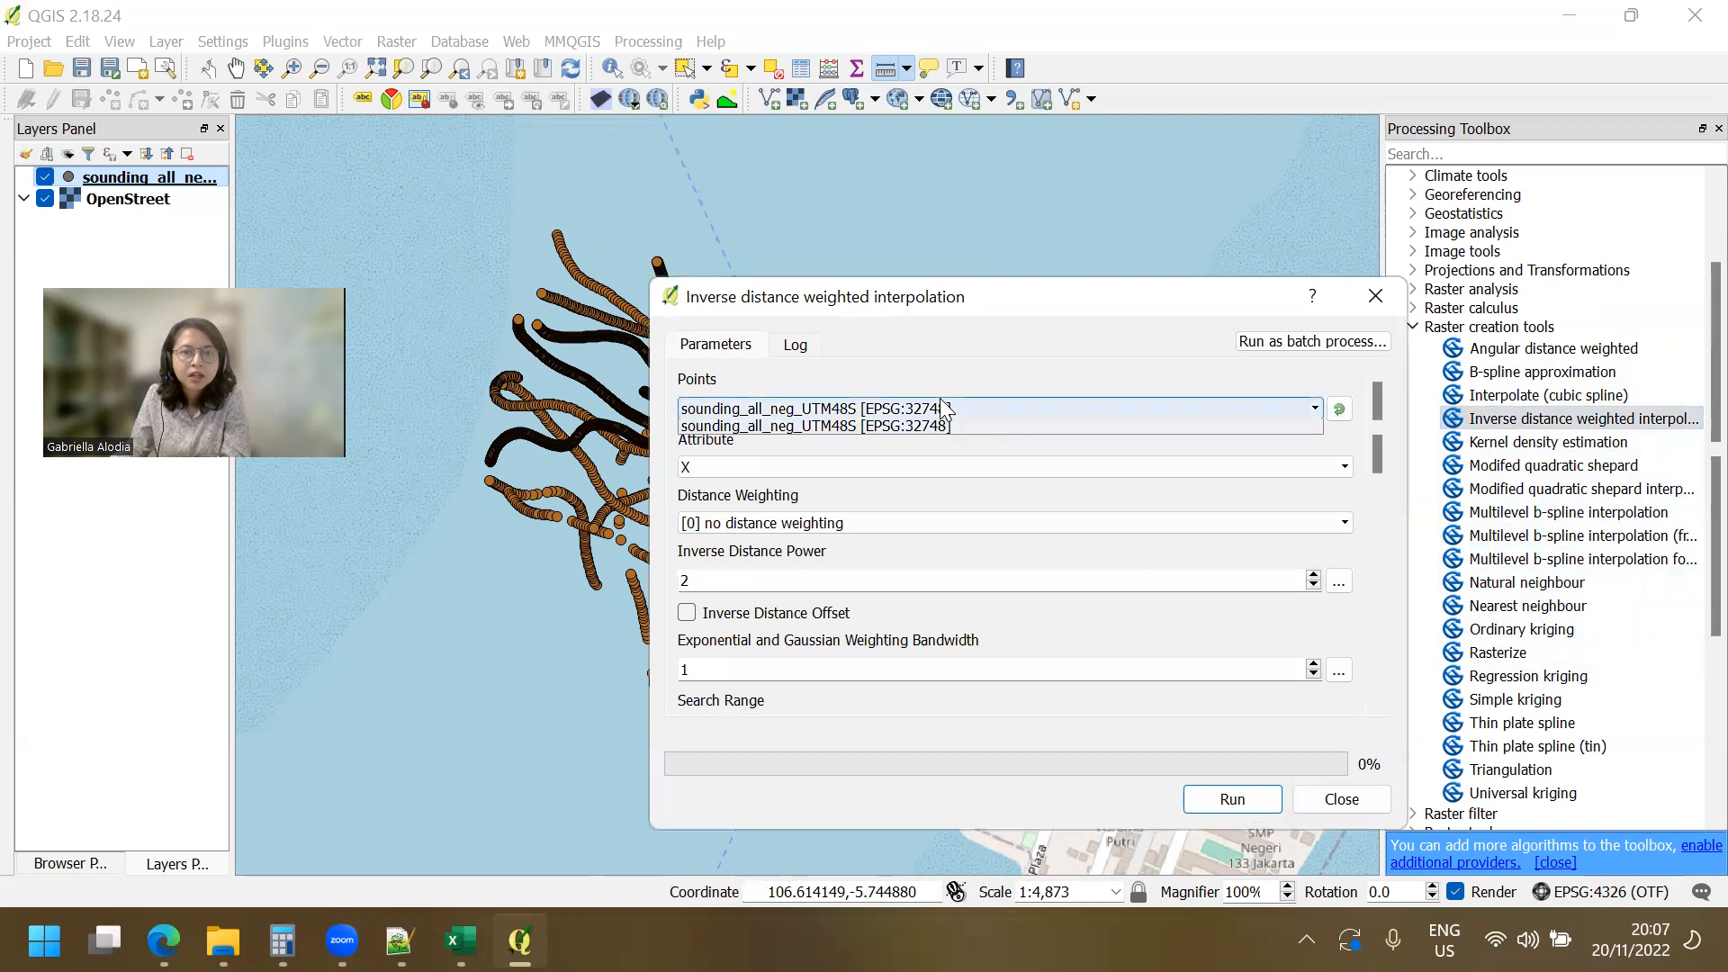
pyautogui.click(939, 425)
pyautogui.click(909, 465)
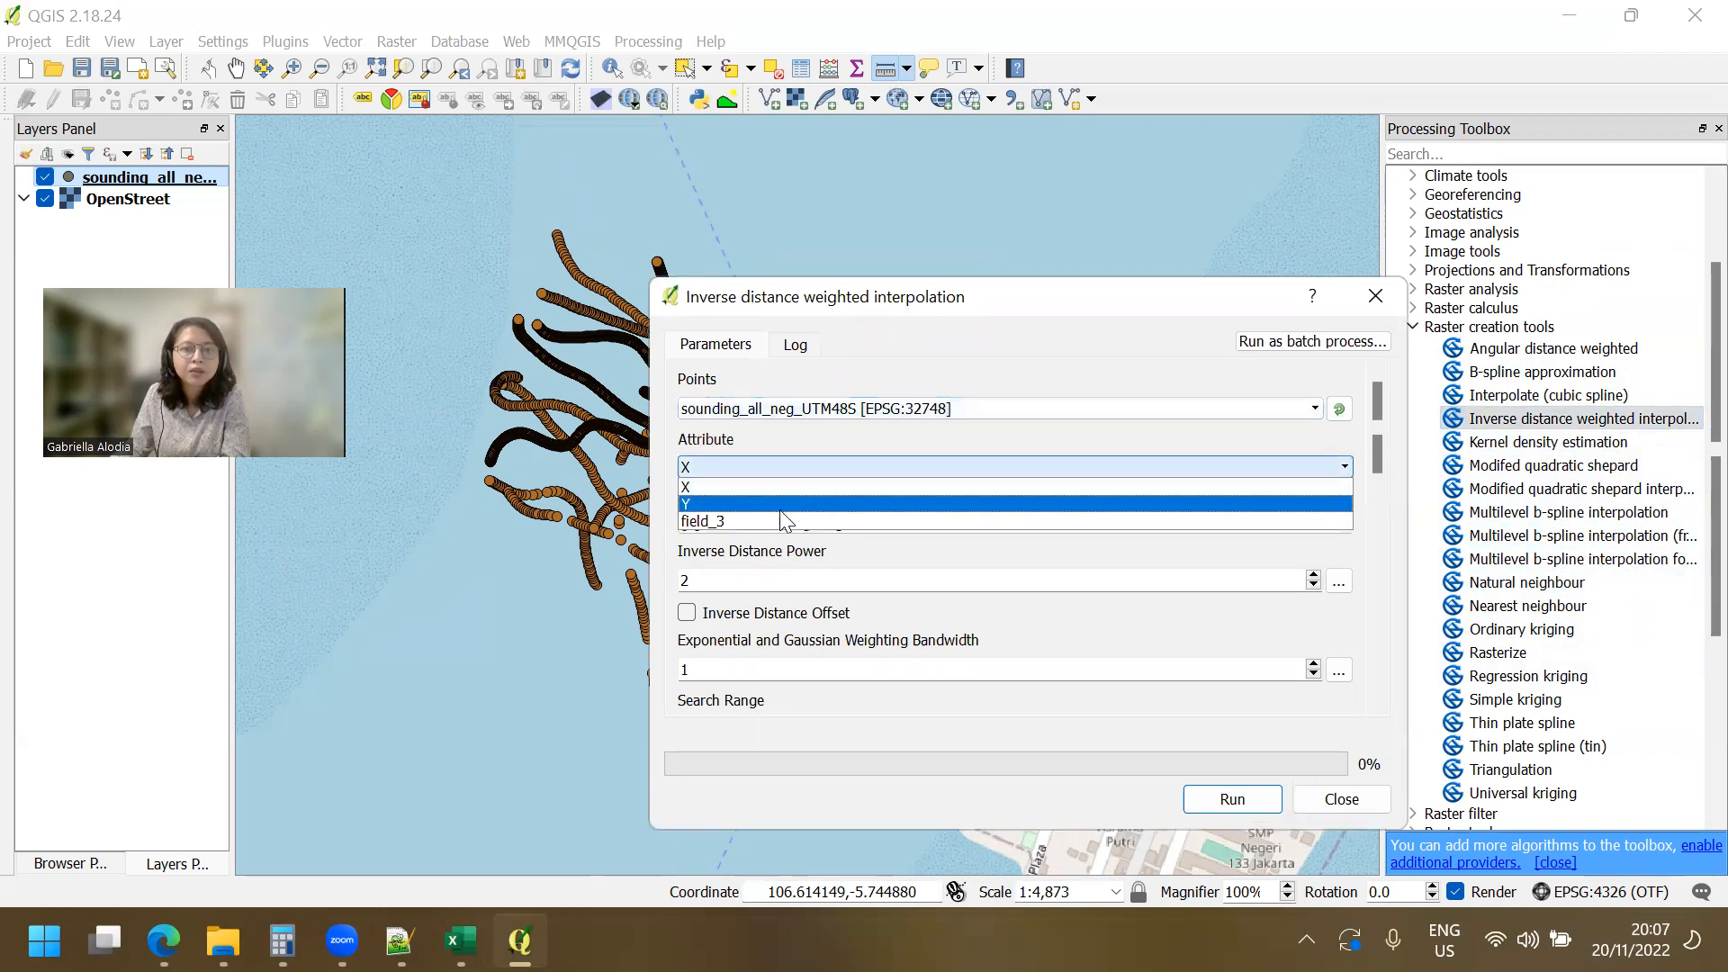
pyautogui.click(749, 522)
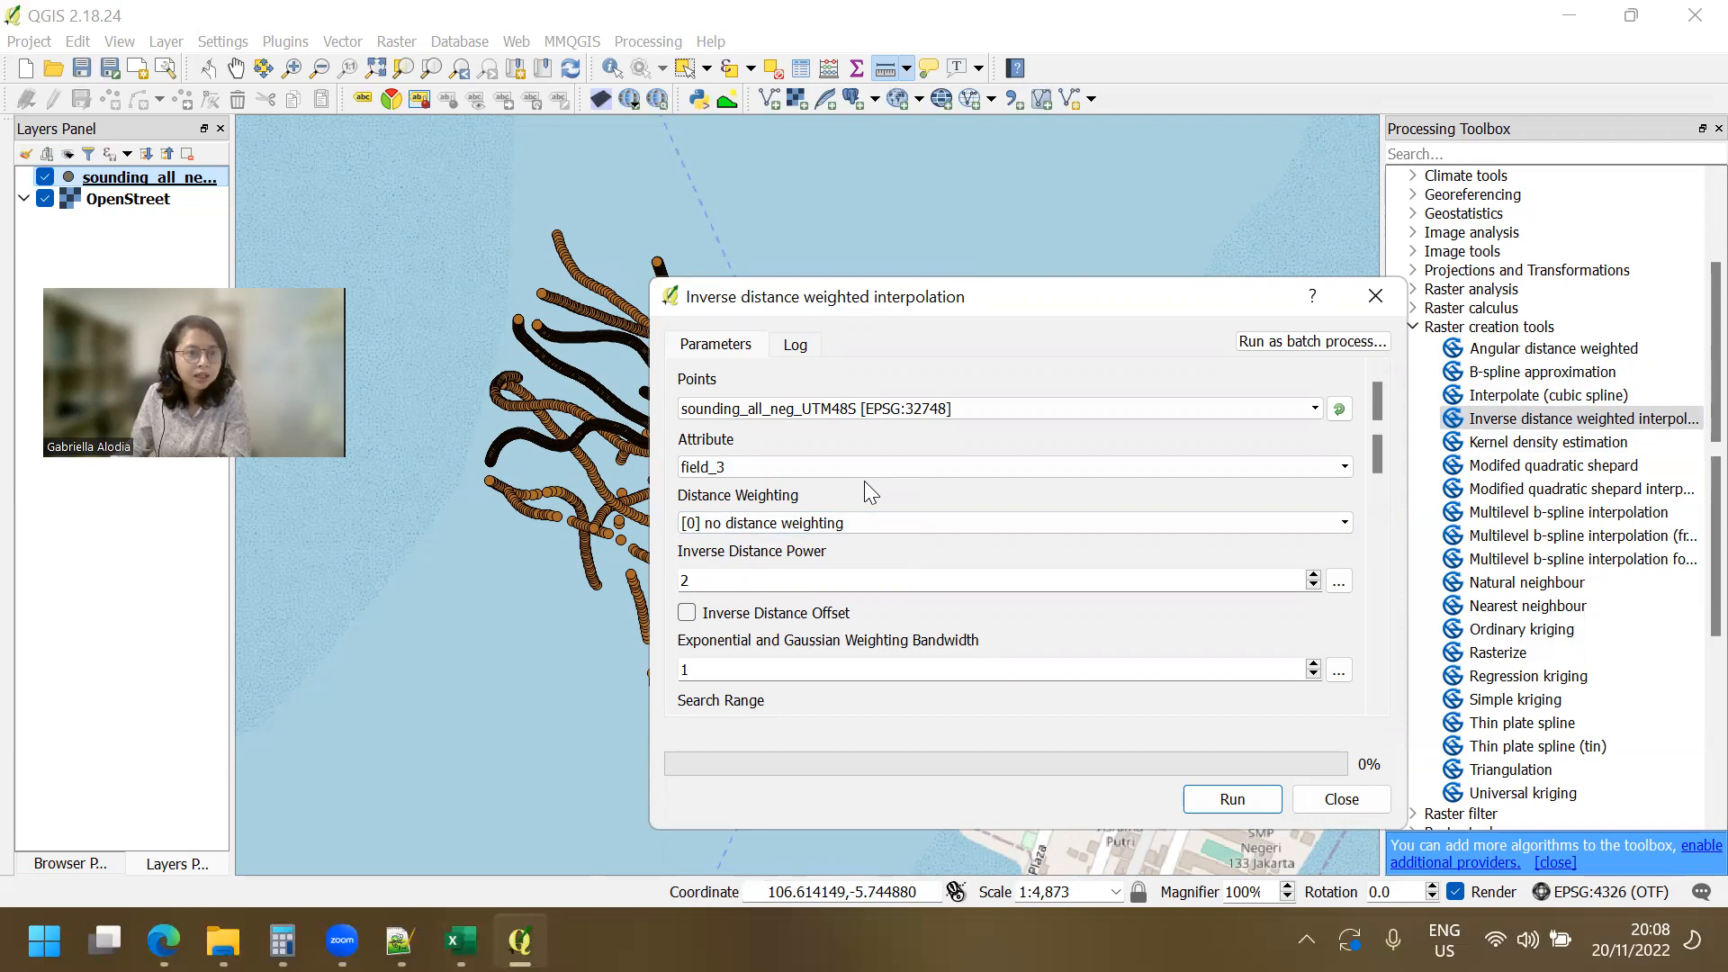
pyautogui.click(990, 521)
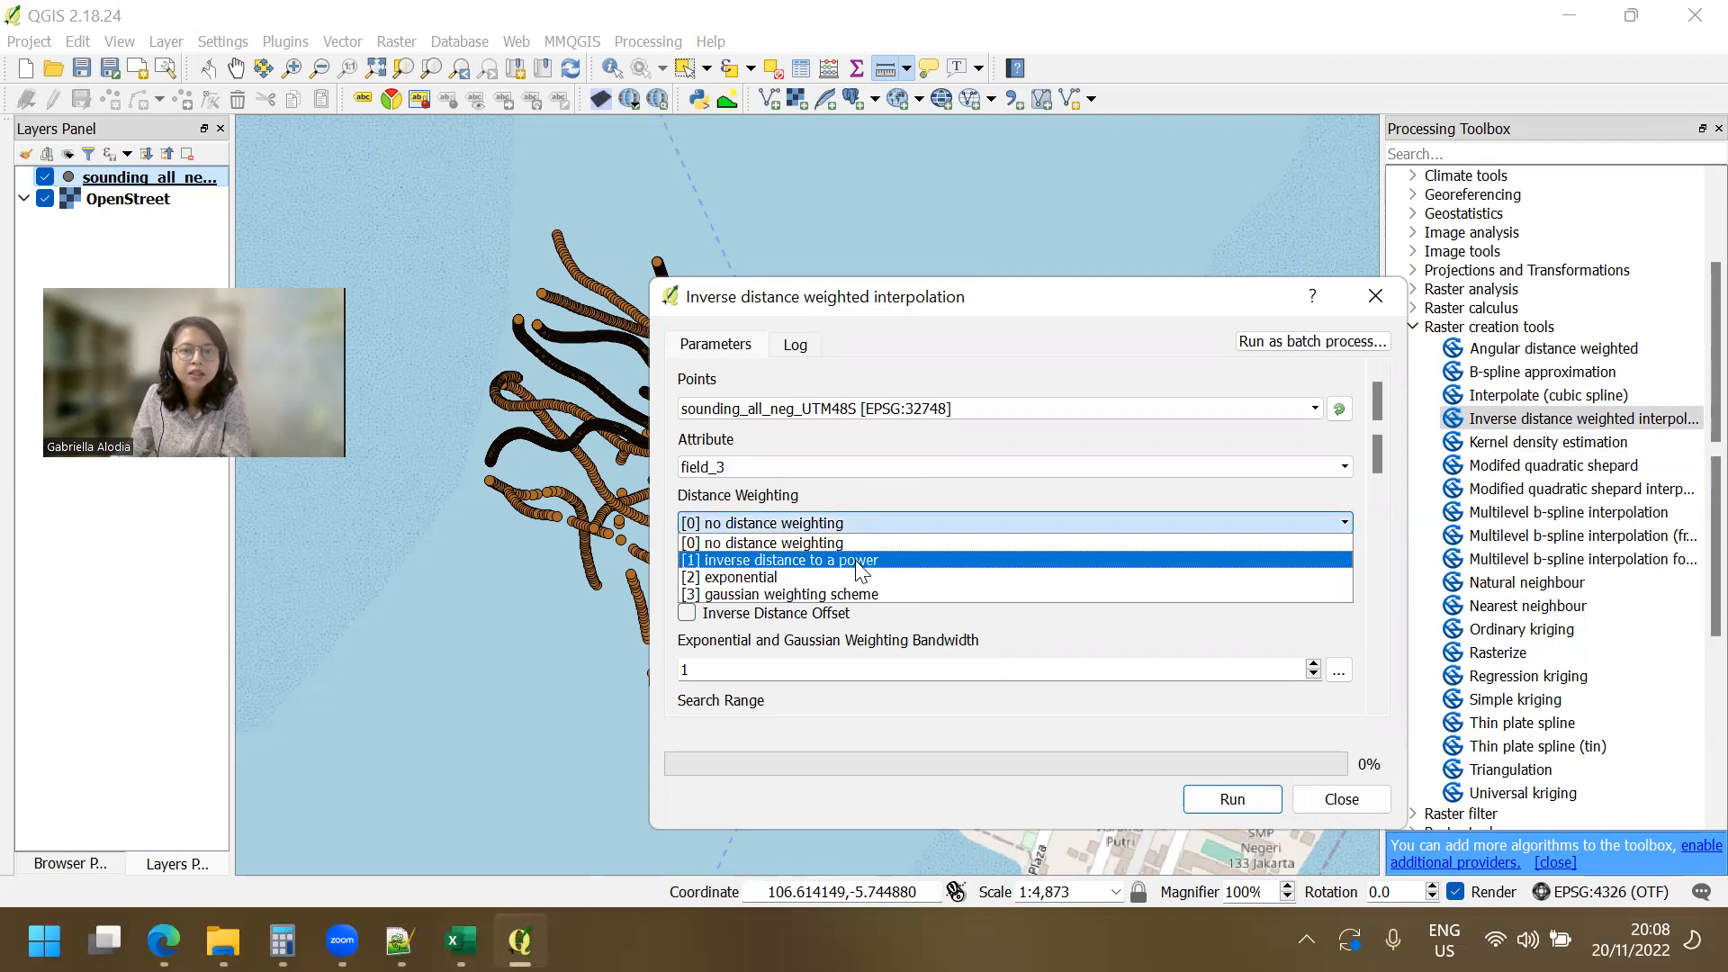
pyautogui.click(862, 561)
# Restrict the interpolation to a local search radius of 20.
pyautogui.moveTo(1377, 459); pyautogui.dragTo(1376, 491)
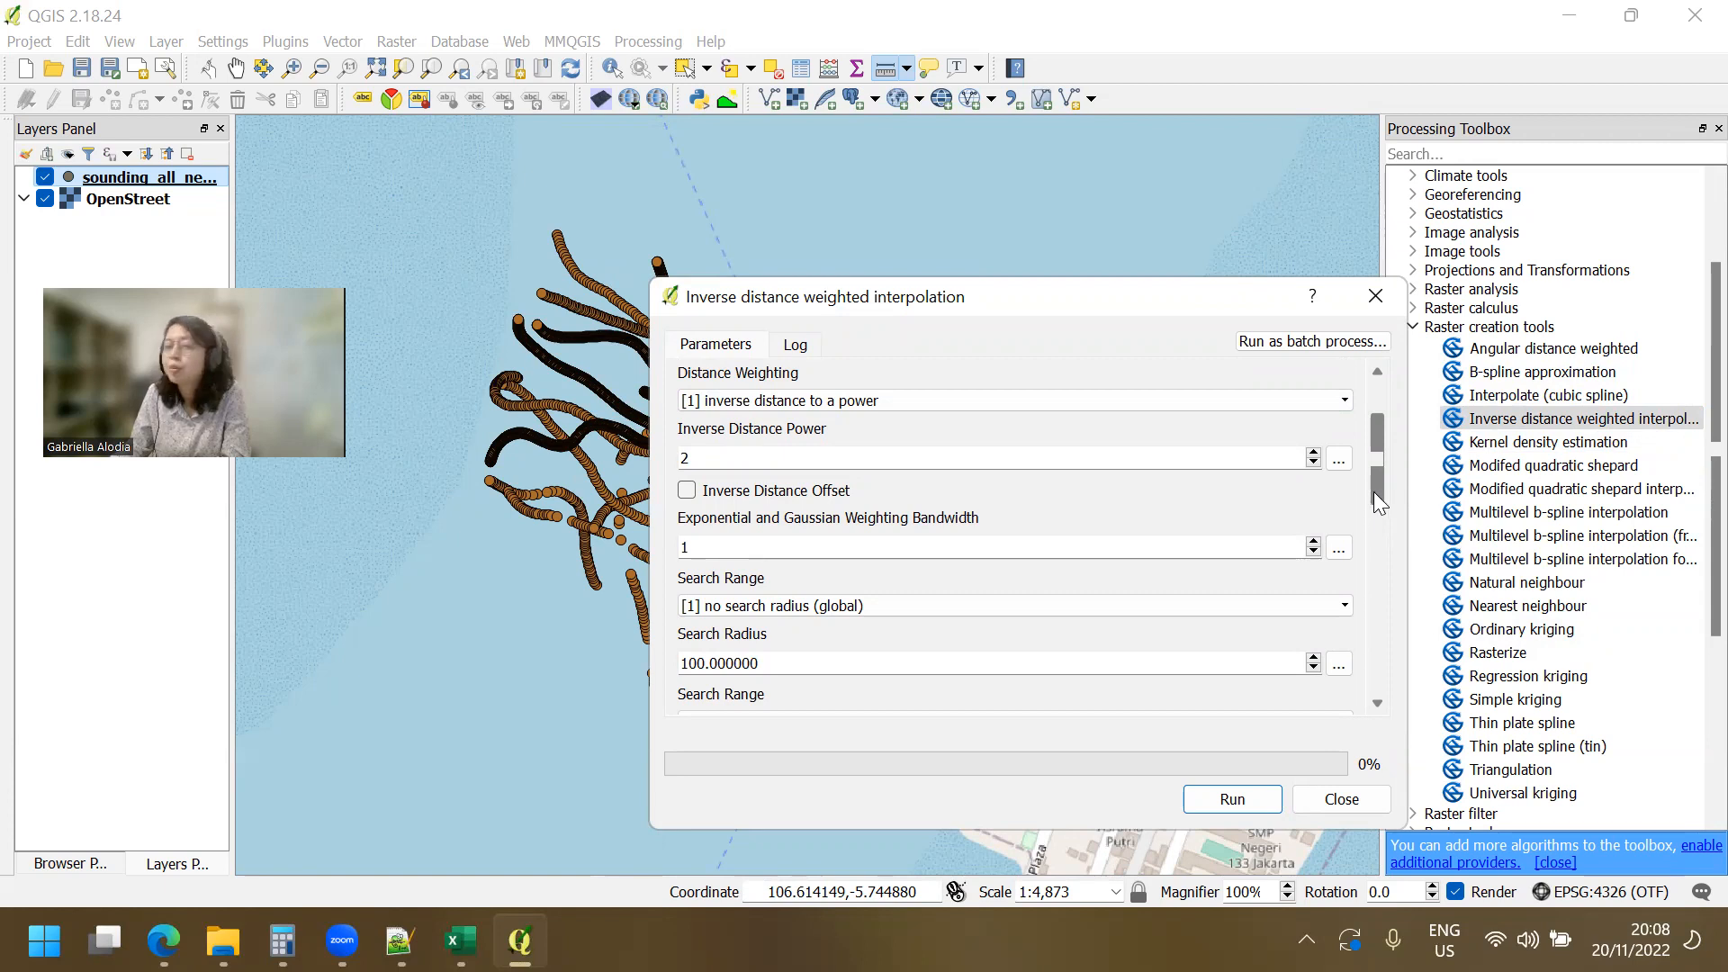
pyautogui.moveTo(1377, 490); pyautogui.dragTo(1377, 547)
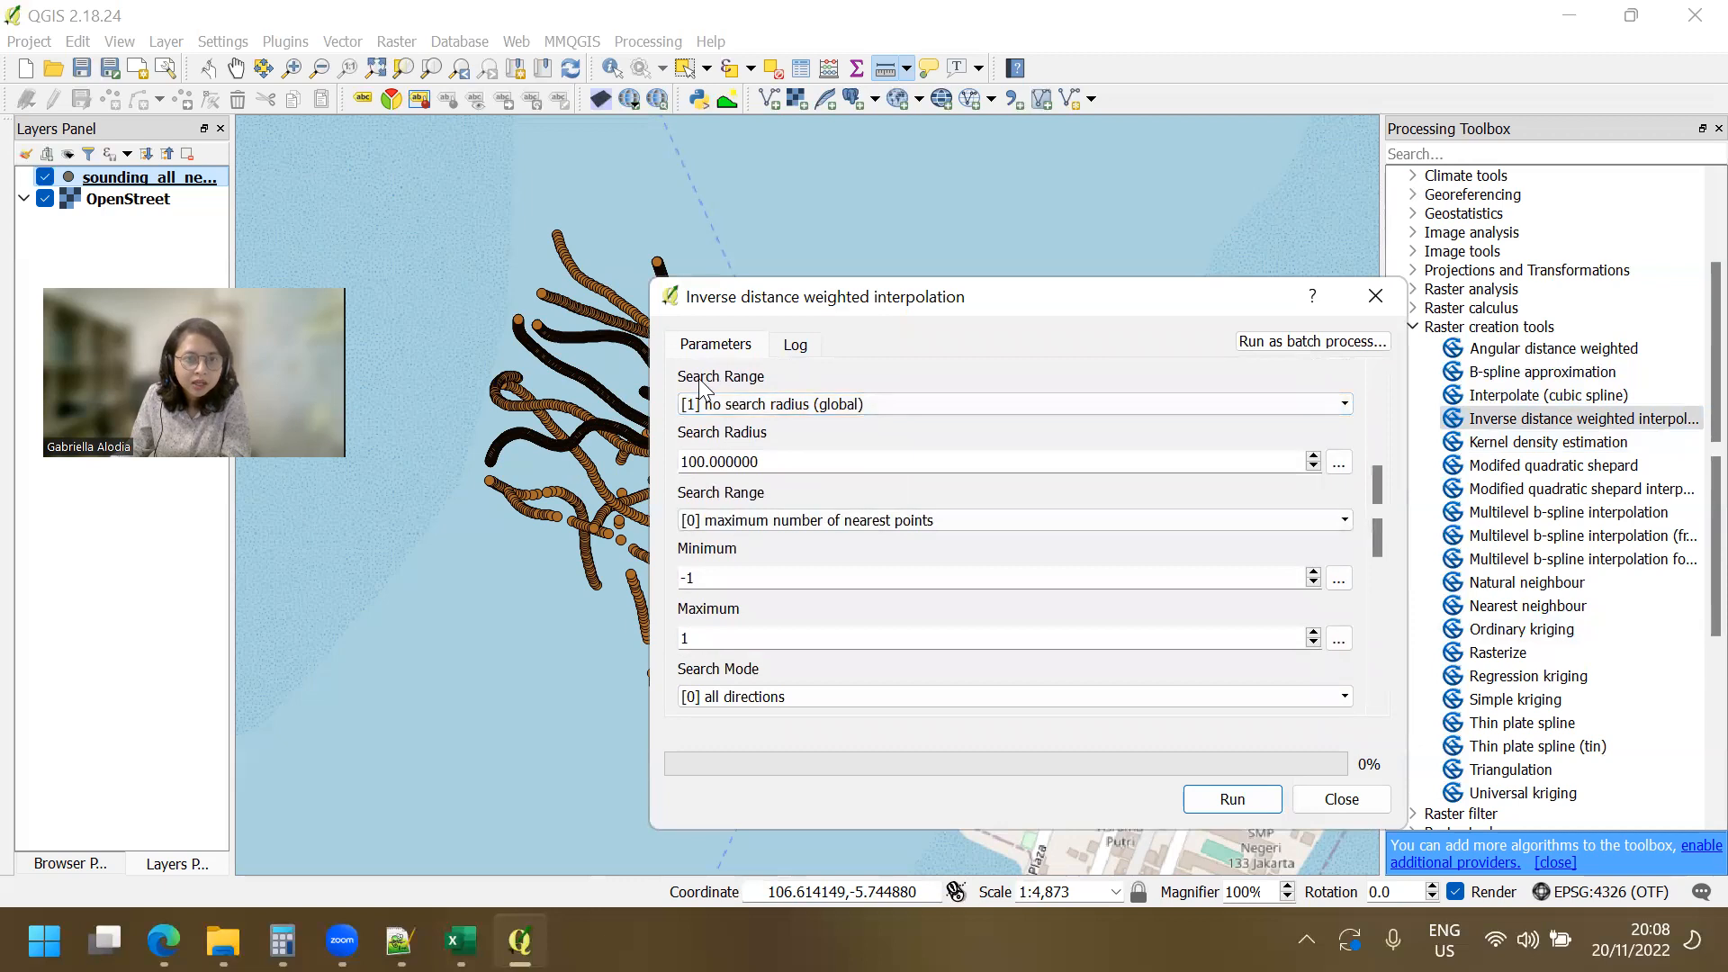
pyautogui.click(730, 405)
pyautogui.click(789, 424)
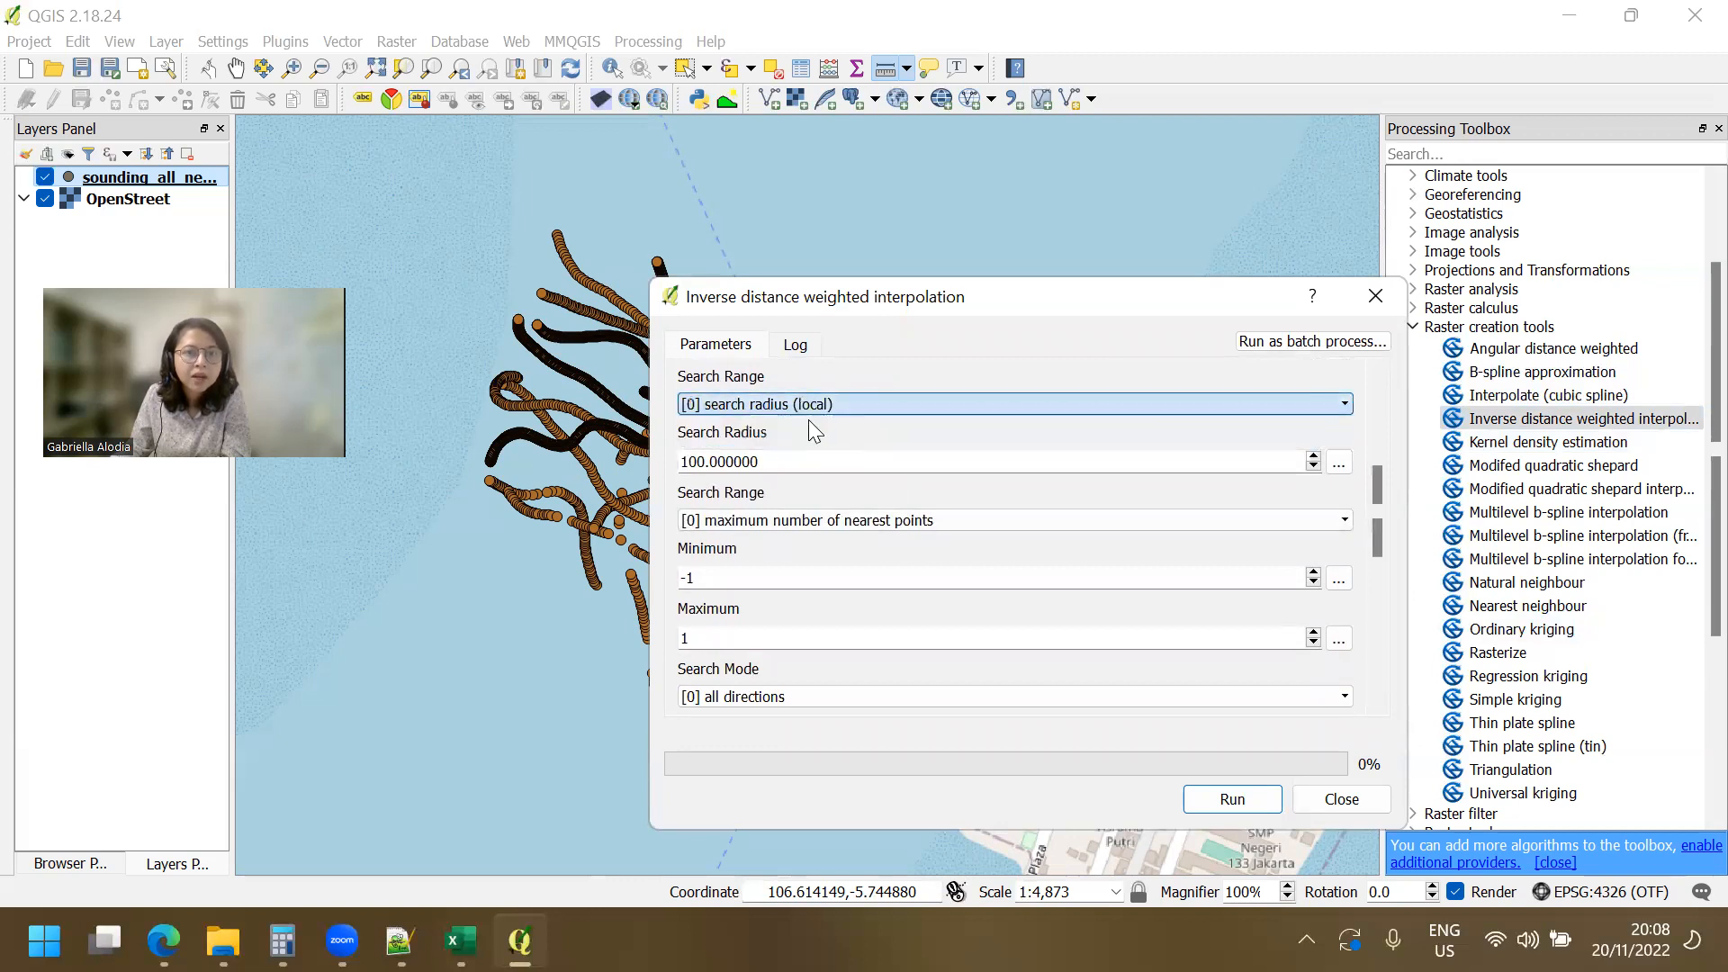
pyautogui.doubleClick(798, 461)
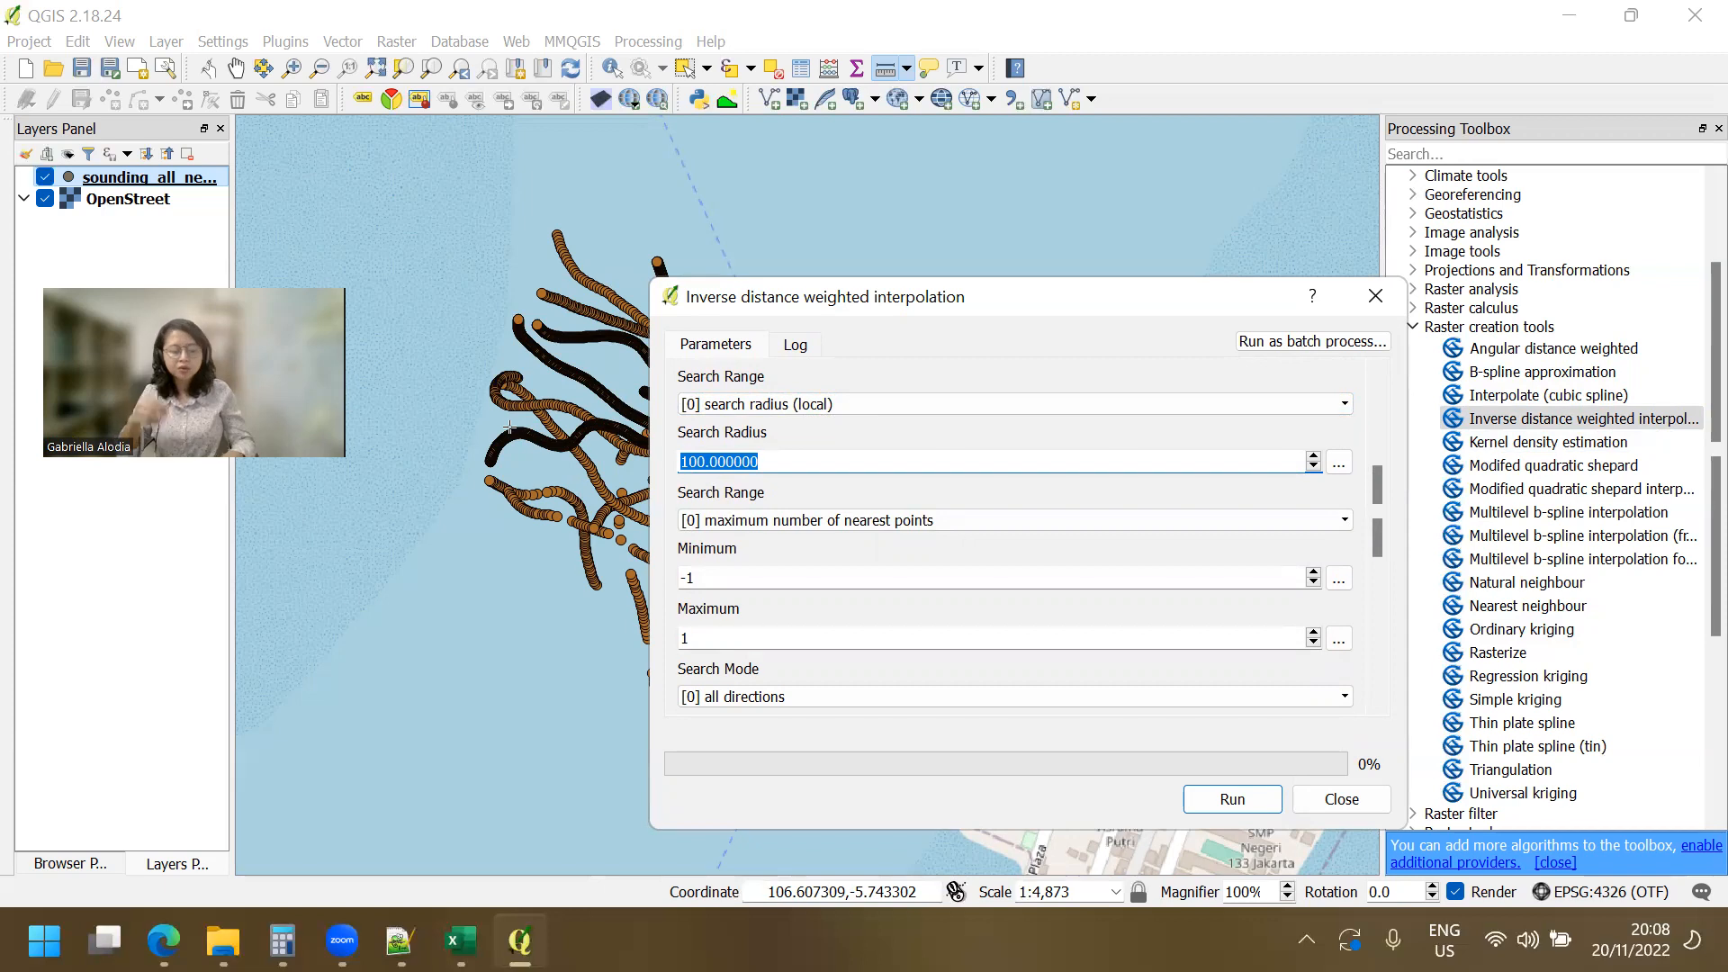
pyautogui.write('20')
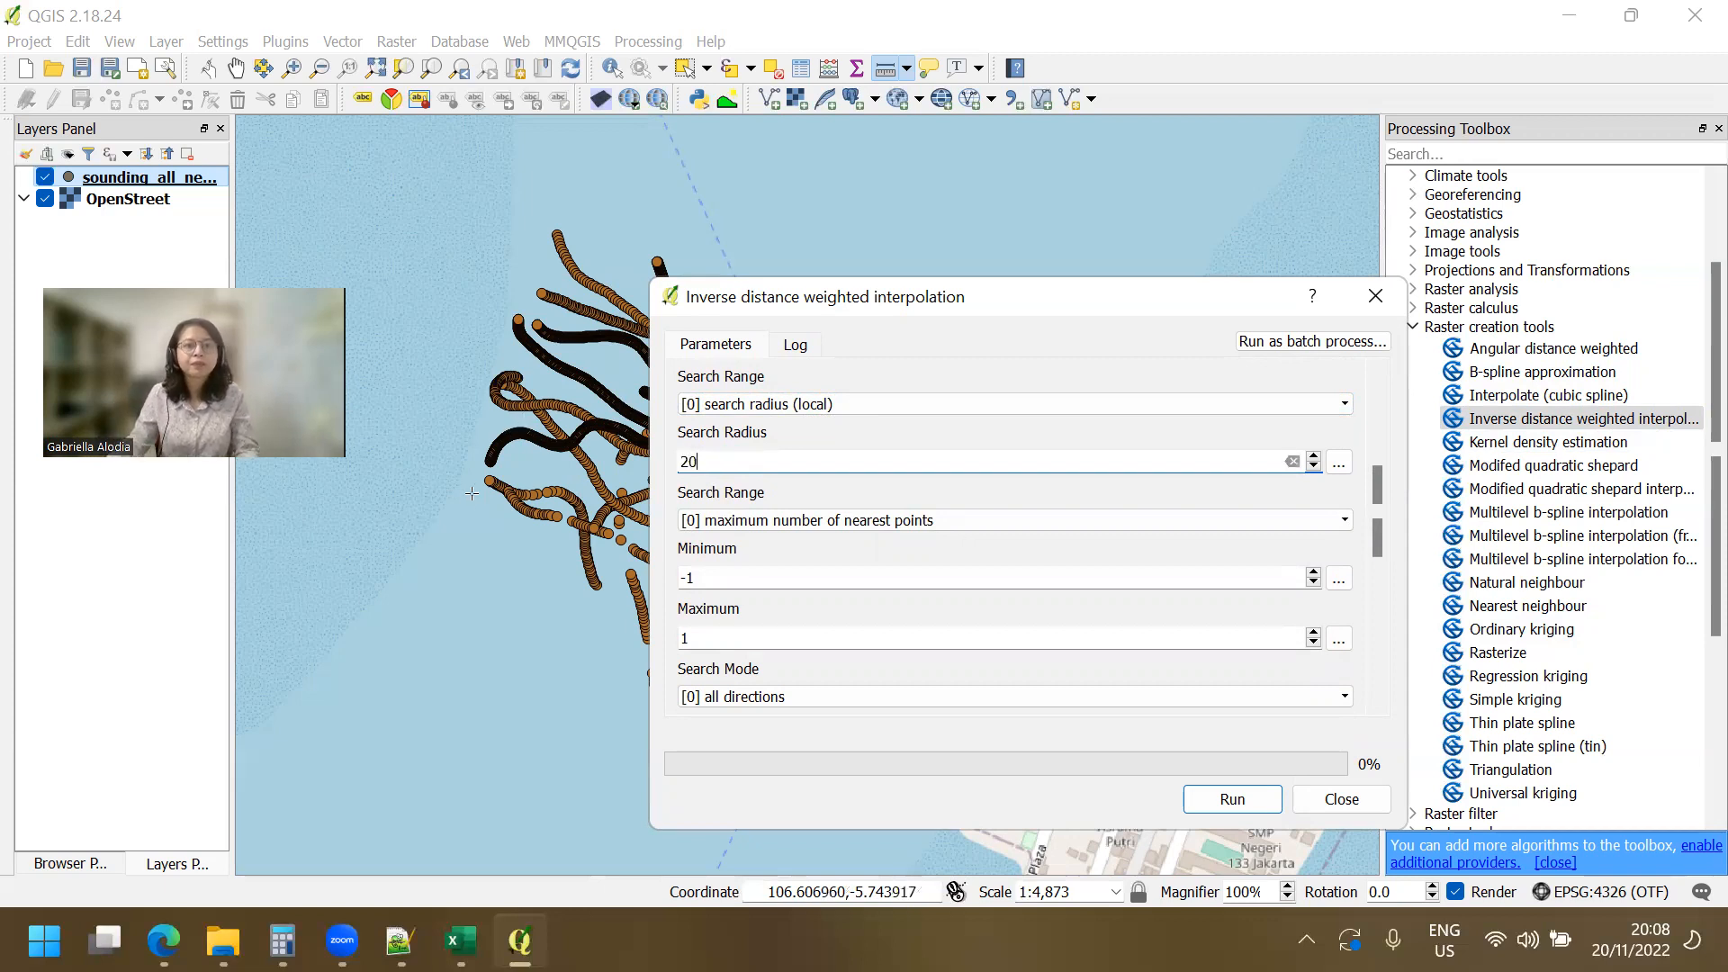
# Set the output grid's cellsize to 5.
pyautogui.moveTo(1380, 506); pyautogui.dragTo(1373, 625)
pyautogui.doubleClick(809, 466)
pyautogui.write('5')
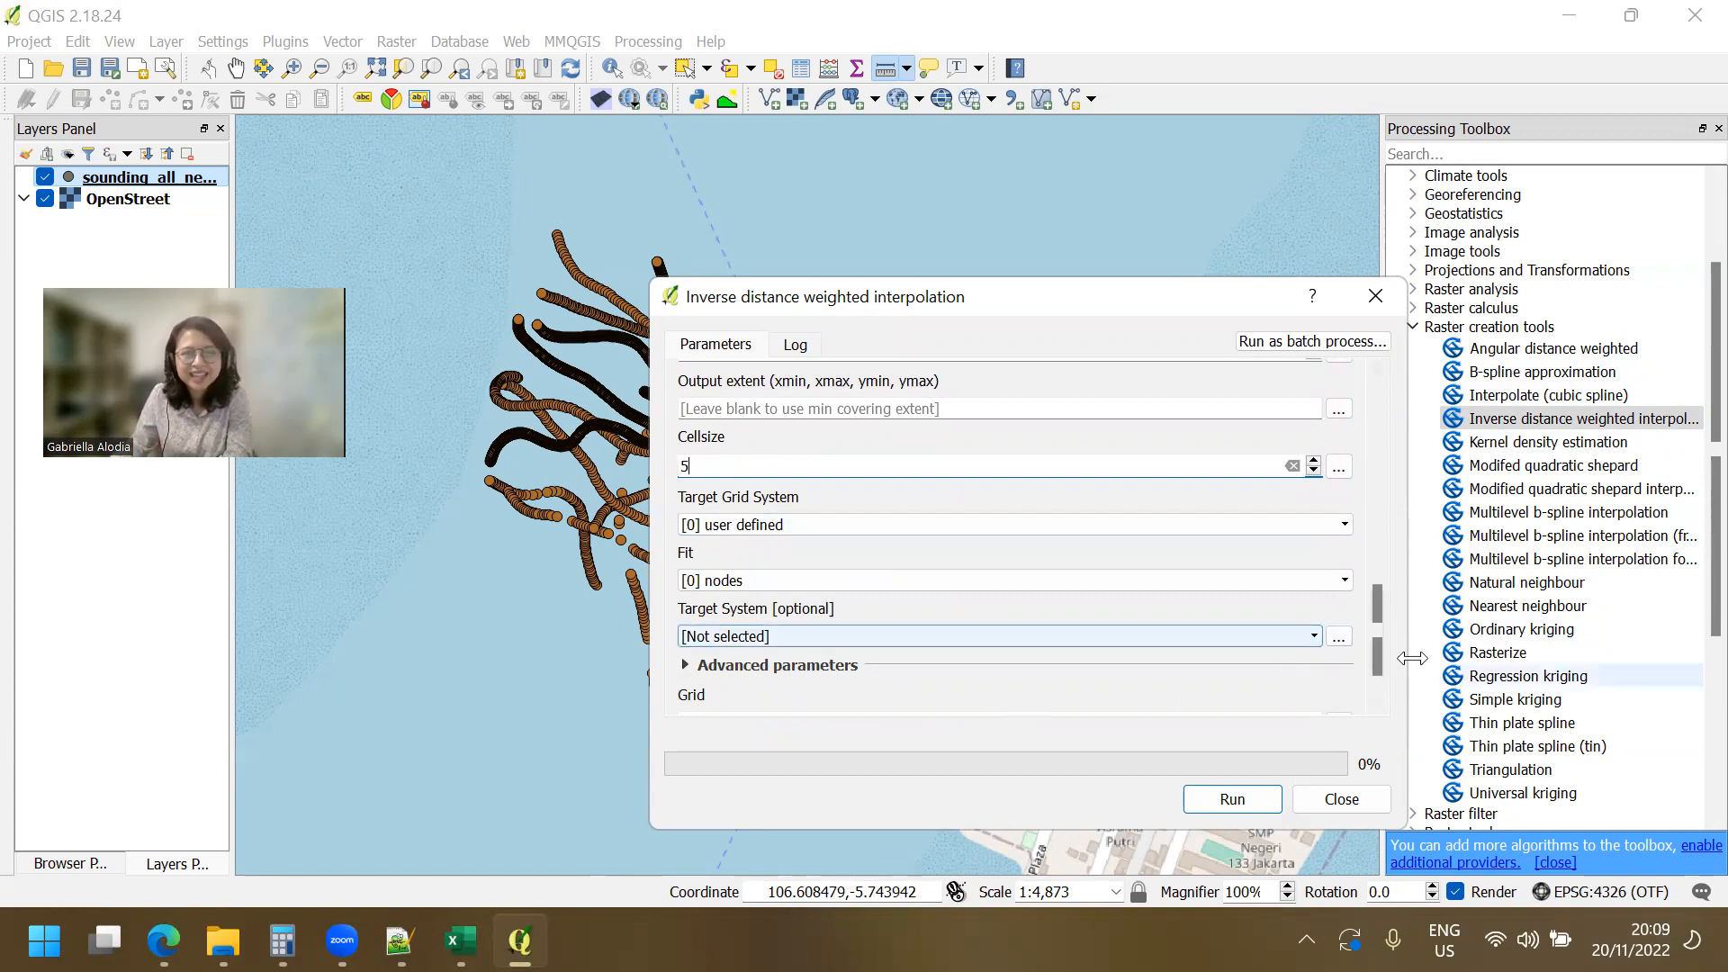
# Start saving the output grid to a file and delete the old grid_bspline.tif and grid_cubic_spline.tif from the tugas_eks folder.
pyautogui.scroll(-1, 1366, 609)
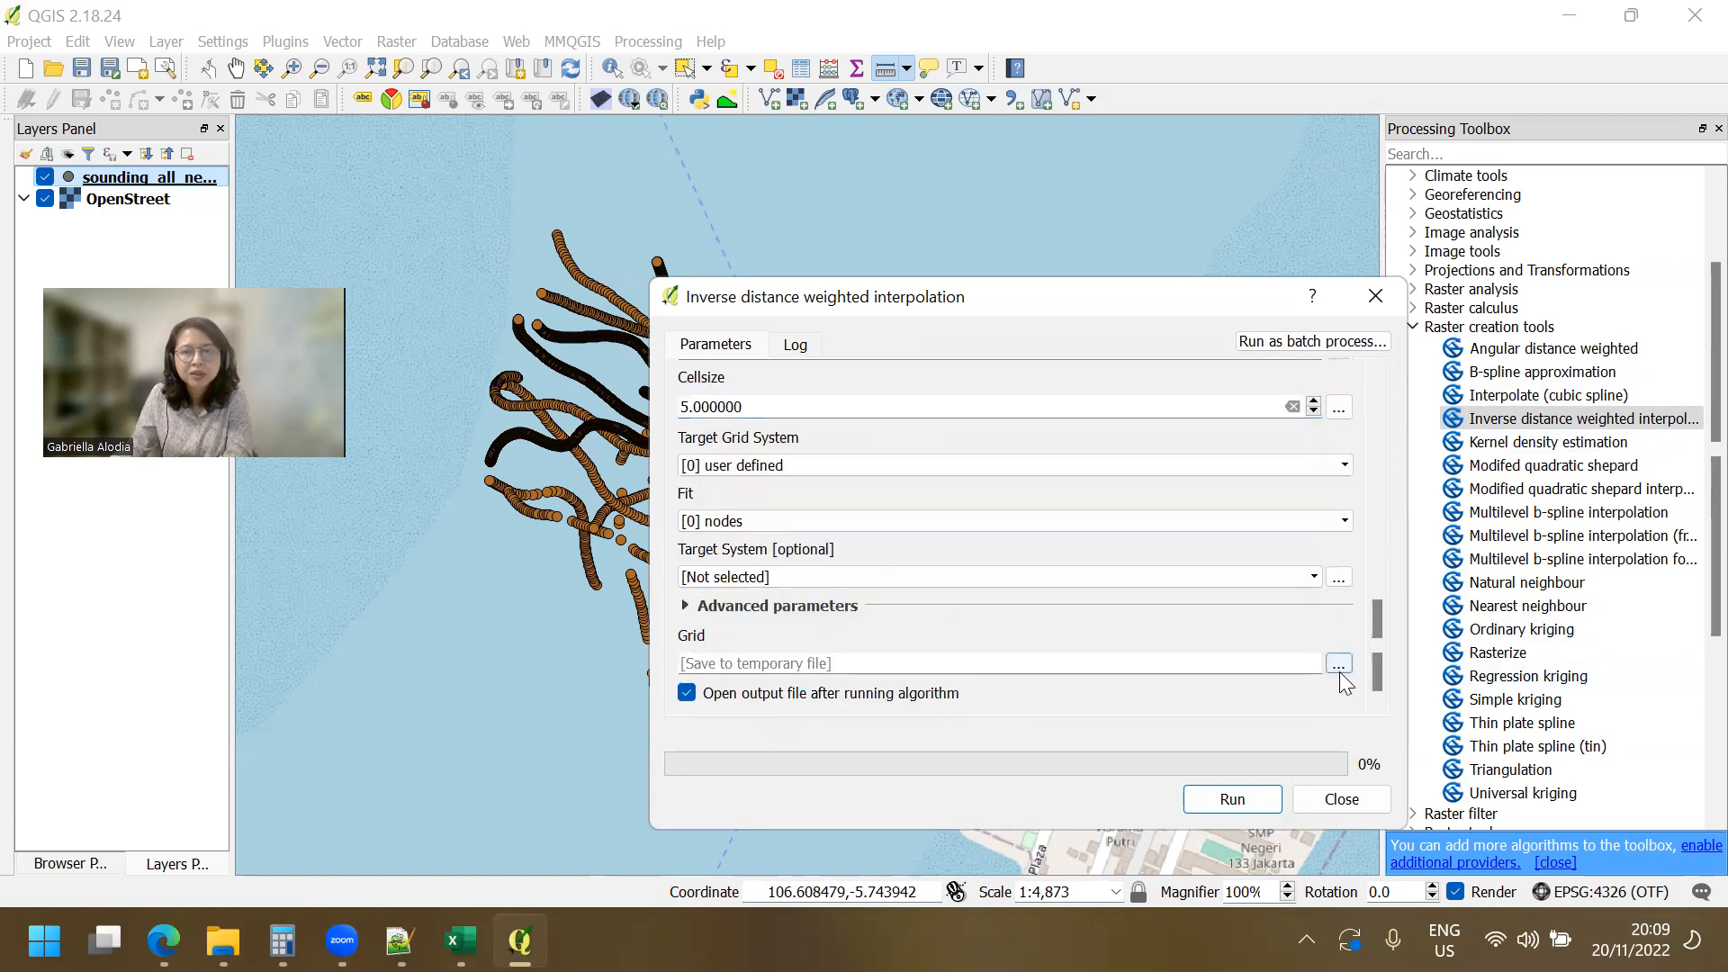
pyautogui.click(1339, 666)
pyautogui.click(1368, 714)
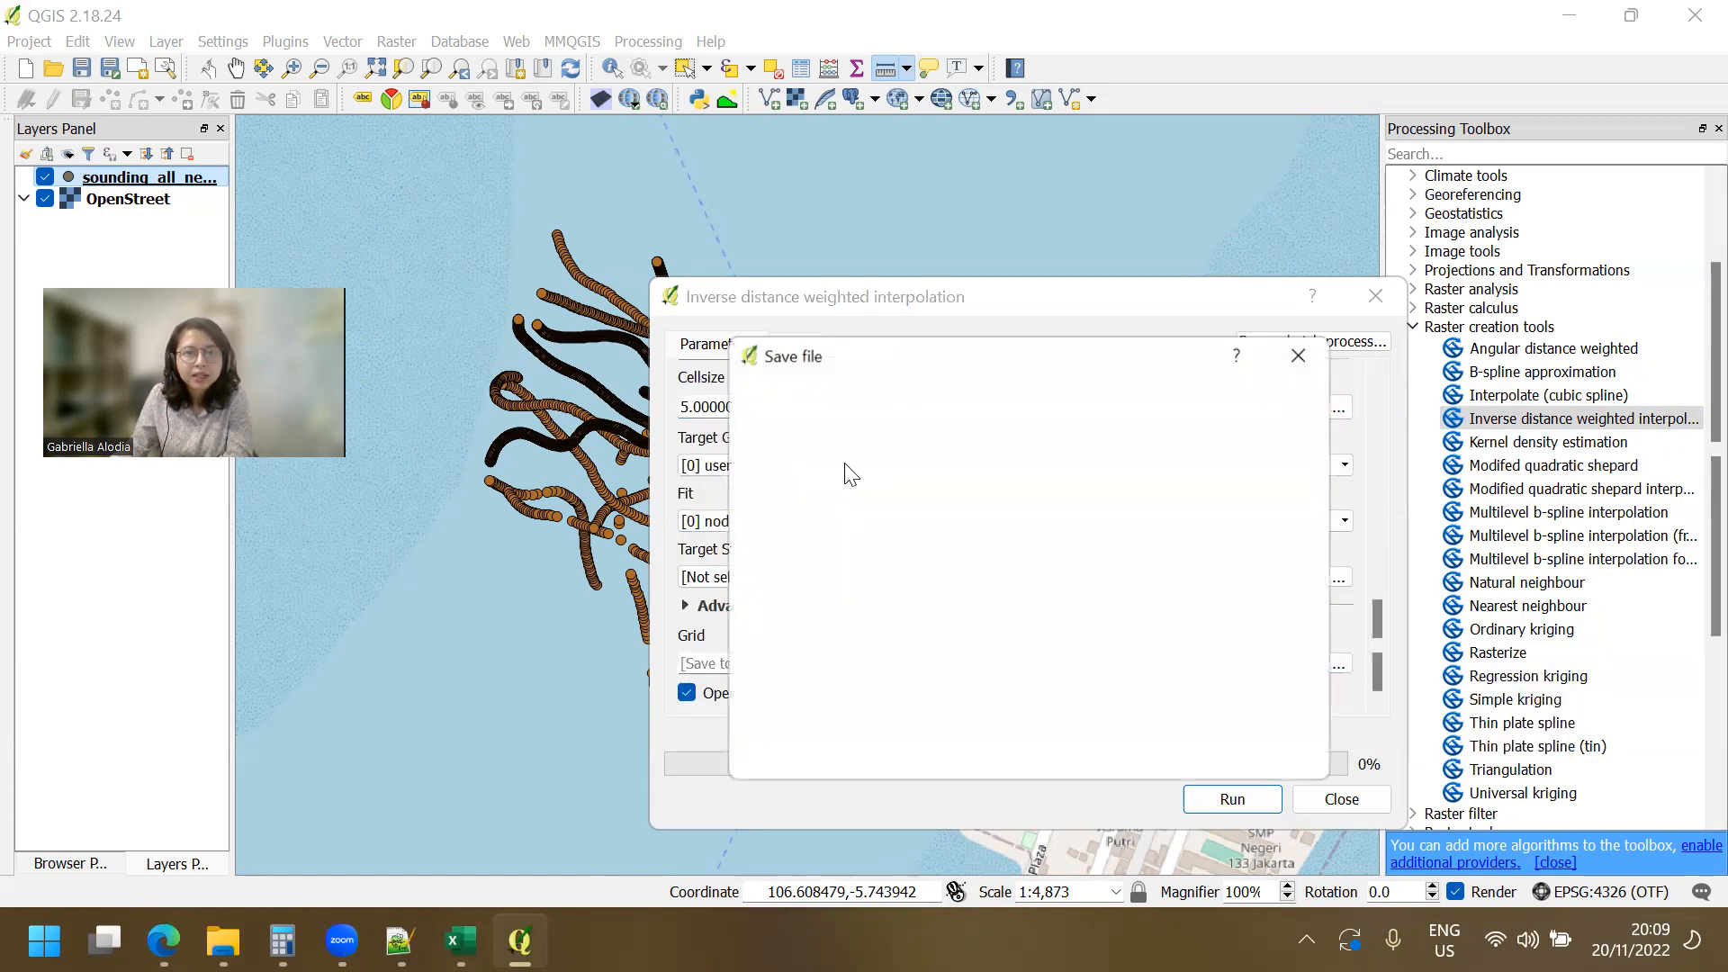
pyautogui.click(1010, 465)
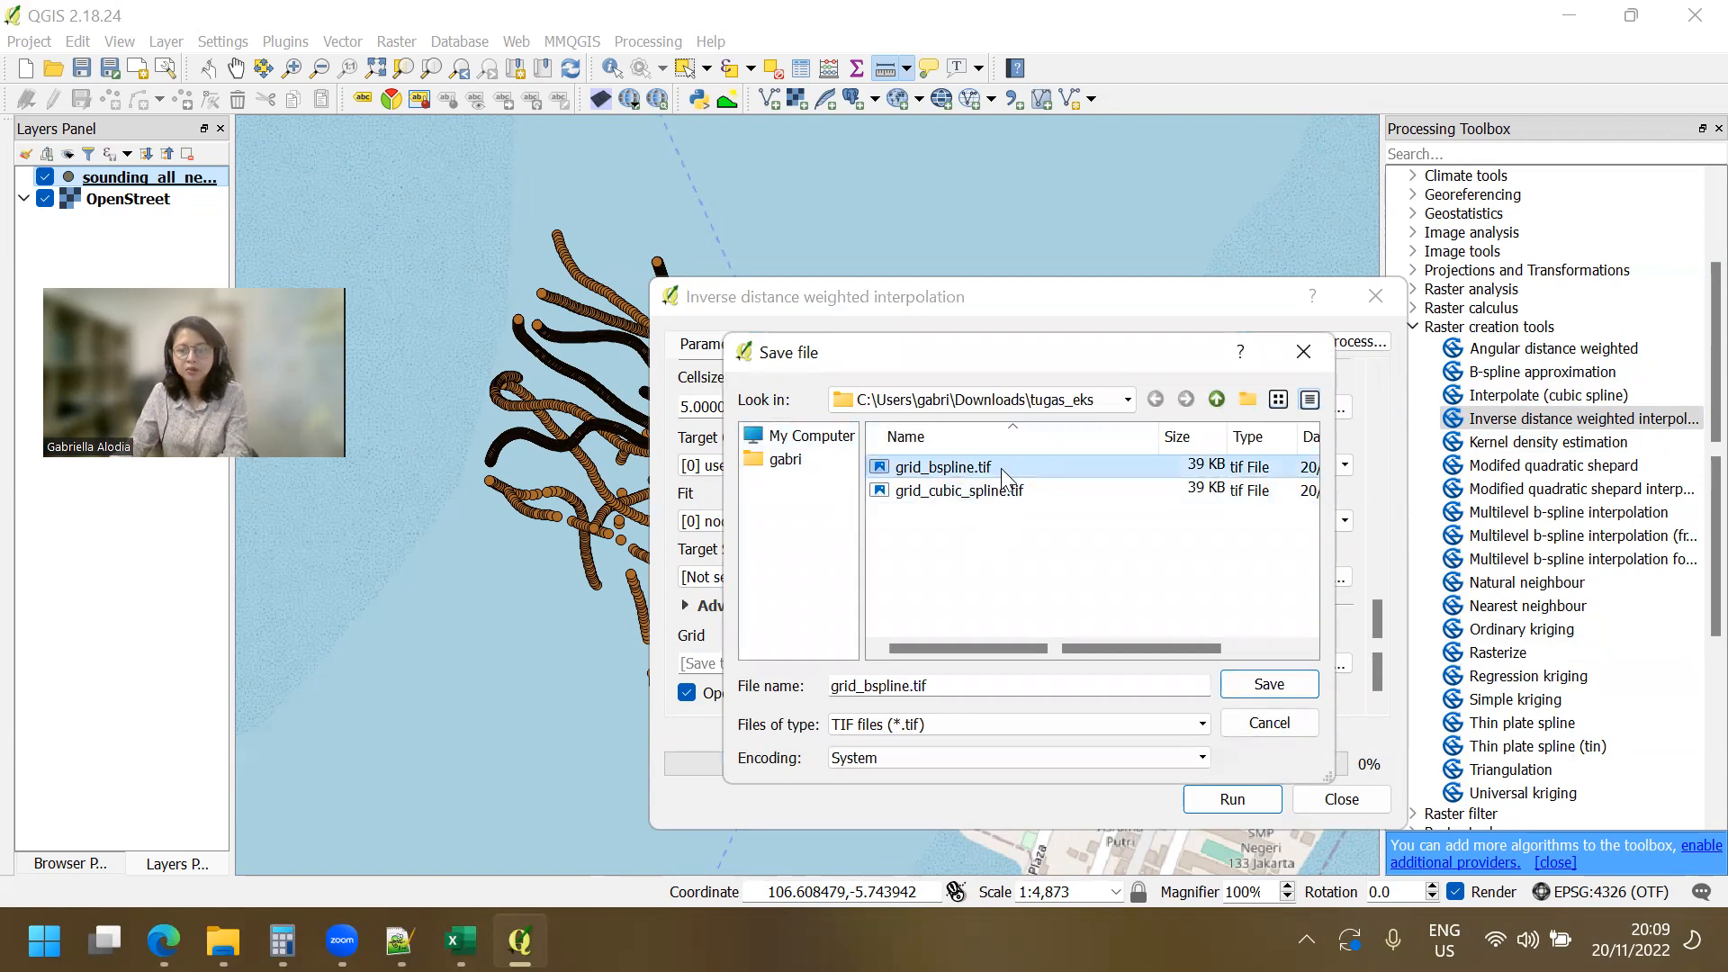
pyautogui.press('Delete')
pyautogui.click(1035, 605)
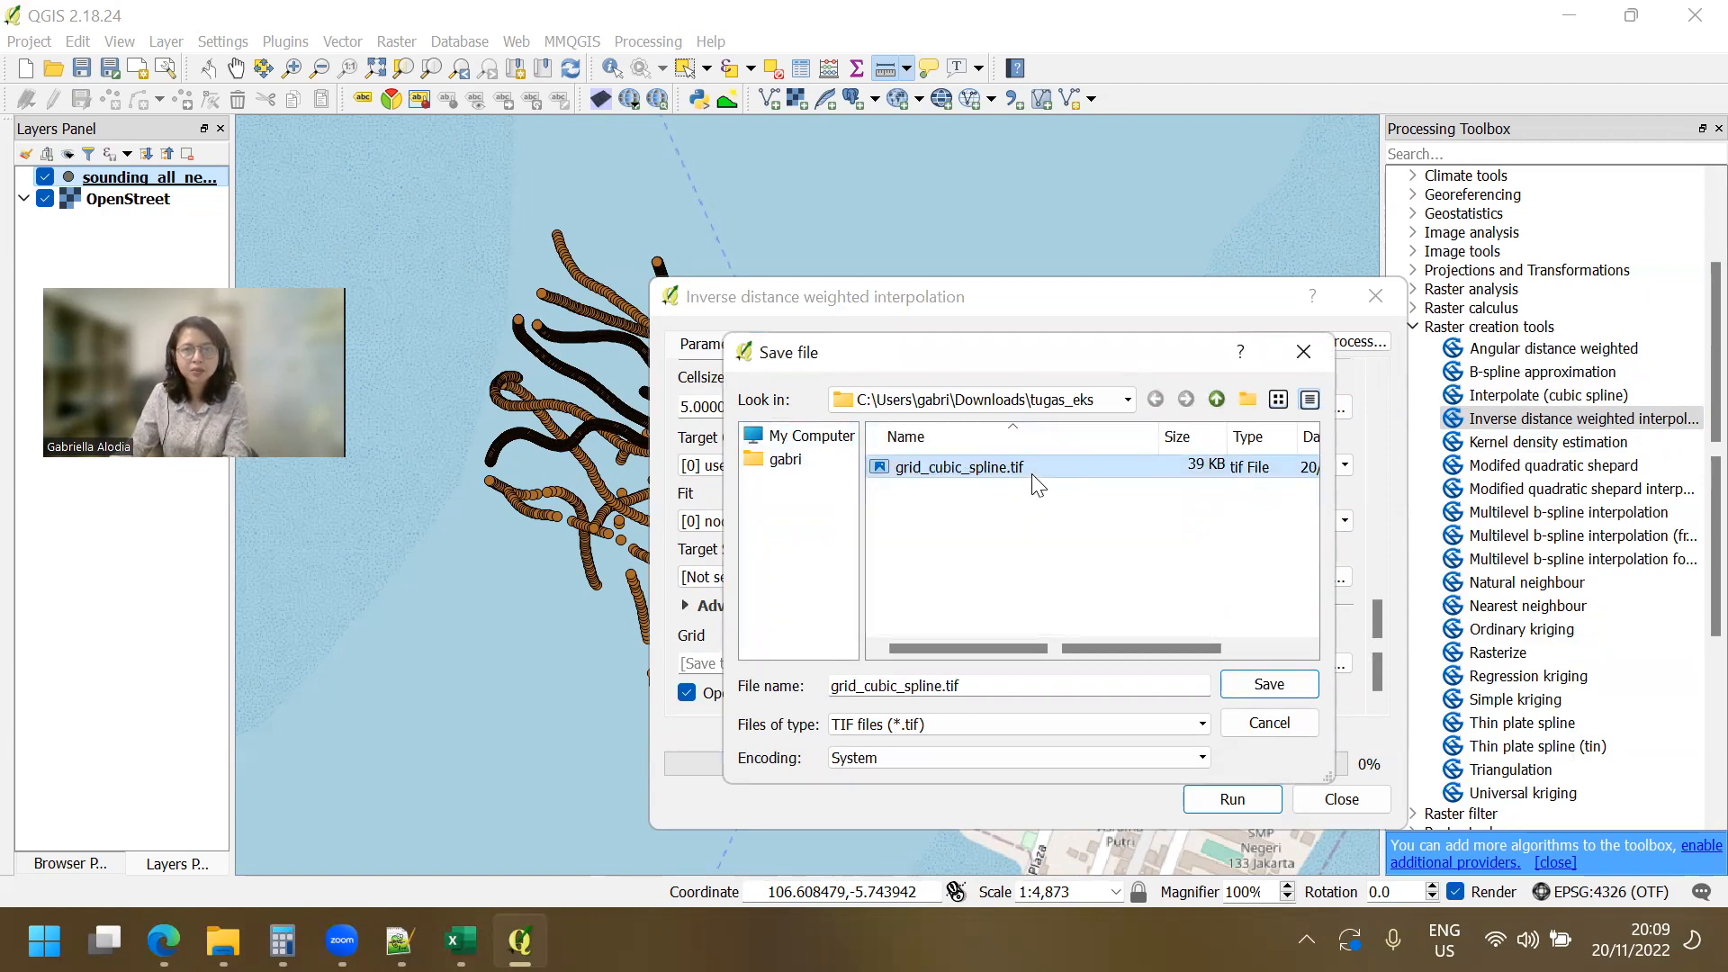
pyautogui.press('Delete')
pyautogui.click(1050, 608)
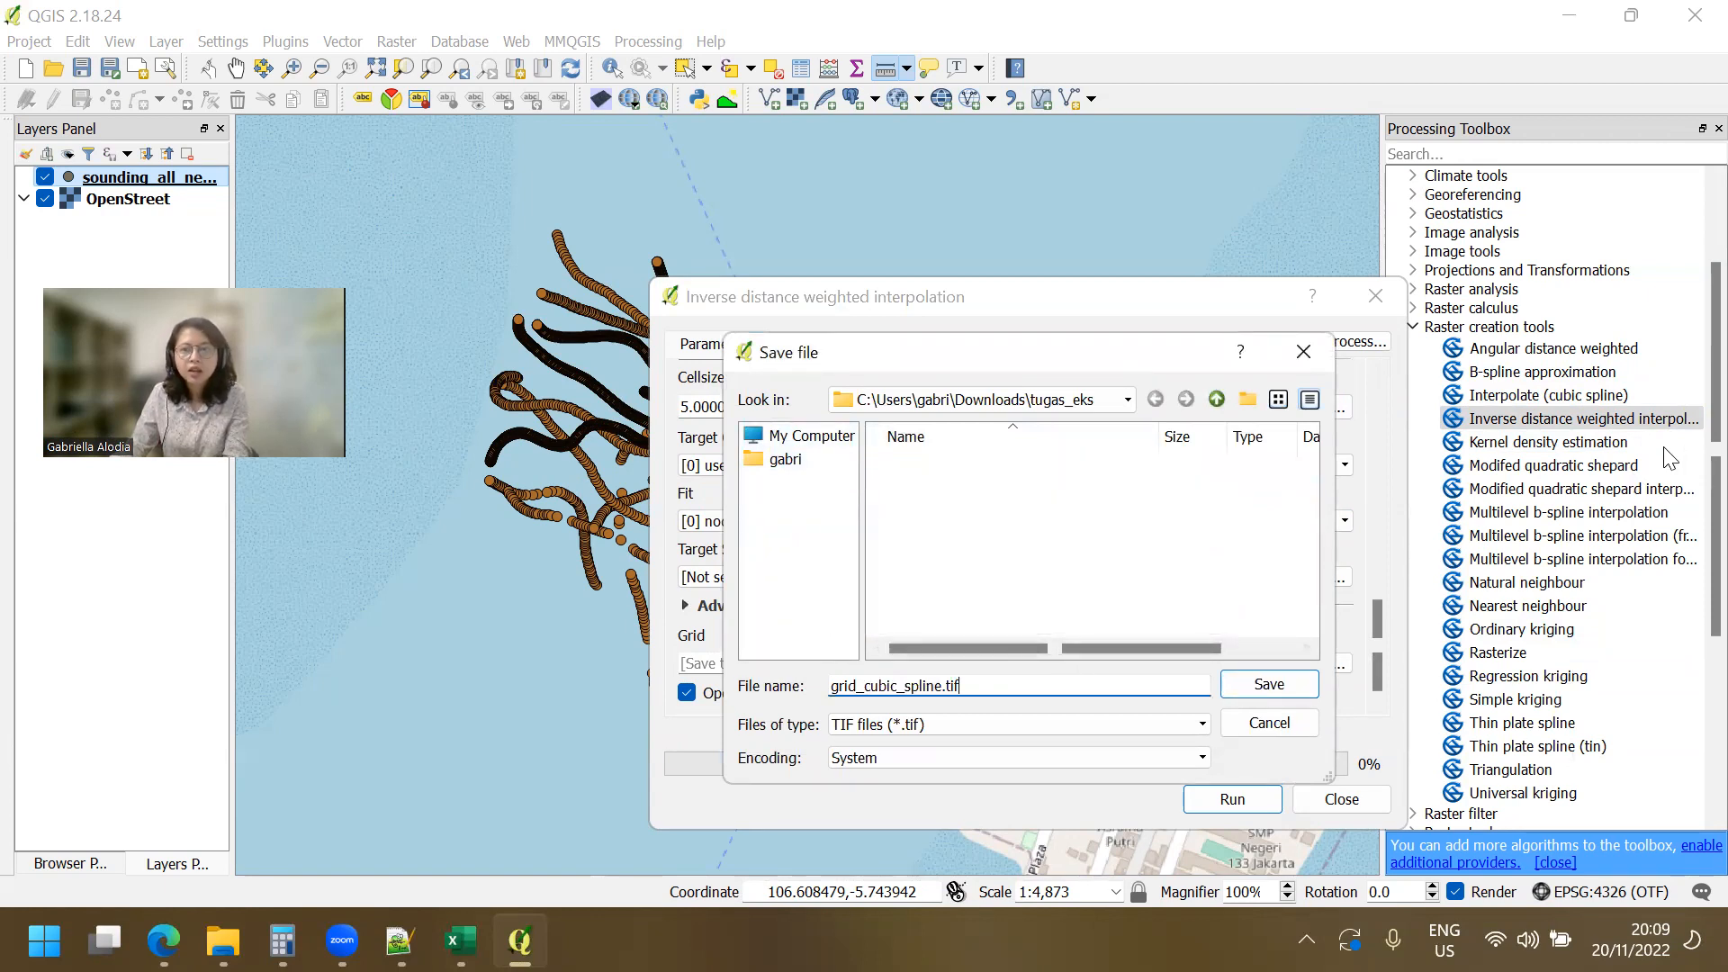
# Name the output file grid_idw in the tugas_eks folder and run the inverse distance weighted interpolation.
pyautogui.tripleClick(1008, 684)
pyautogui.write('grid_idw')
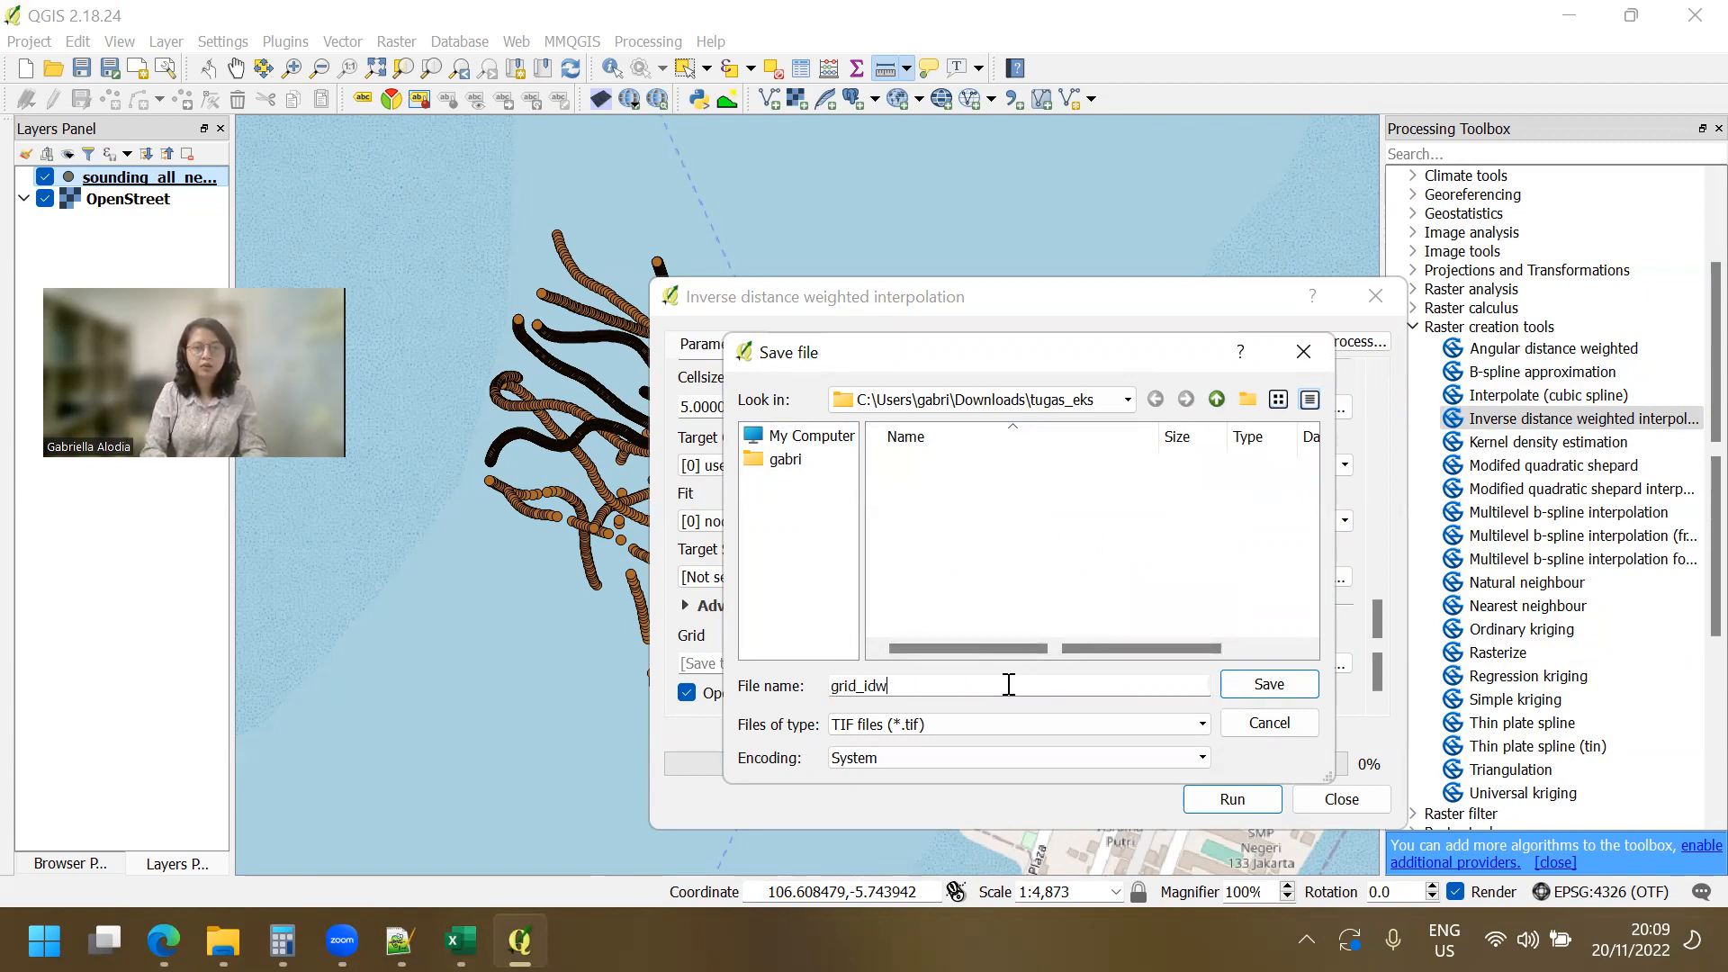
pyautogui.click(1288, 693)
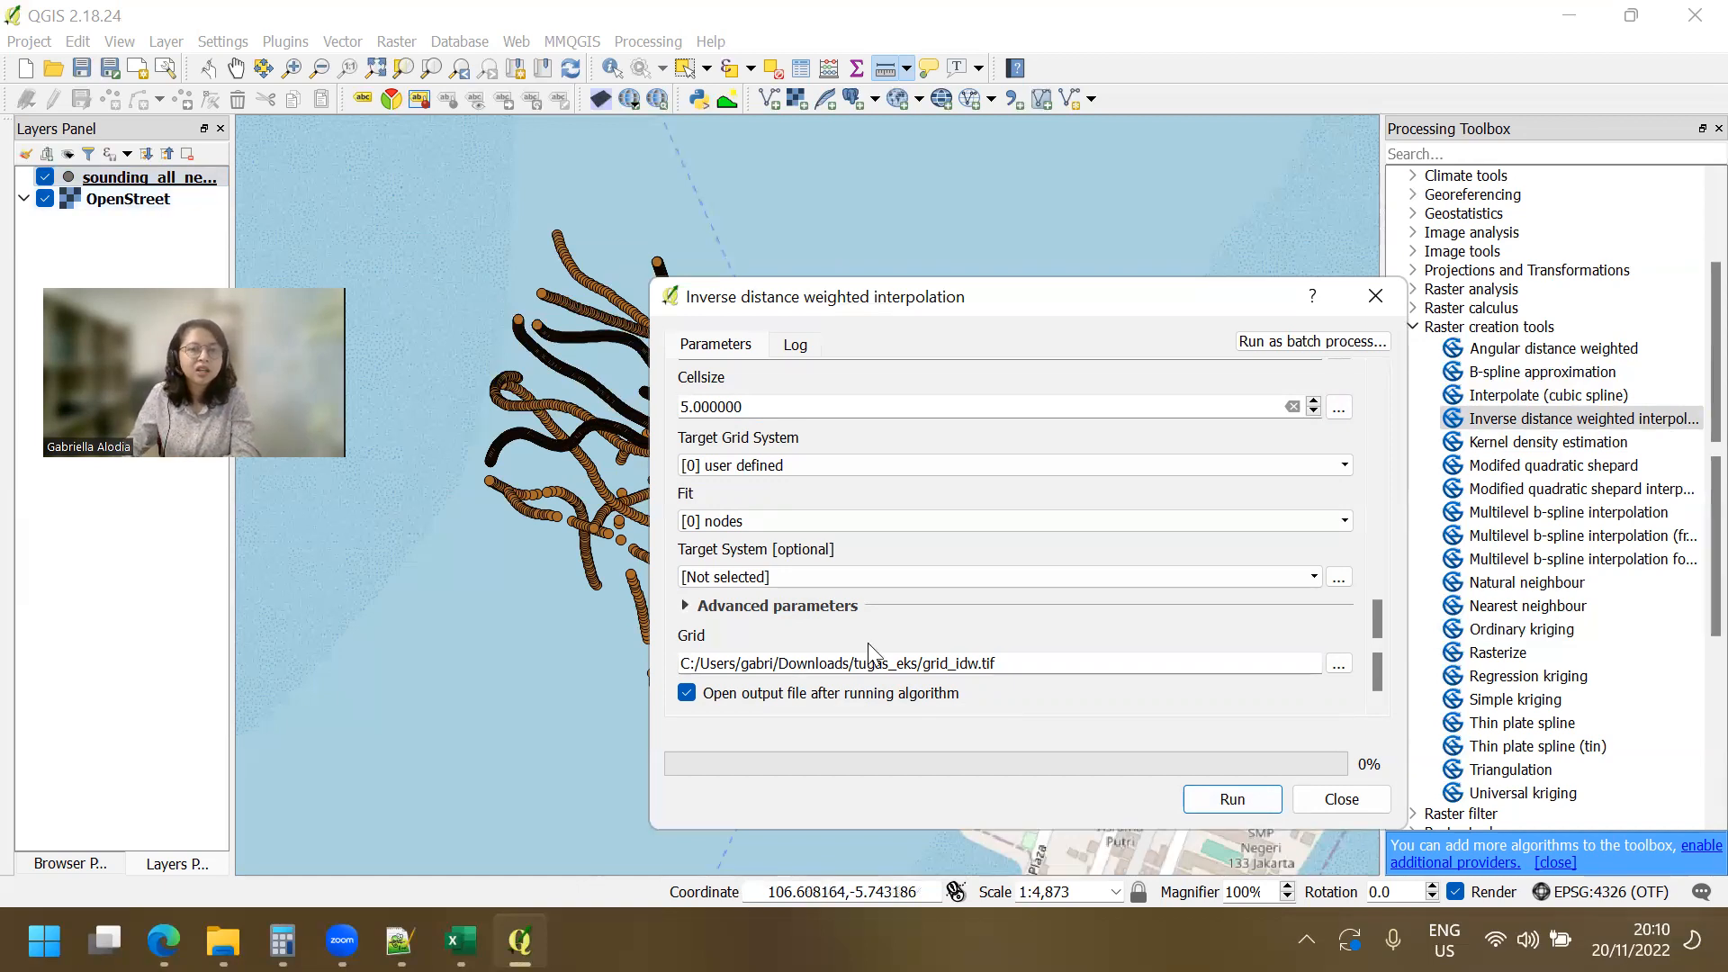
pyautogui.click(1235, 810)
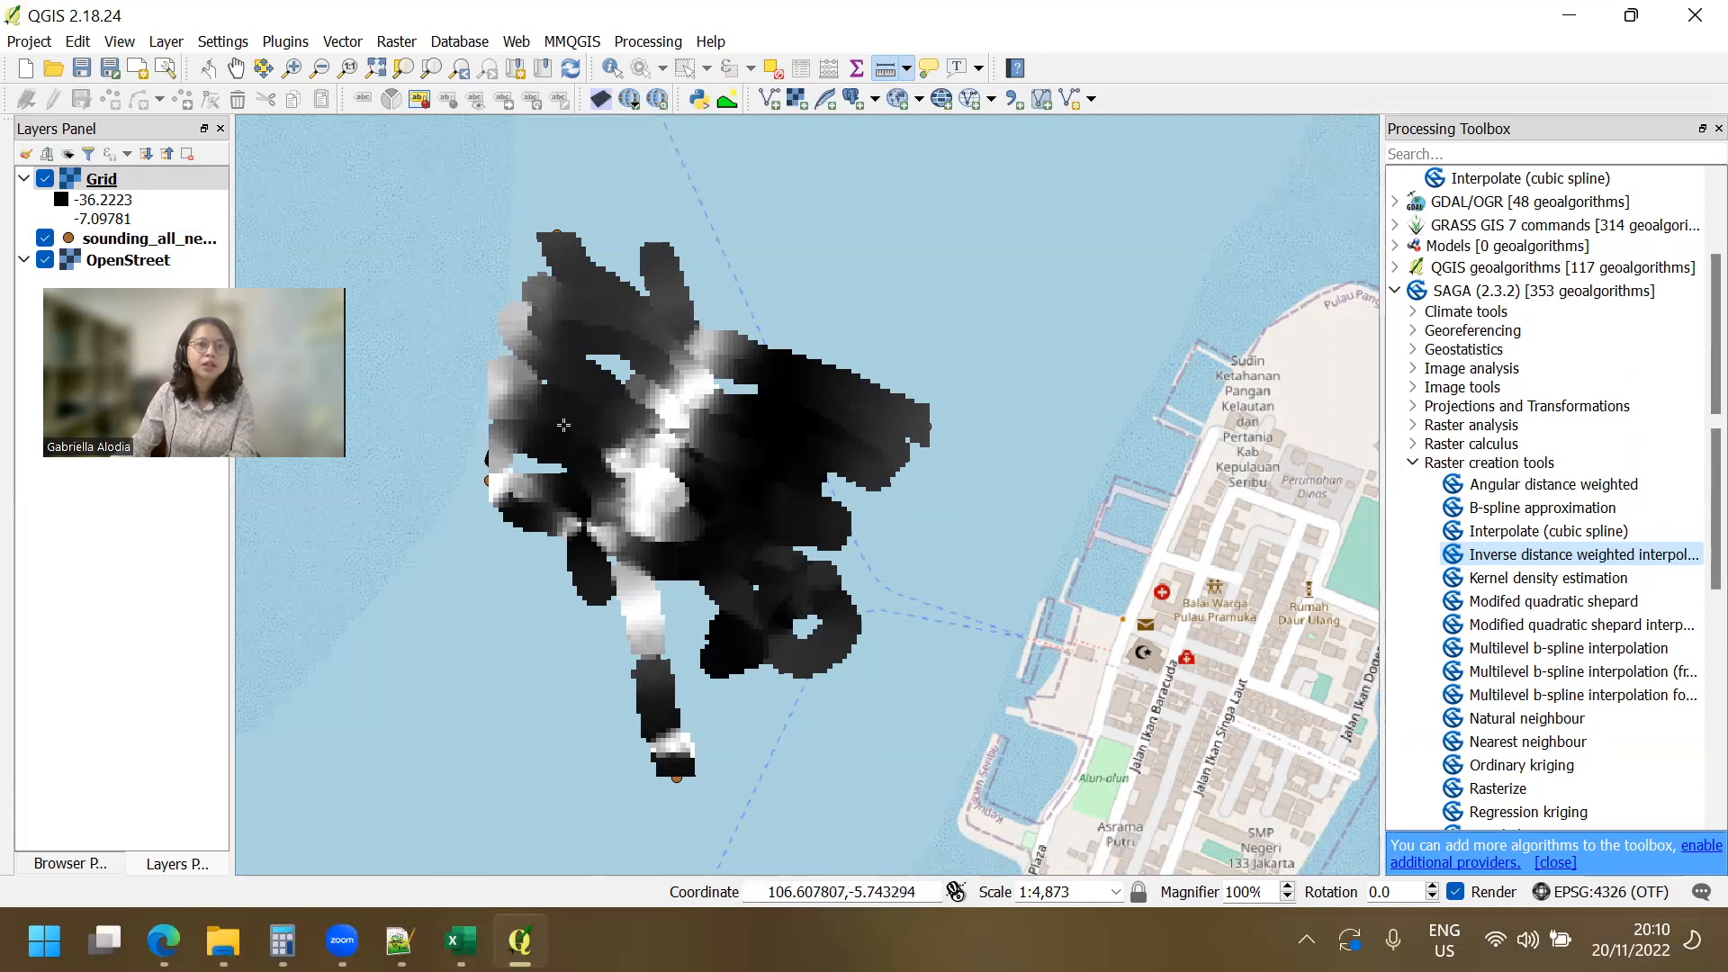
pyautogui.scroll(1, 565, 425)
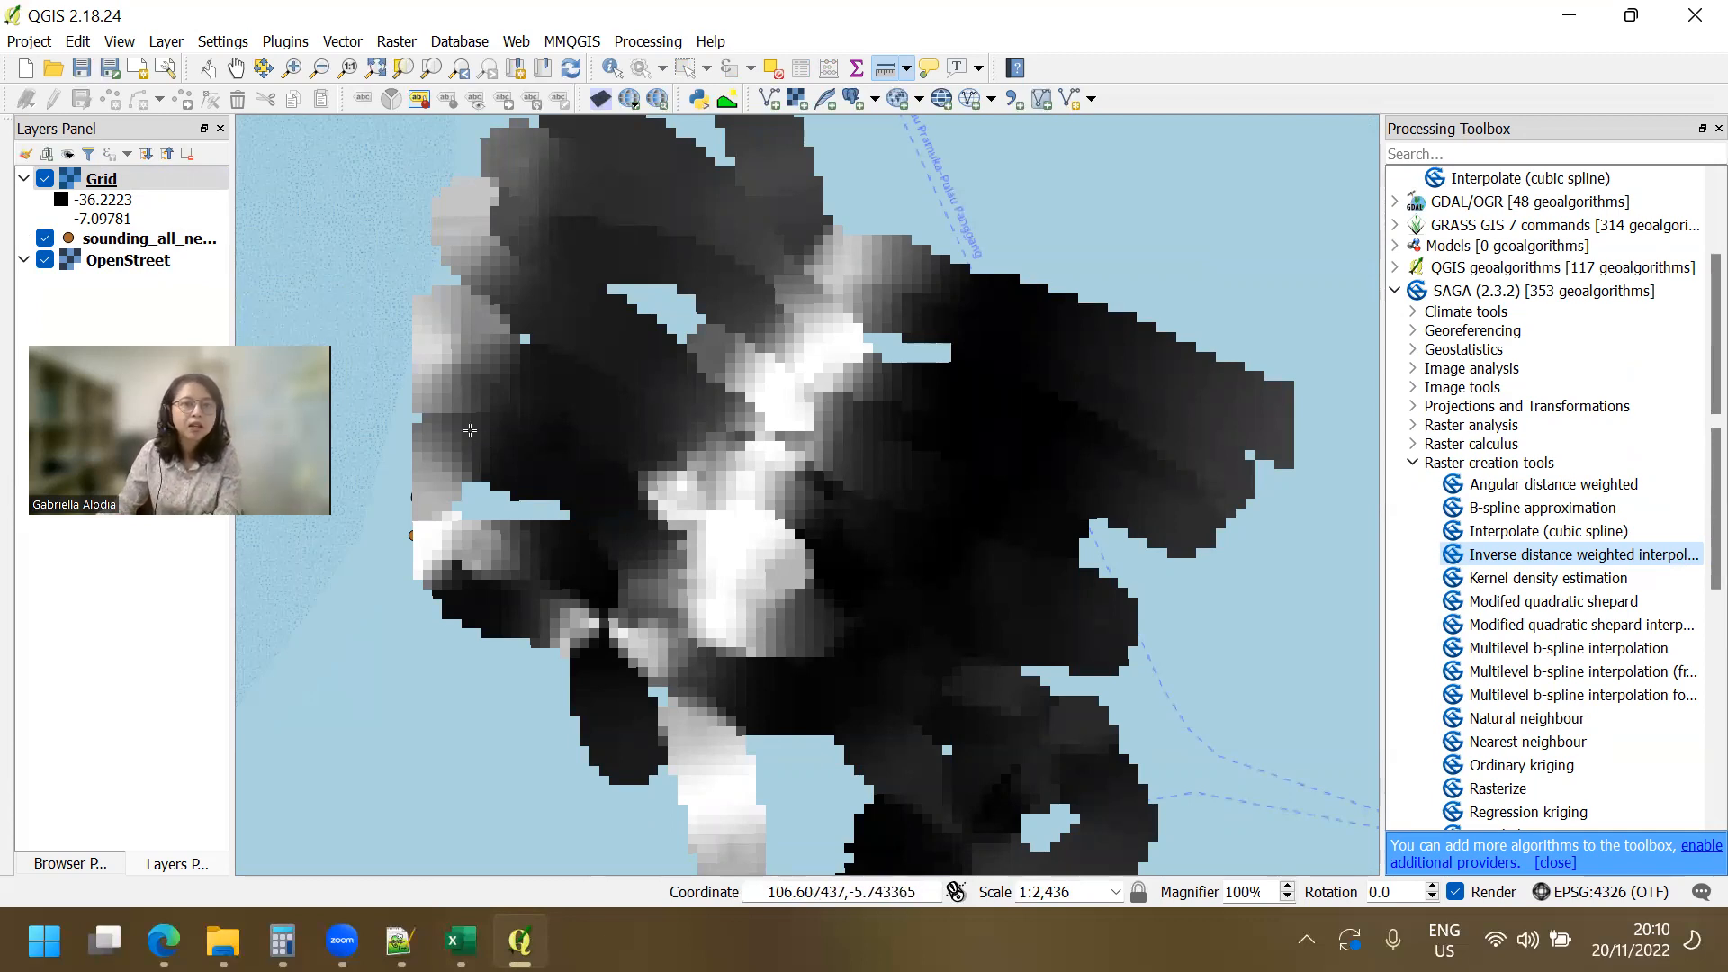
pyautogui.rightClick(166, 179)
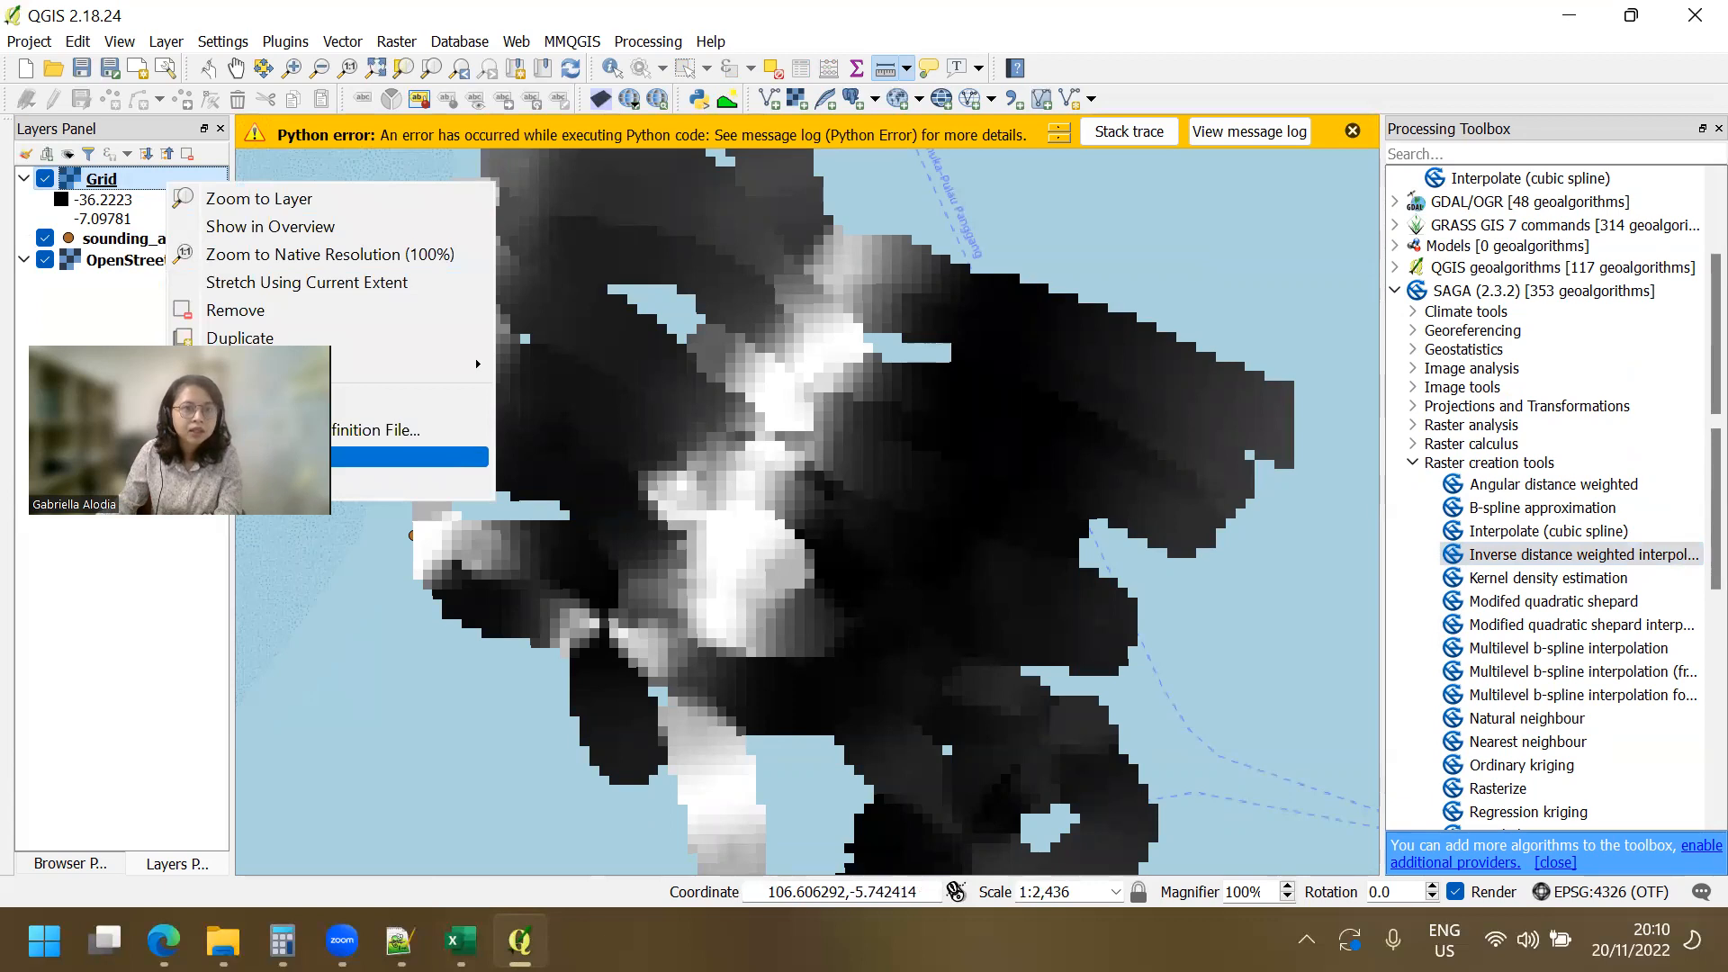
pyautogui.click(410, 457)
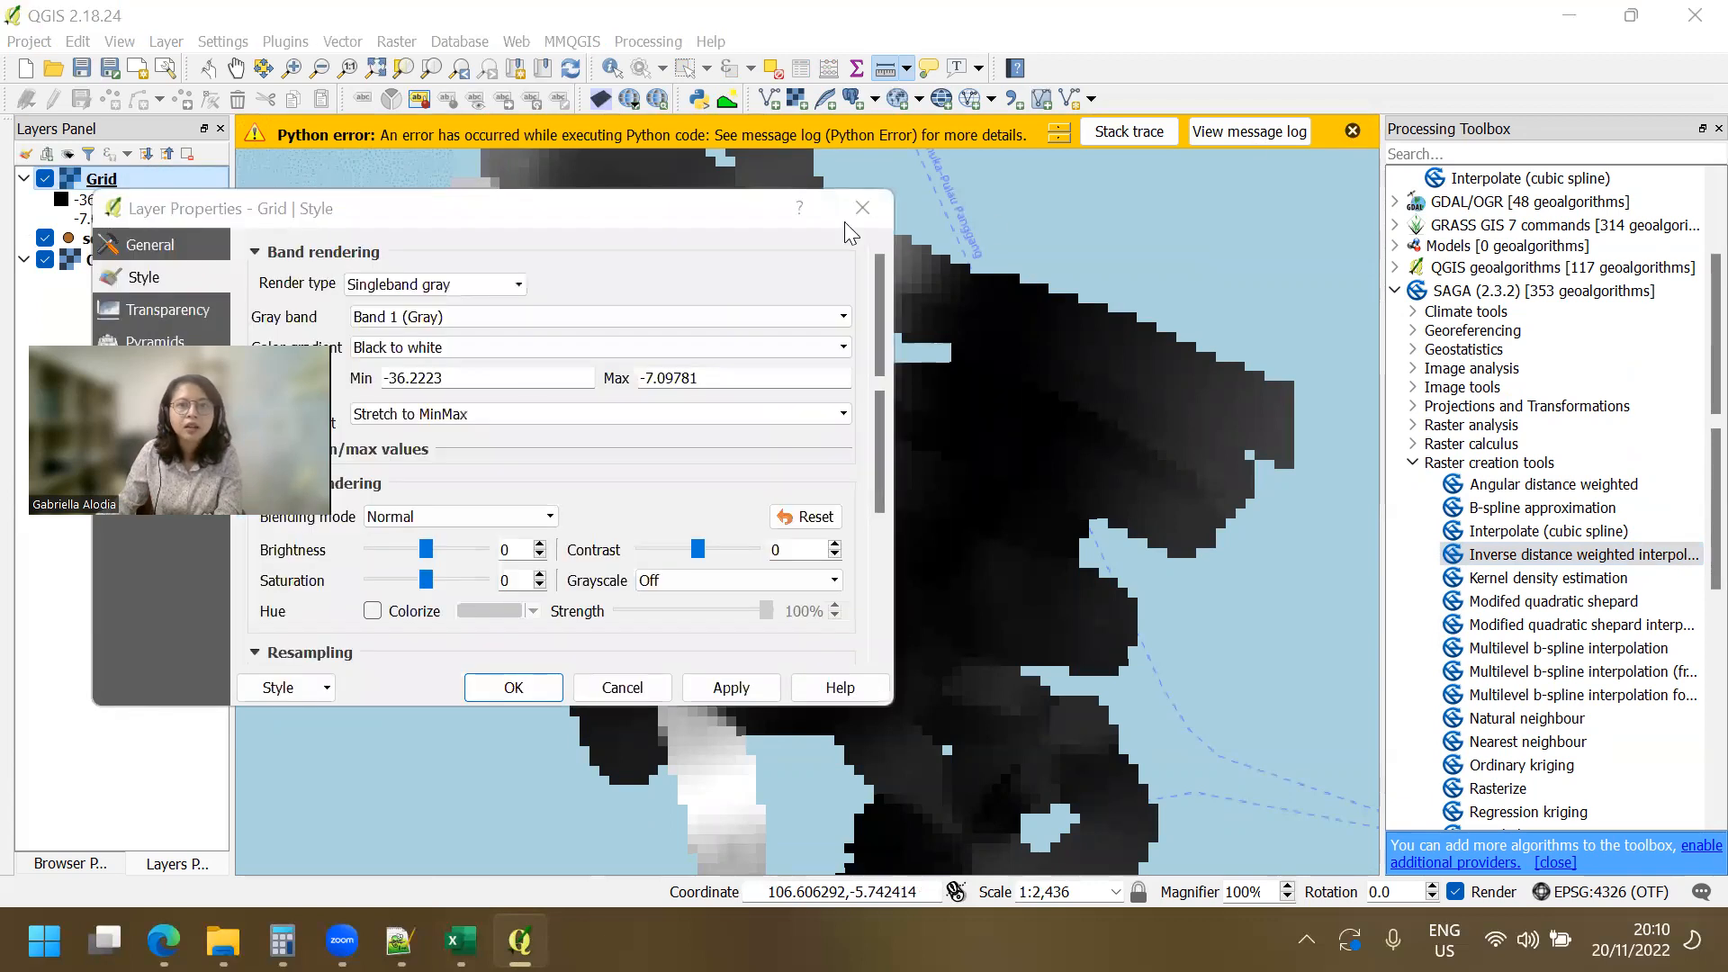
pyautogui.click(622, 686)
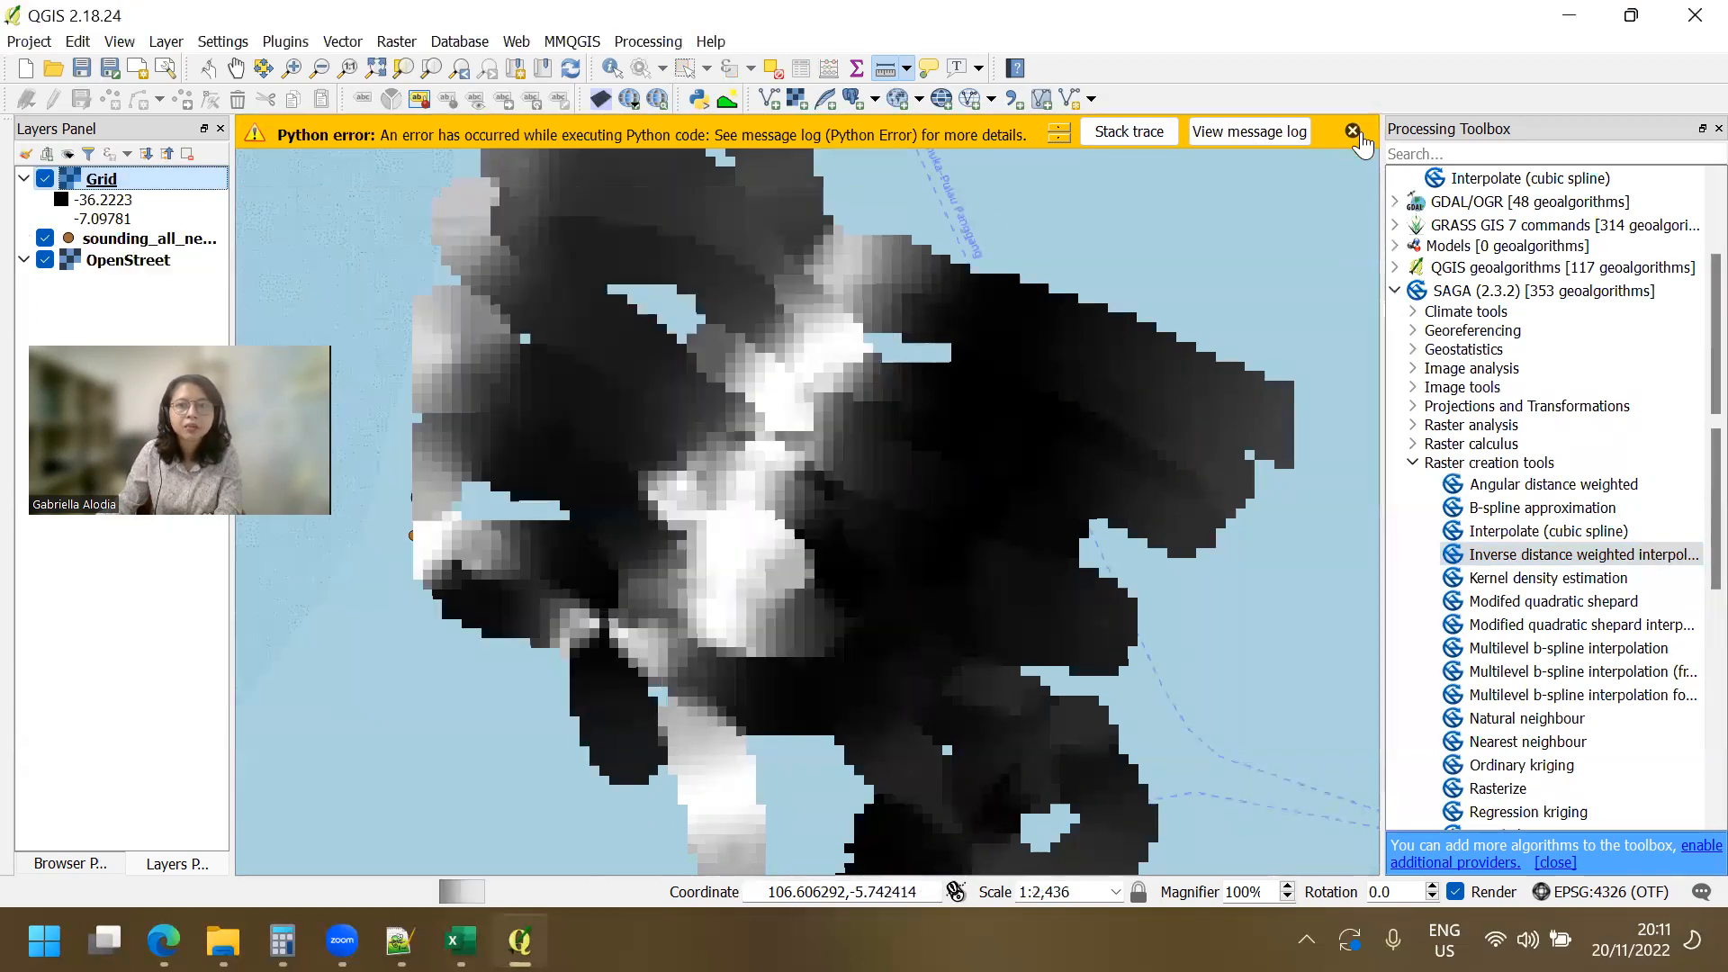
pyautogui.click(1352, 131)
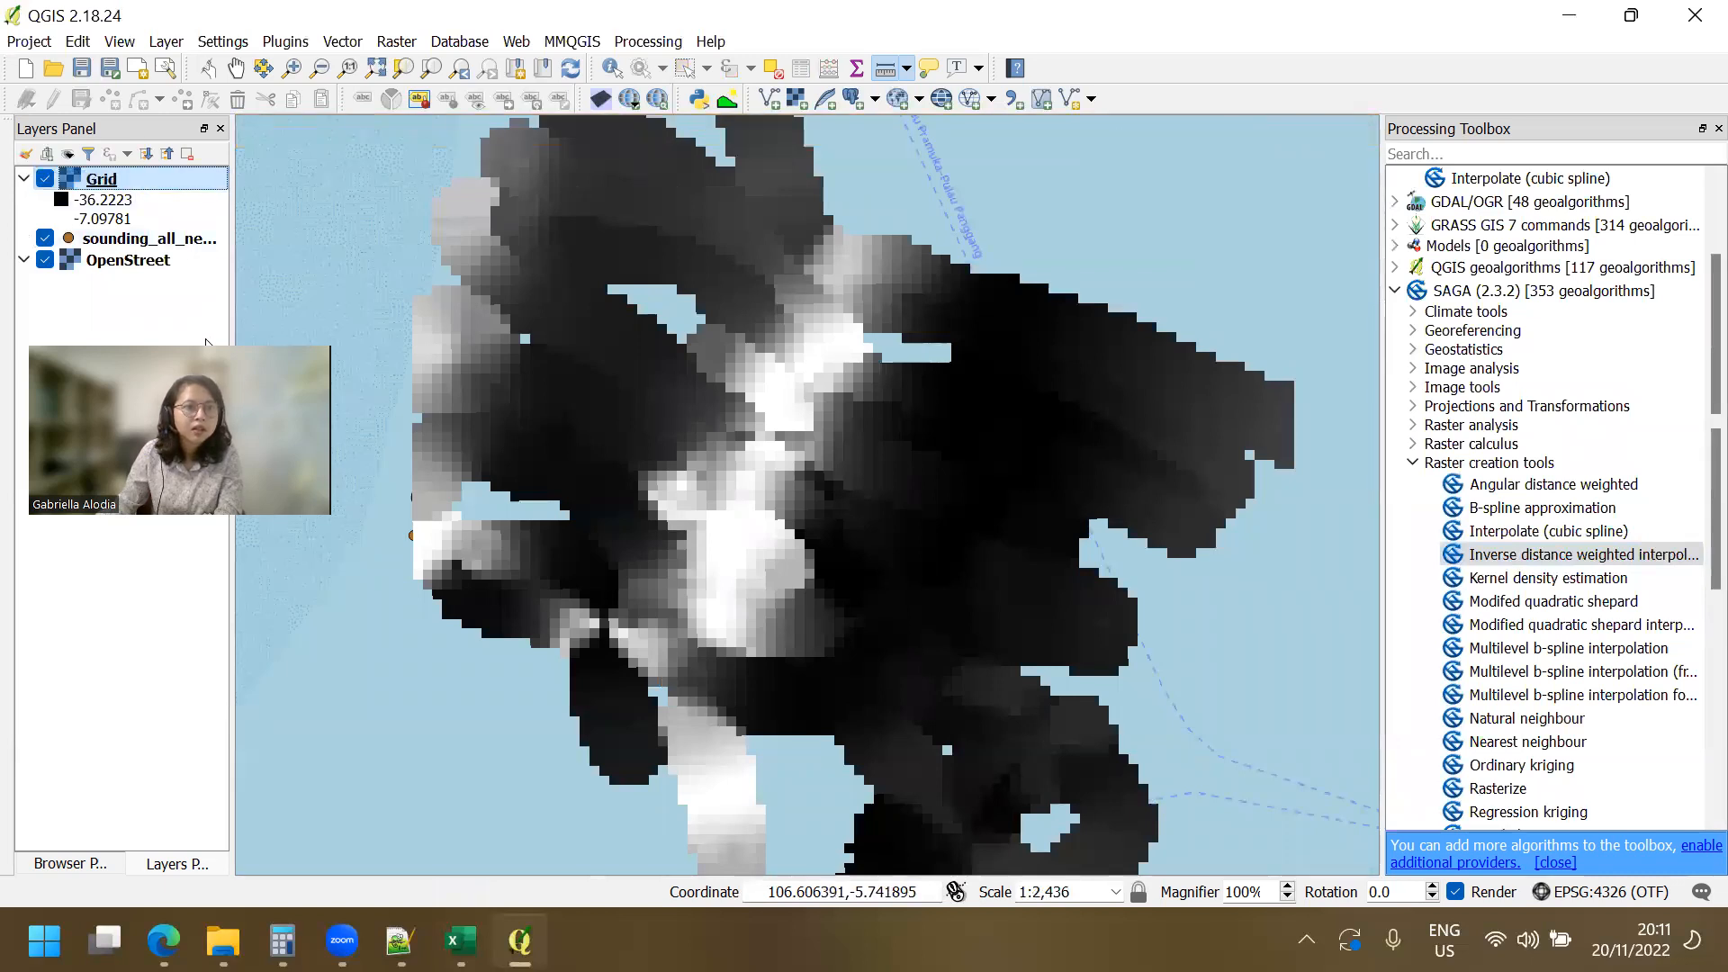
# Open the Grid layer's properties and compute its raster histogram to examine the distribution of pixel values.
pyautogui.rightClick(151, 176)
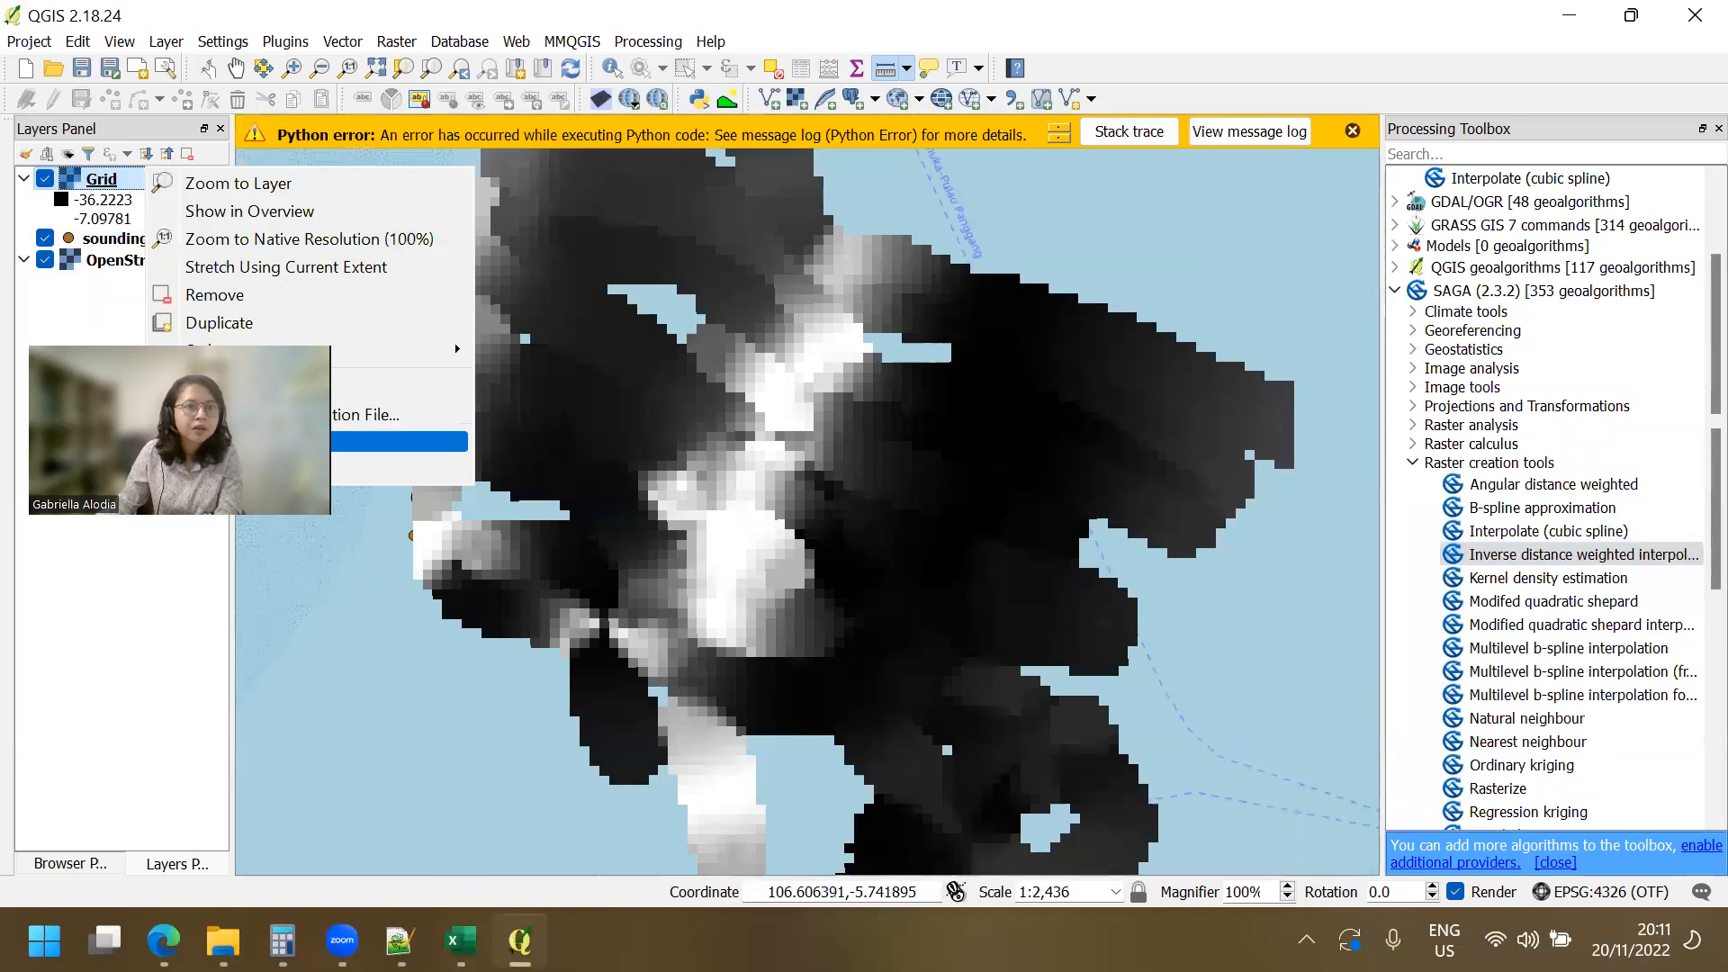
pyautogui.click(243, 441)
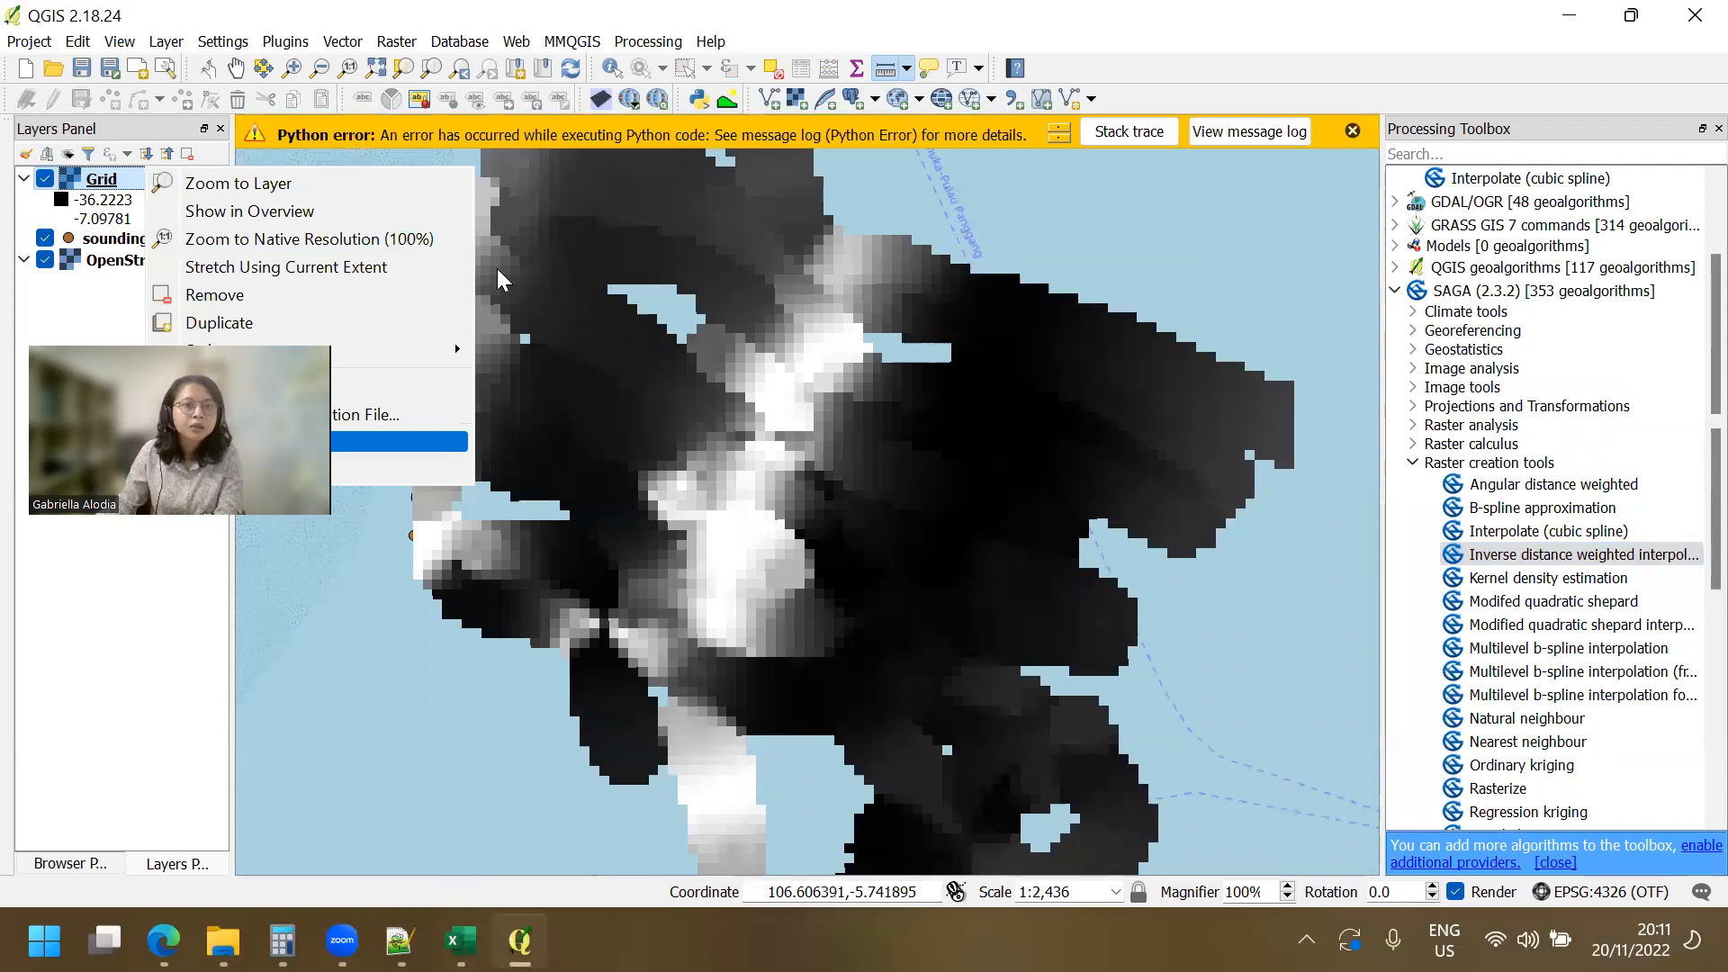
pyautogui.moveTo(535, 212); pyautogui.dragTo(1129, 191)
pyautogui.click(1035, 396)
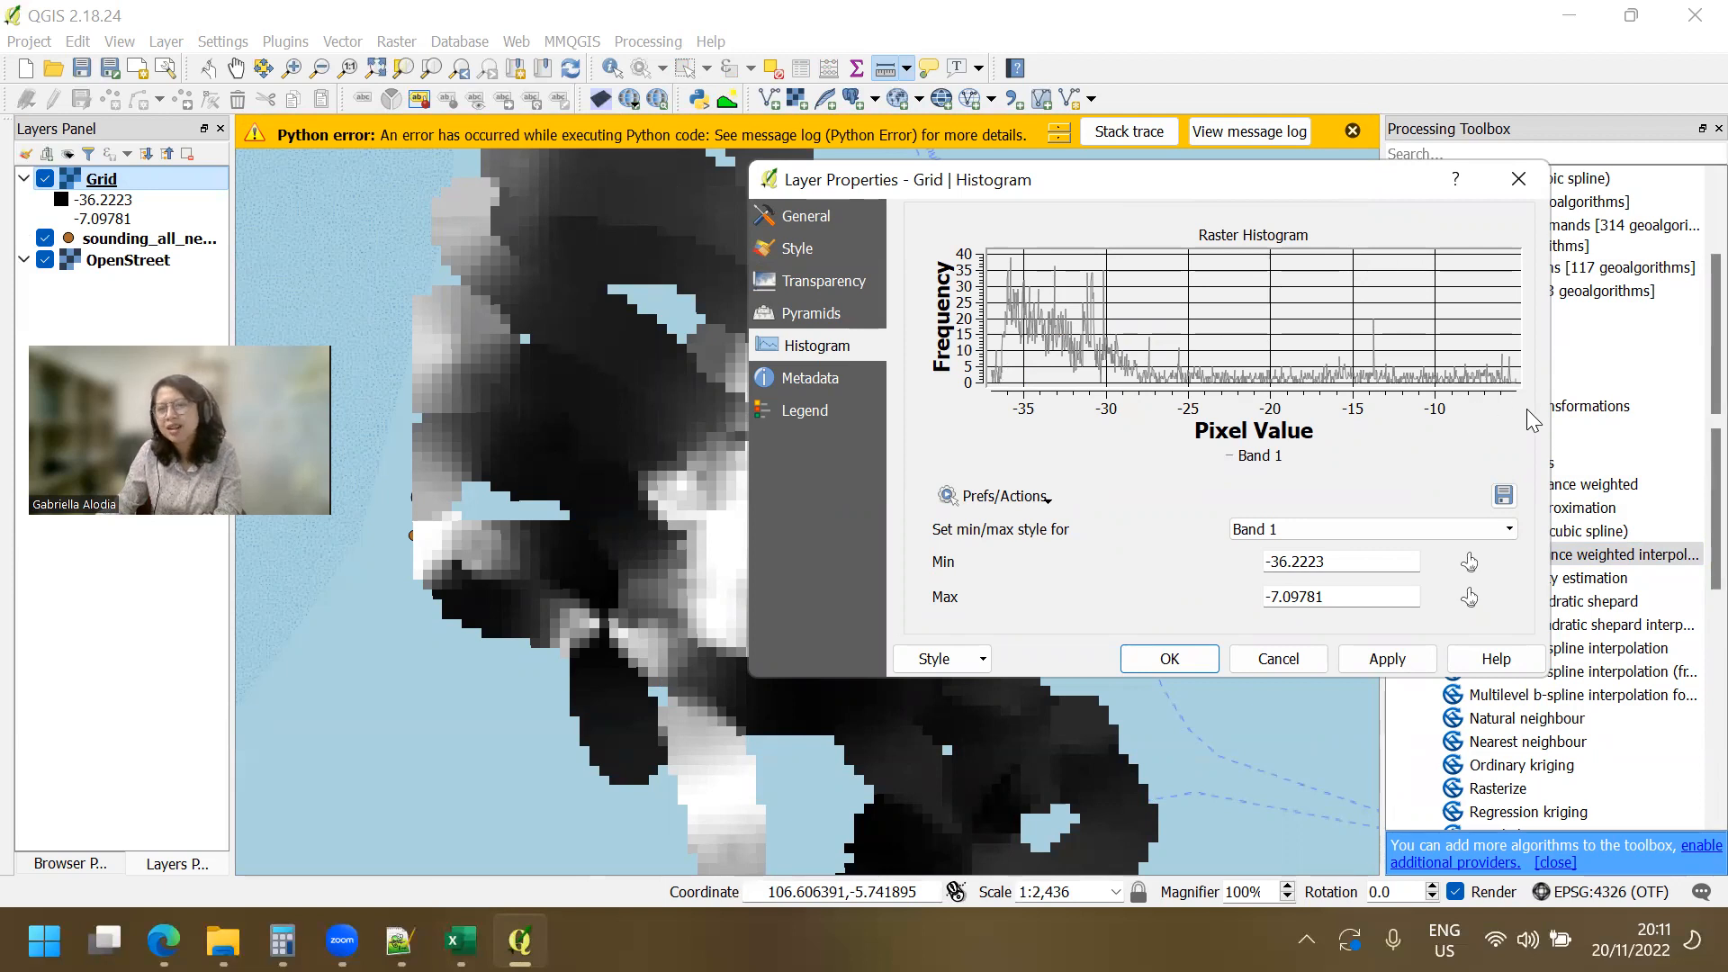
# Style the Grid layer as singleband pseudocolor with the Blues color ramp.
pyautogui.click(848, 250)
pyautogui.click(1125, 259)
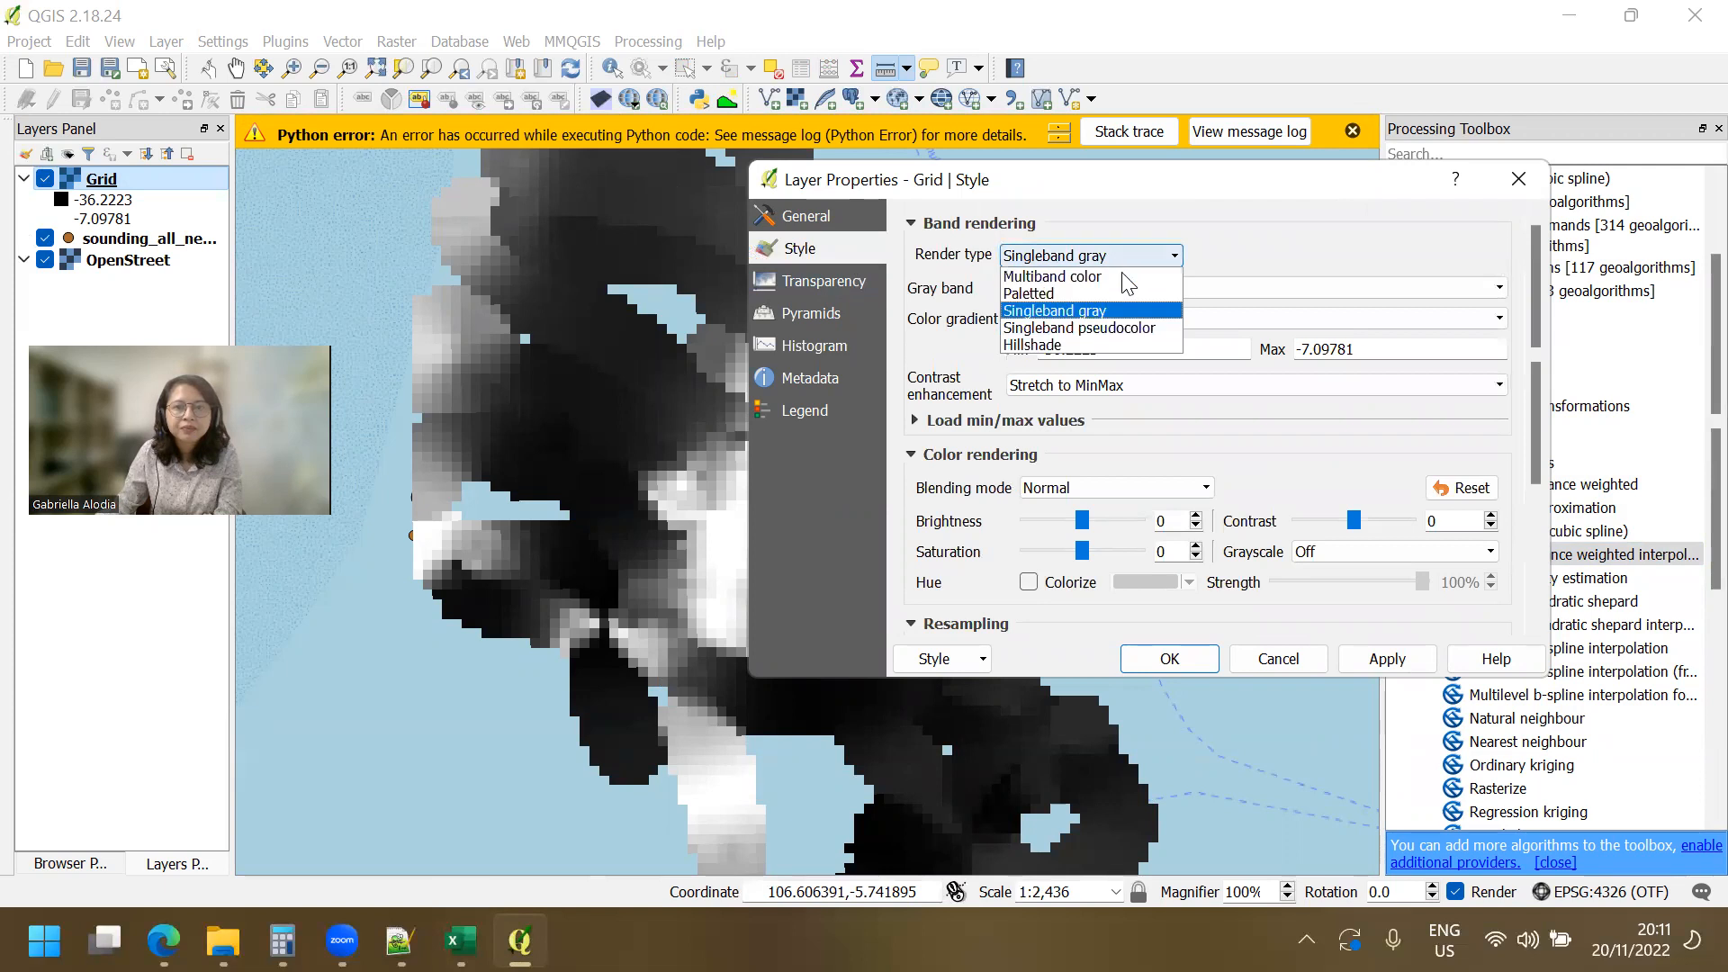
pyautogui.click(1125, 326)
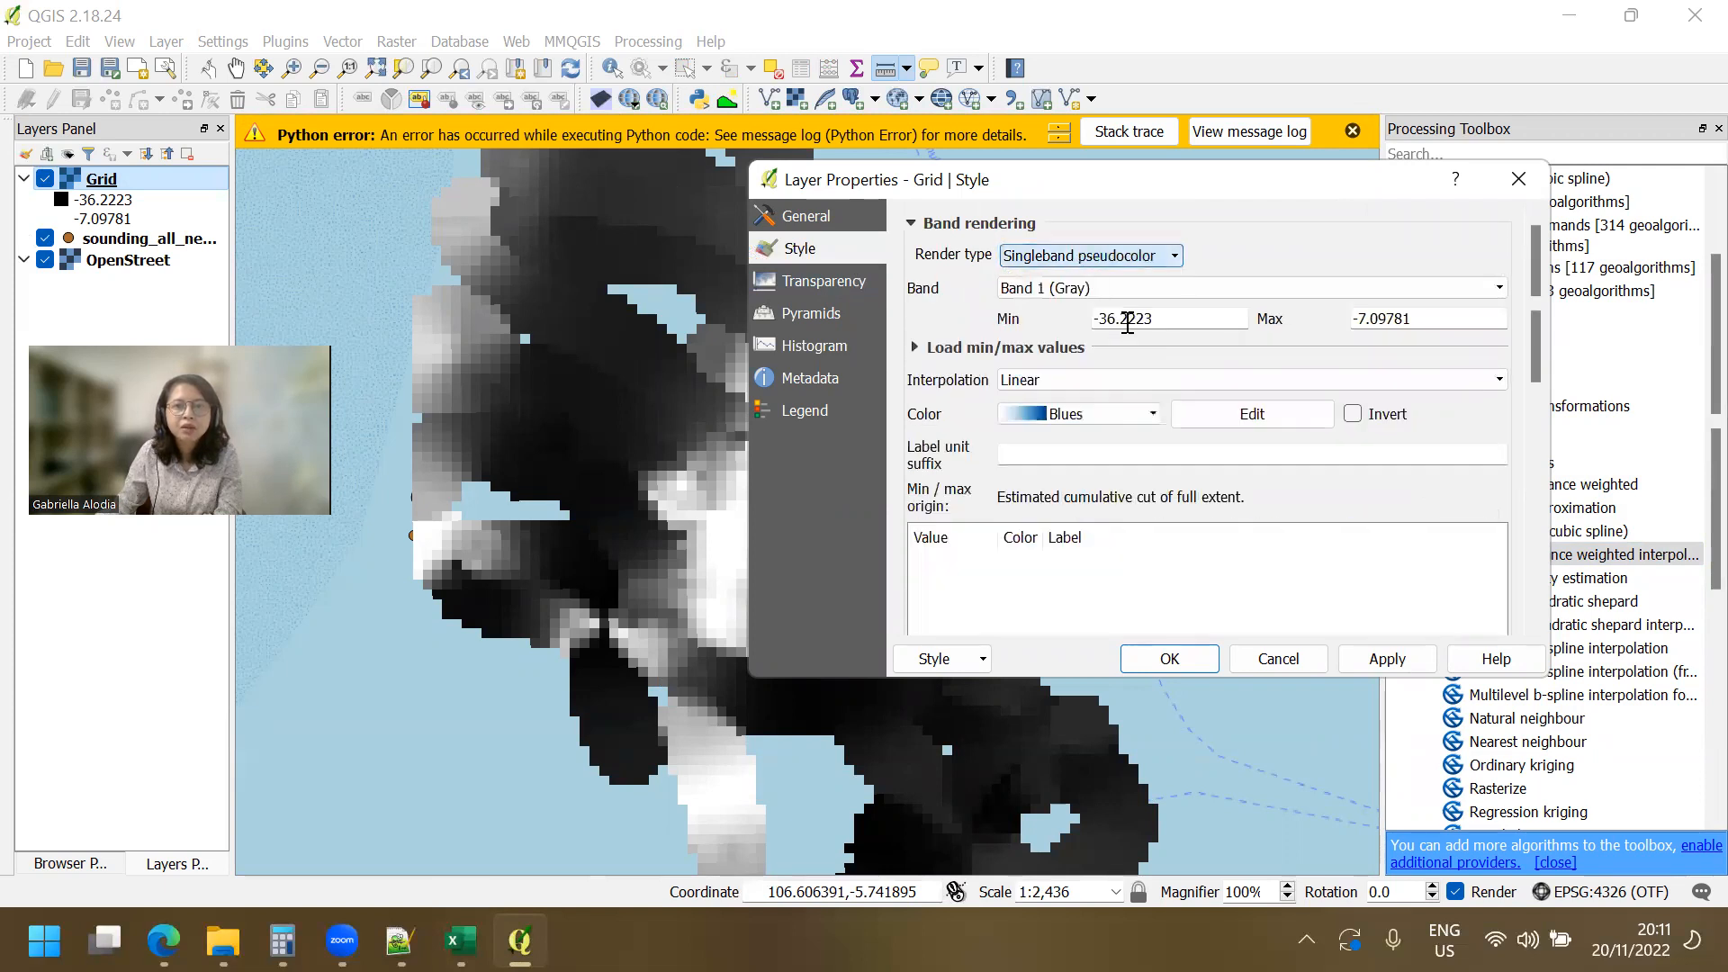
pyautogui.click(1096, 419)
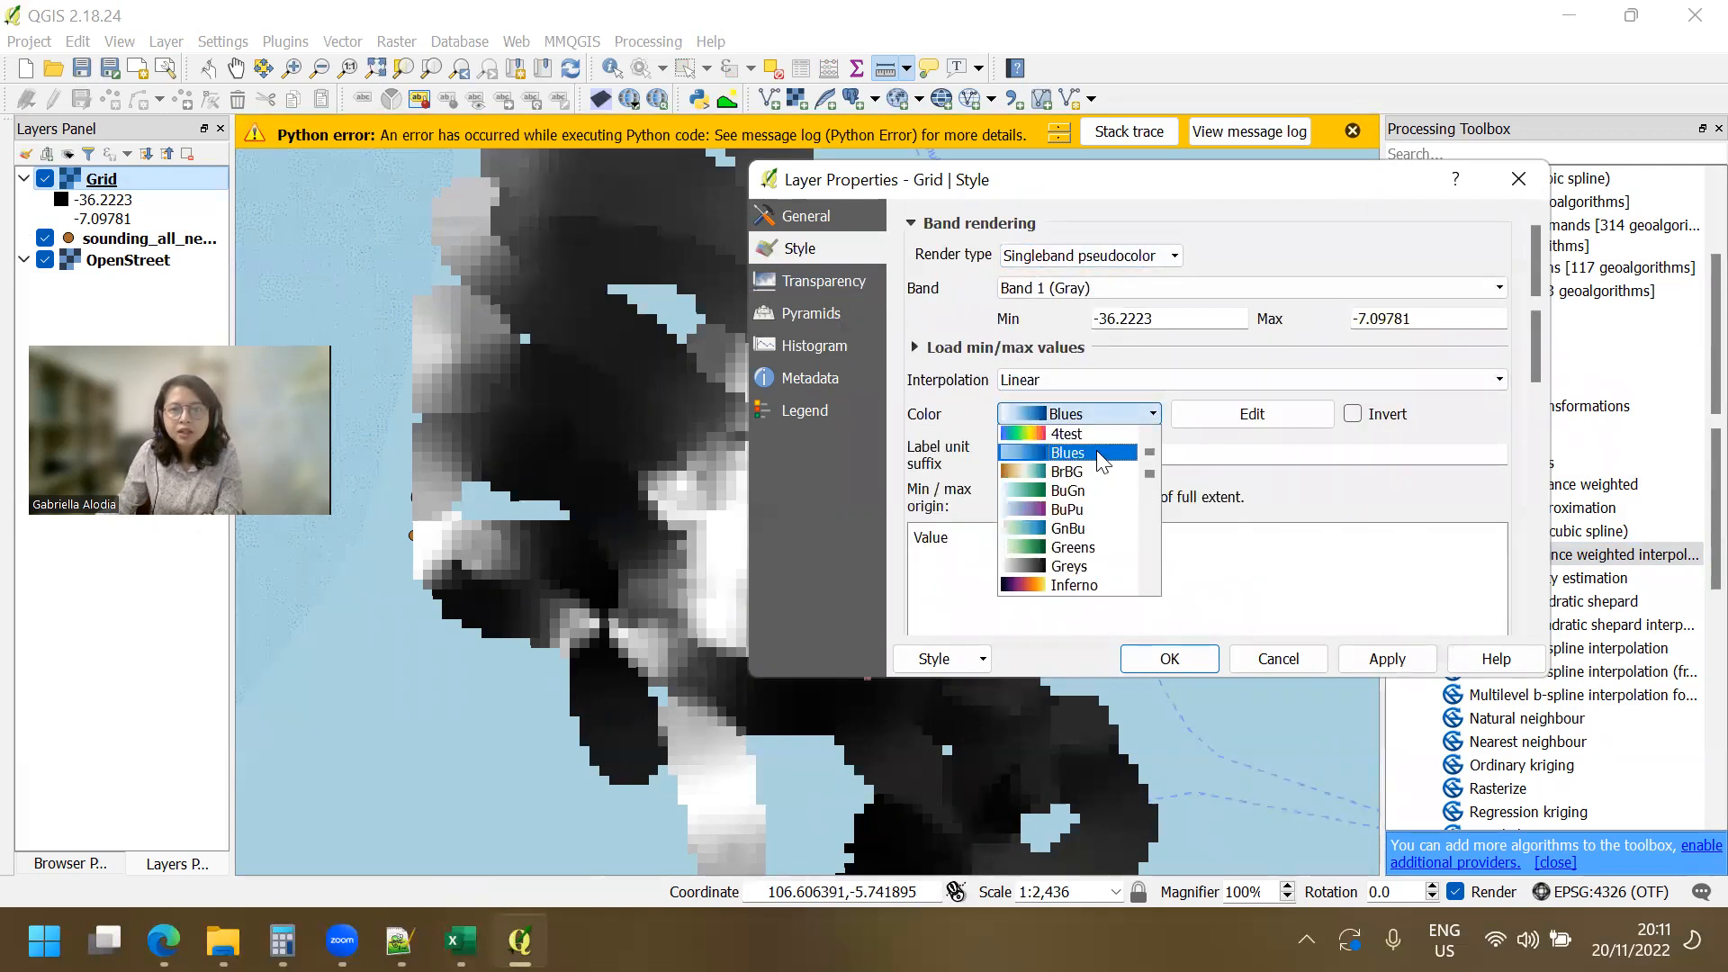
pyautogui.click(1149, 441)
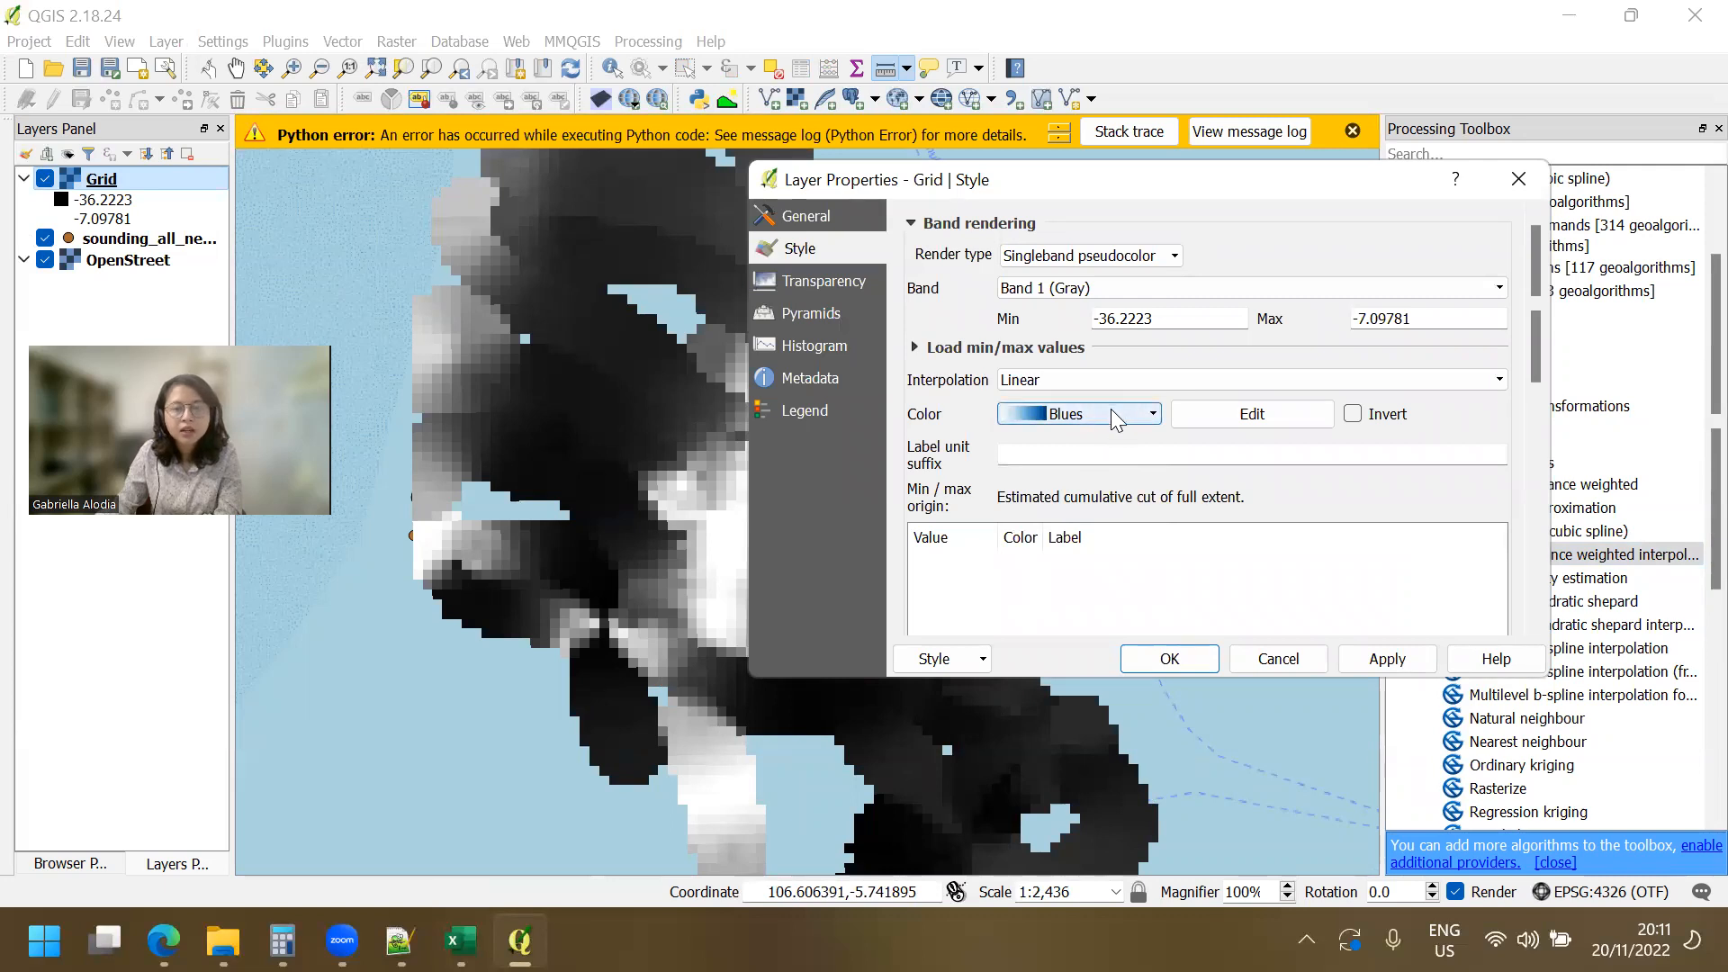
# Set the Grid layer's color range to a minimum of -40 and a maximum of 0, and apply the style.
pyautogui.tripleClick(1180, 321)
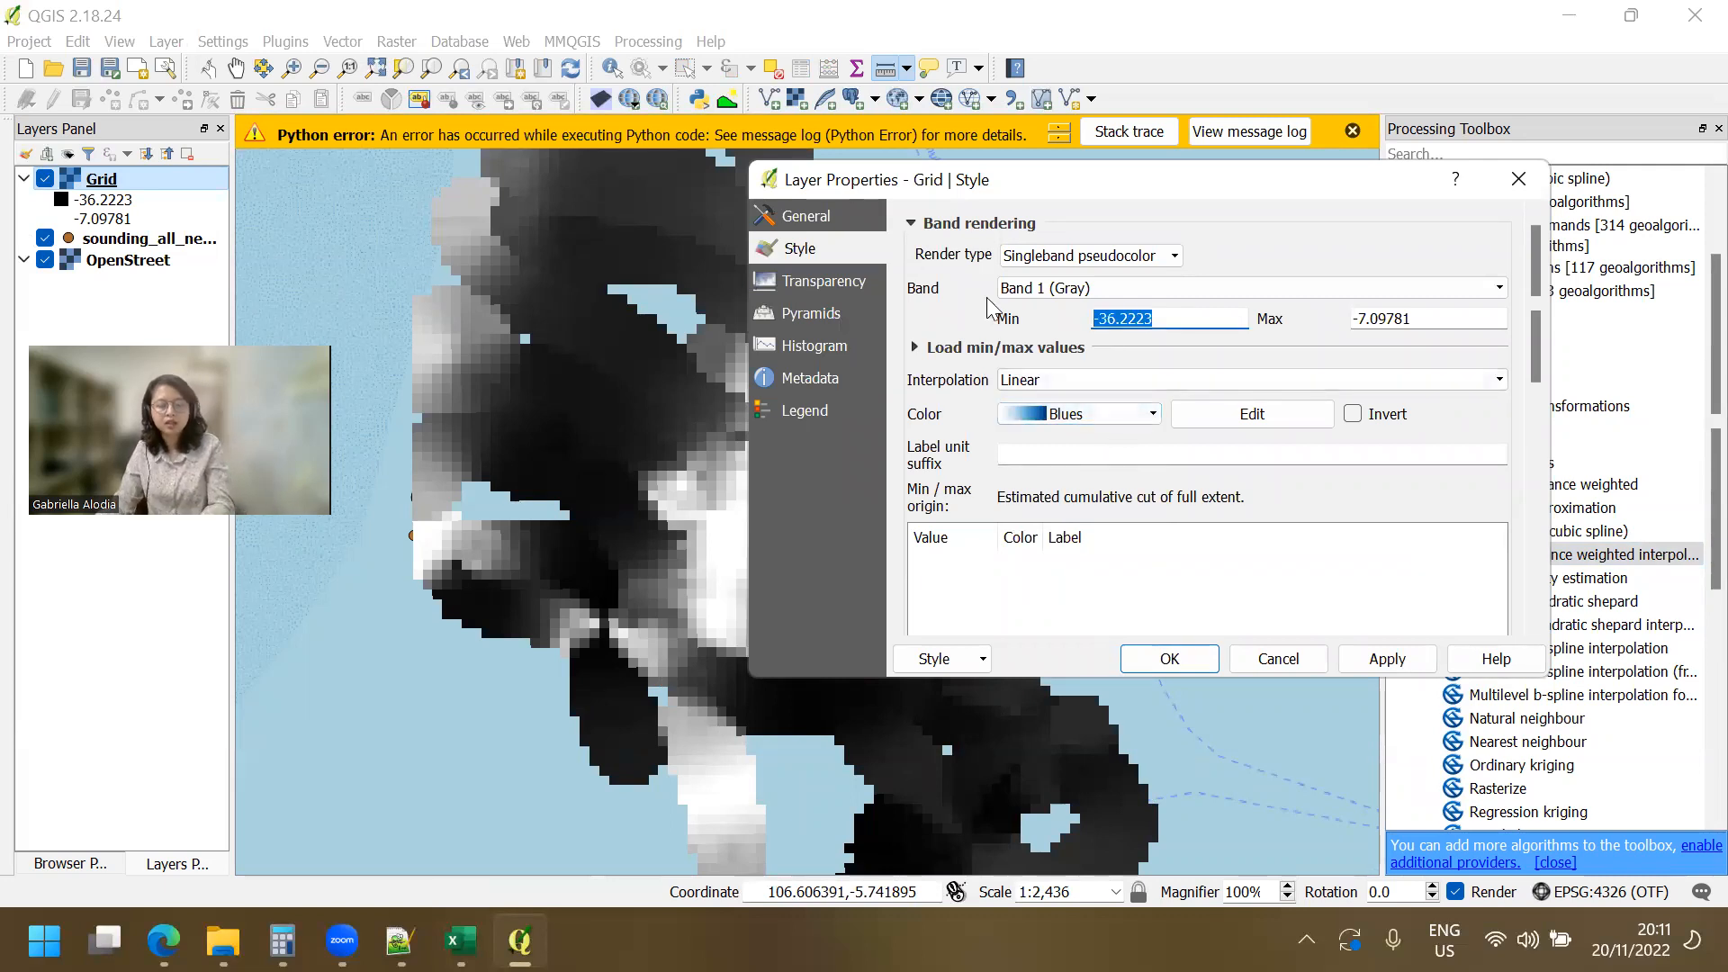
pyautogui.write('-40')
pyautogui.press('Tab')
pyautogui.write('0')
pyautogui.click(1404, 664)
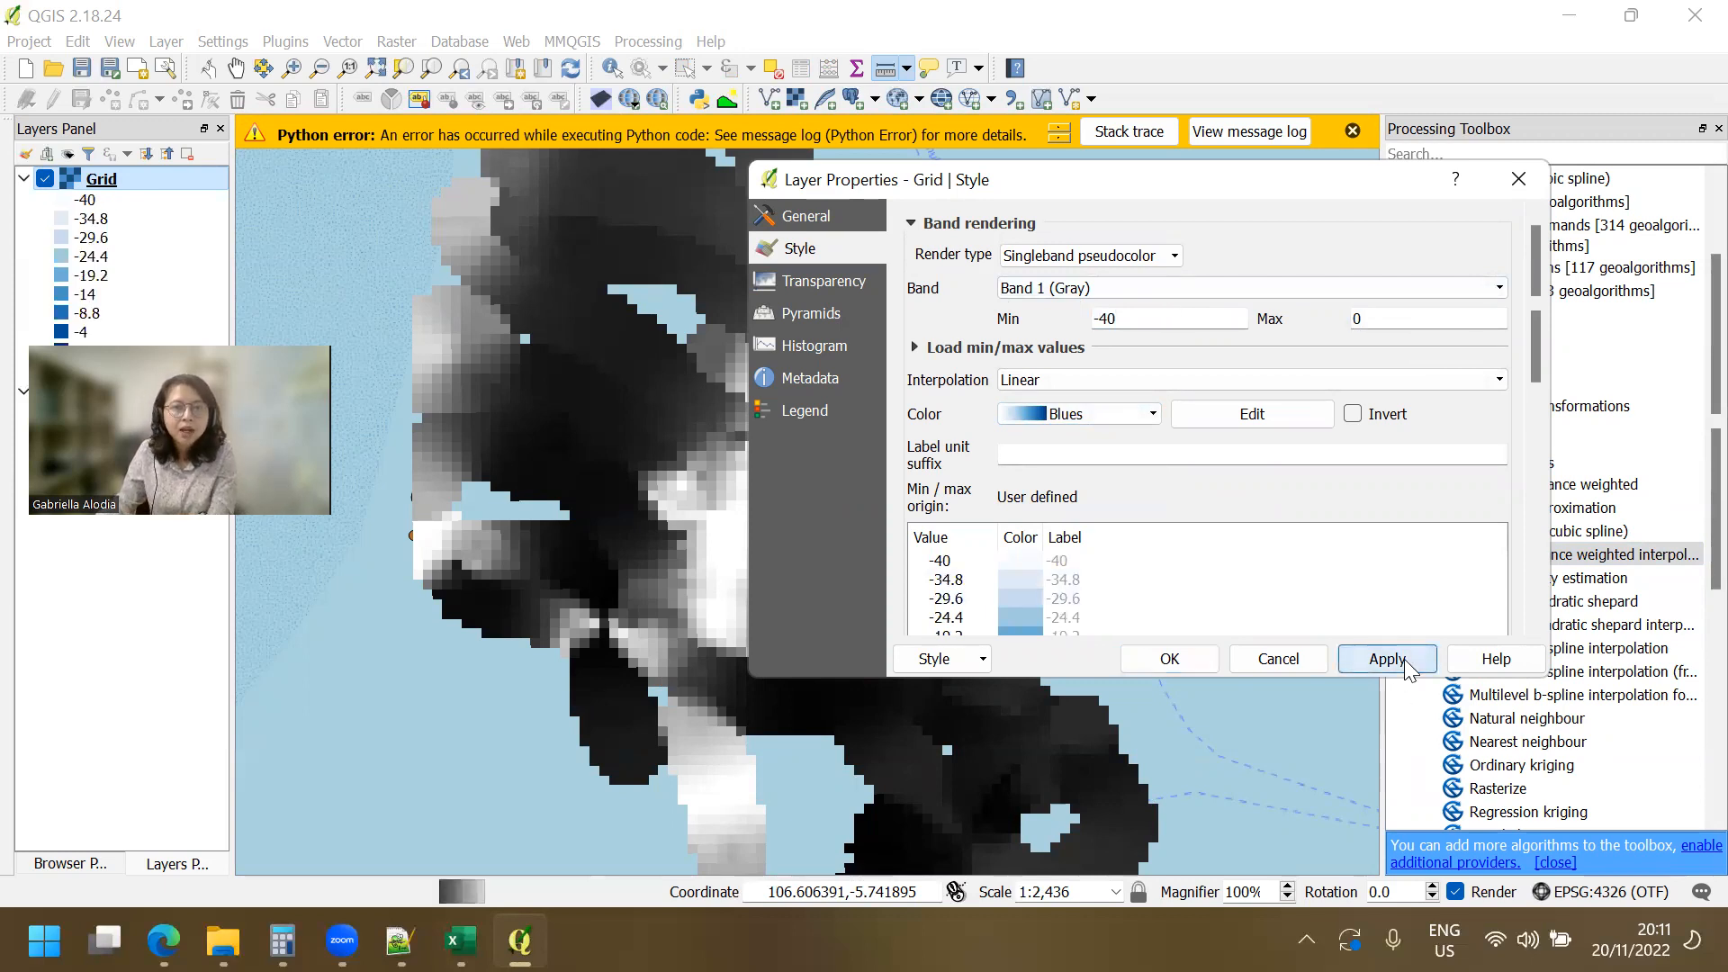
pyautogui.click(1159, 660)
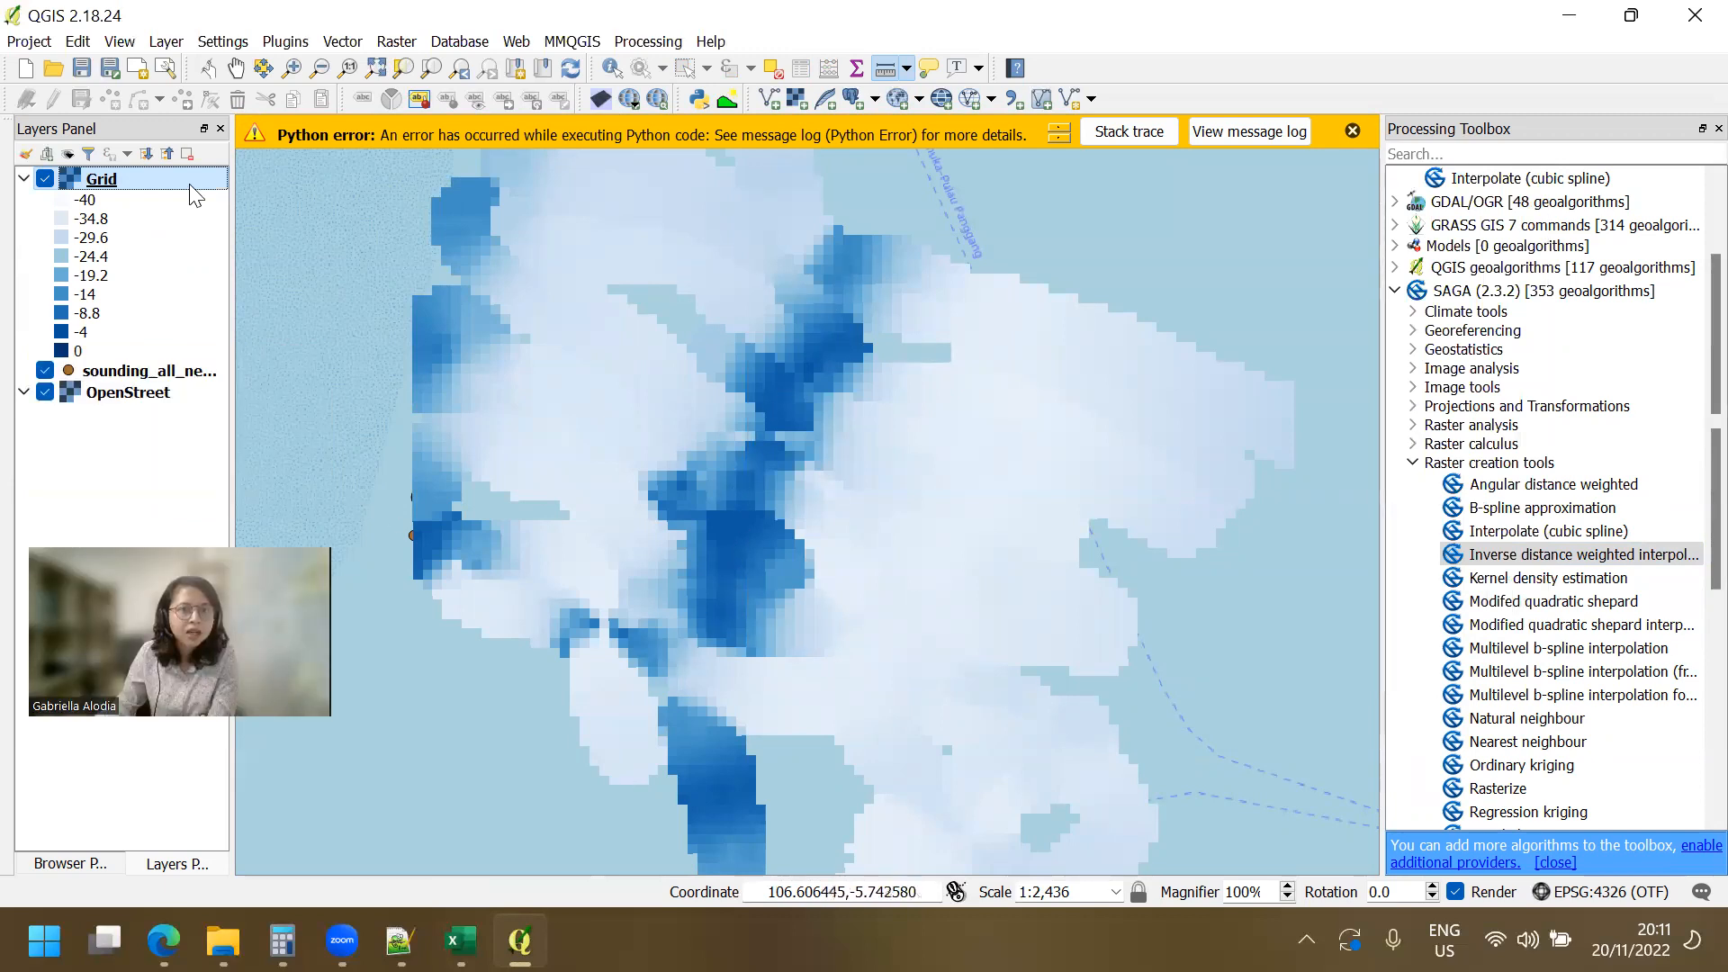
# Invert the Blues color ramp in the Grid layer's style and apply it.
pyautogui.doubleClick(225, 182)
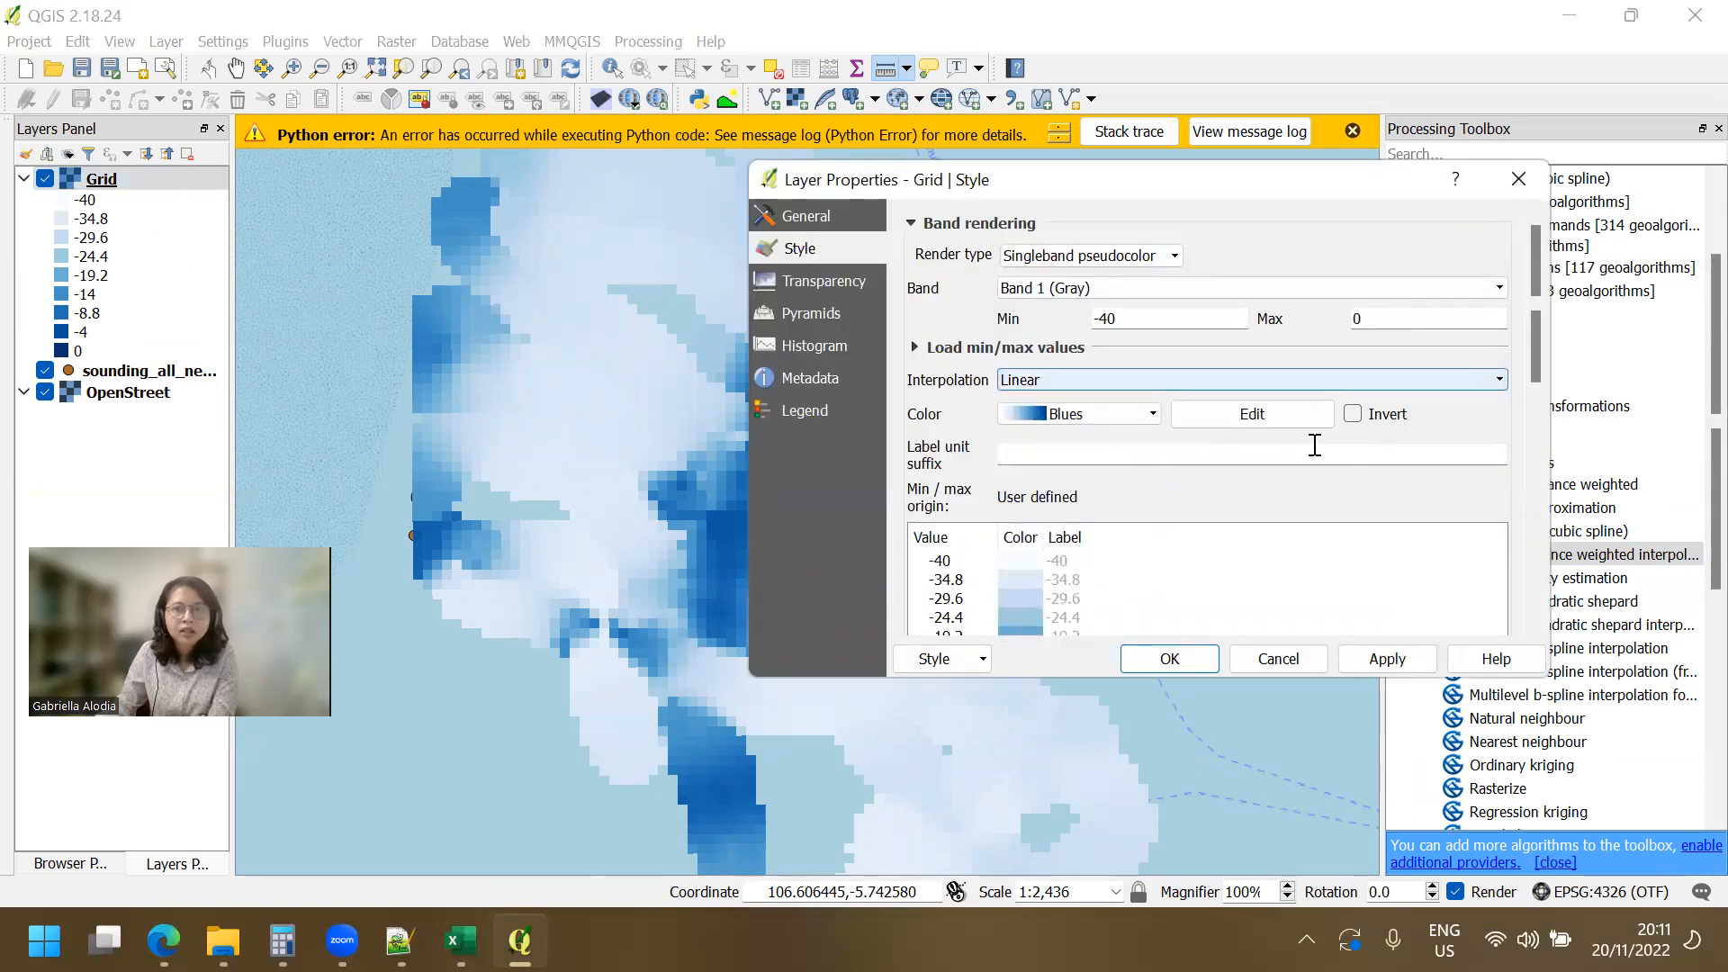
pyautogui.click(1351, 413)
pyautogui.click(1404, 659)
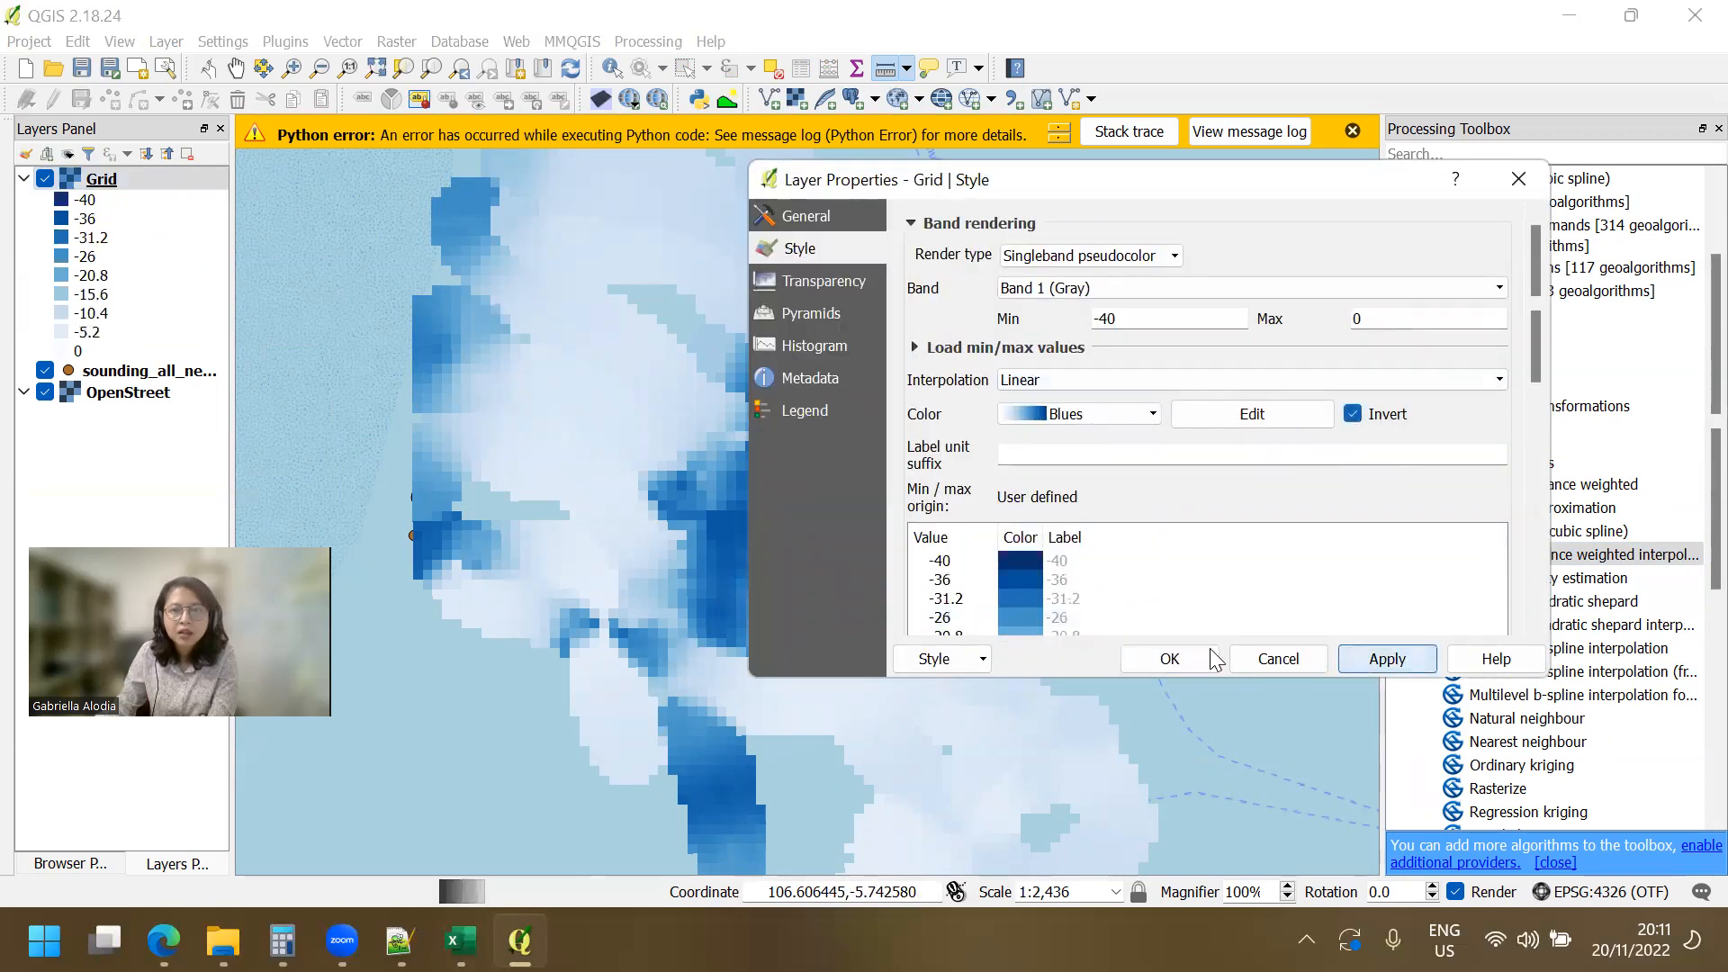
pyautogui.click(1211, 657)
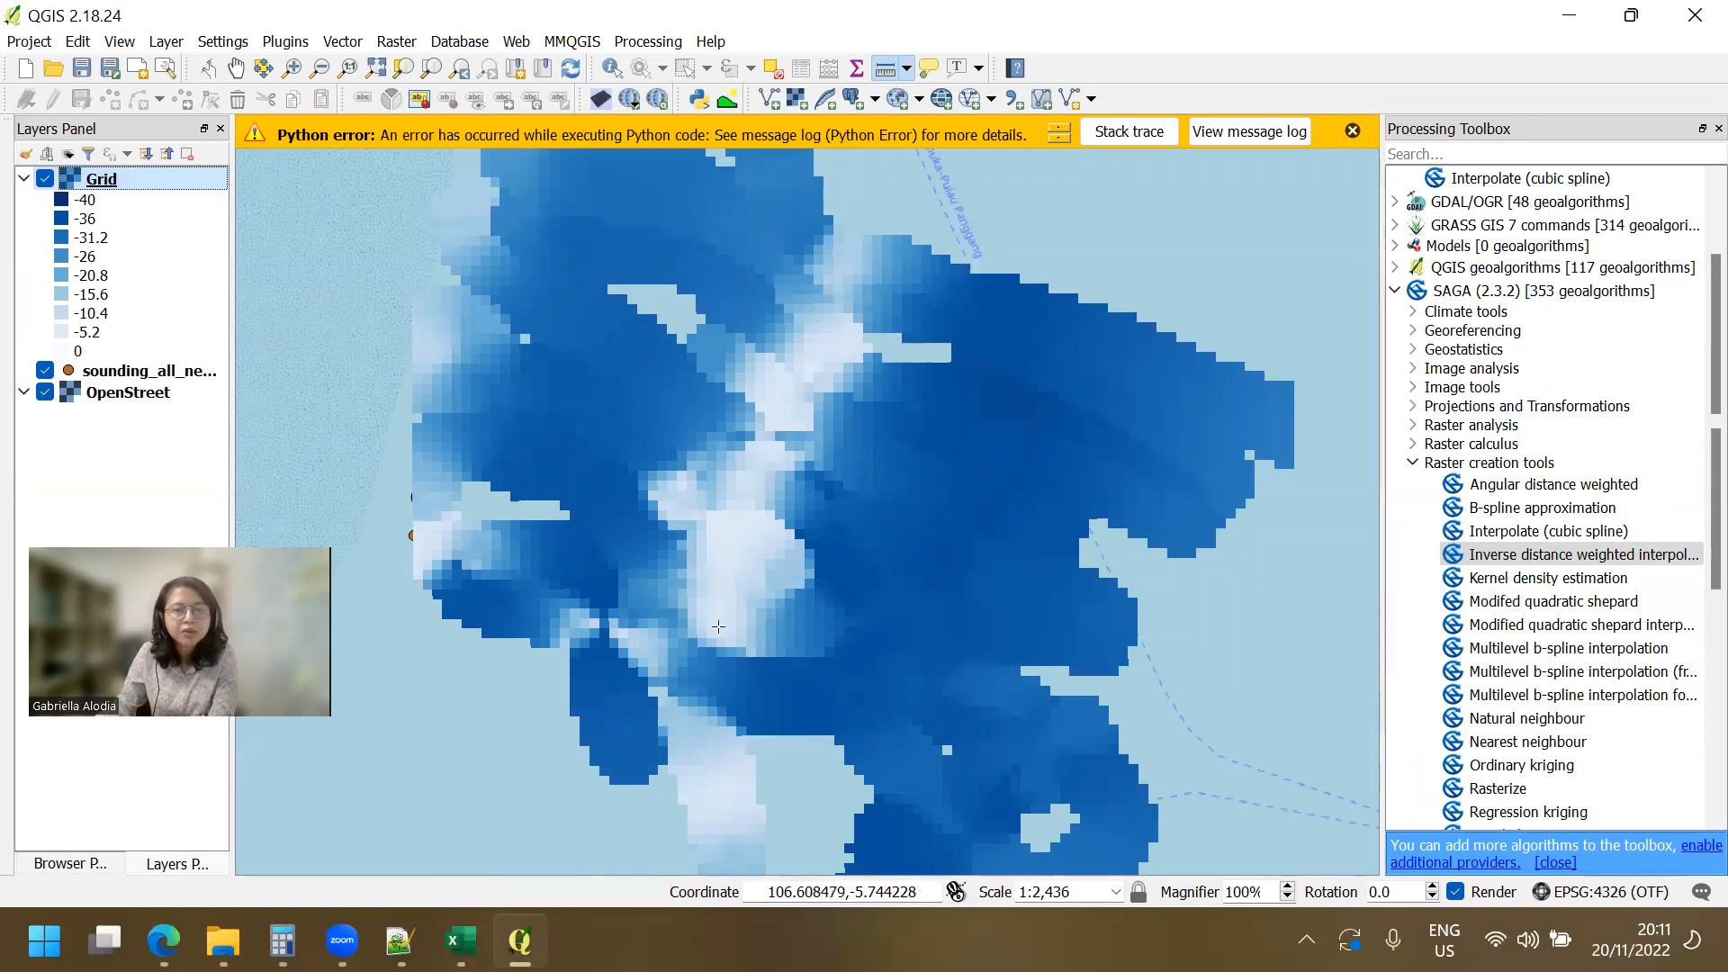
# Move the Grid layer beneath the sounding points, compare them by toggling the points' visibility, and leave the points hidden.
pyautogui.moveTo(119, 177)
pyautogui.mouseDown()
pyautogui.moveTo(121, 320)
pyautogui.moveTo(148, 402)
pyautogui.mouseUp()
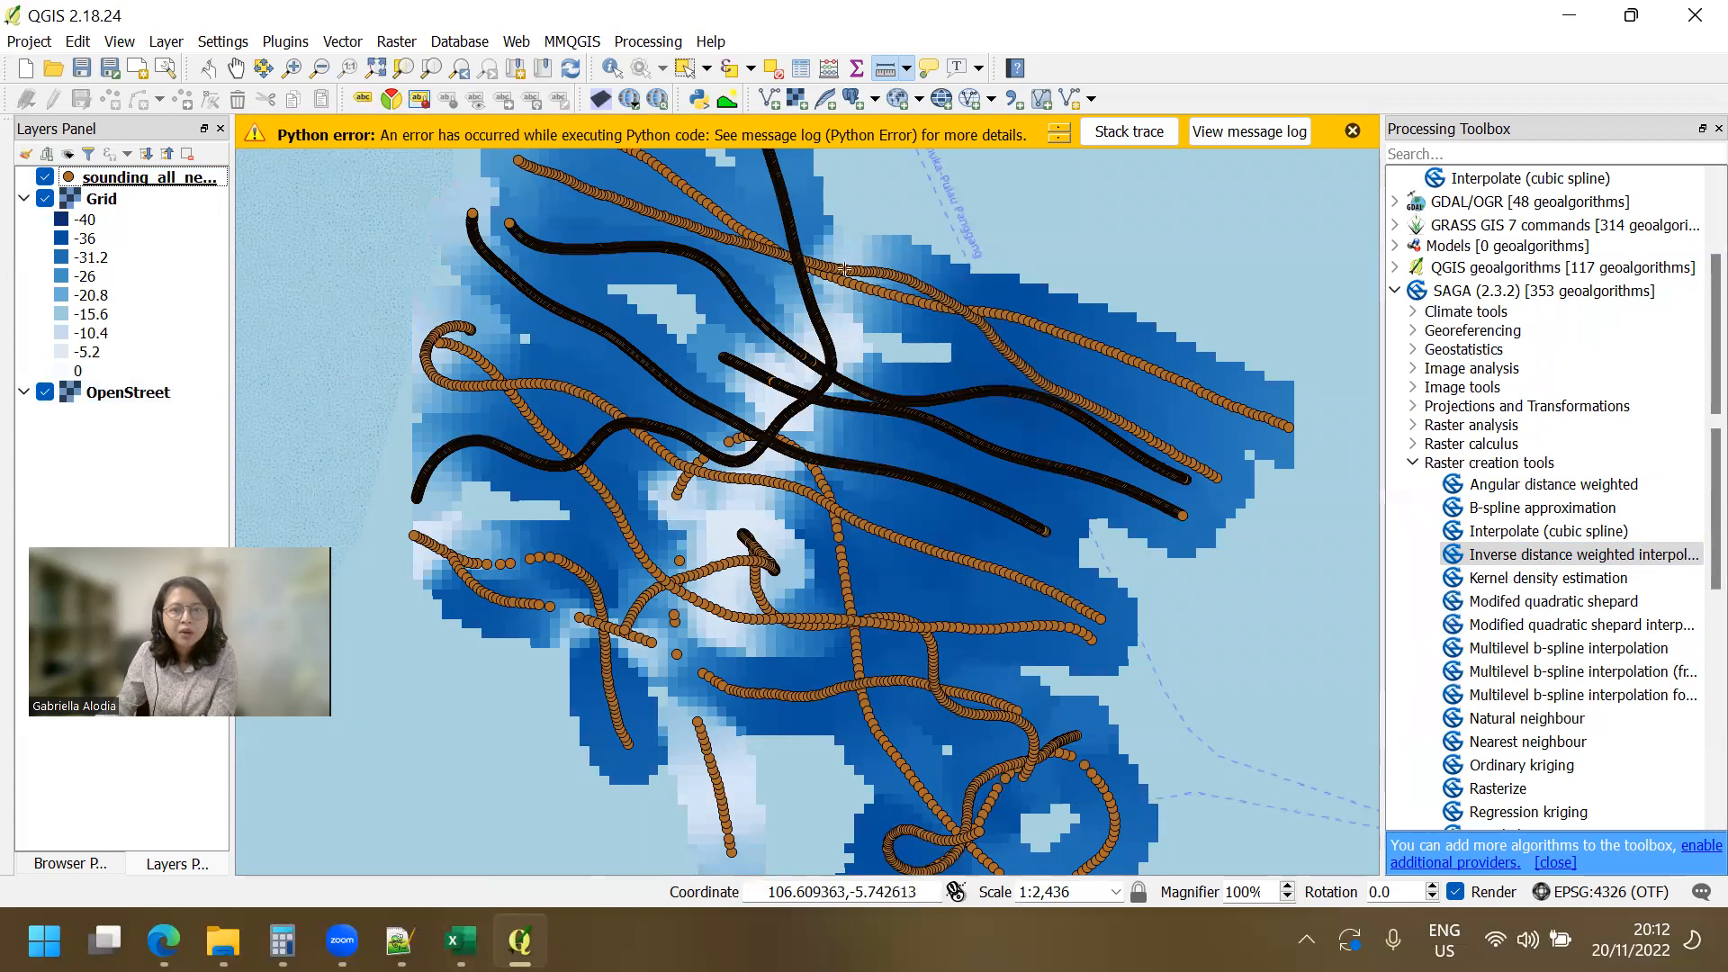
pyautogui.click(45, 178)
pyautogui.click(45, 178)
pyautogui.click(45, 178)
pyautogui.click(45, 178)
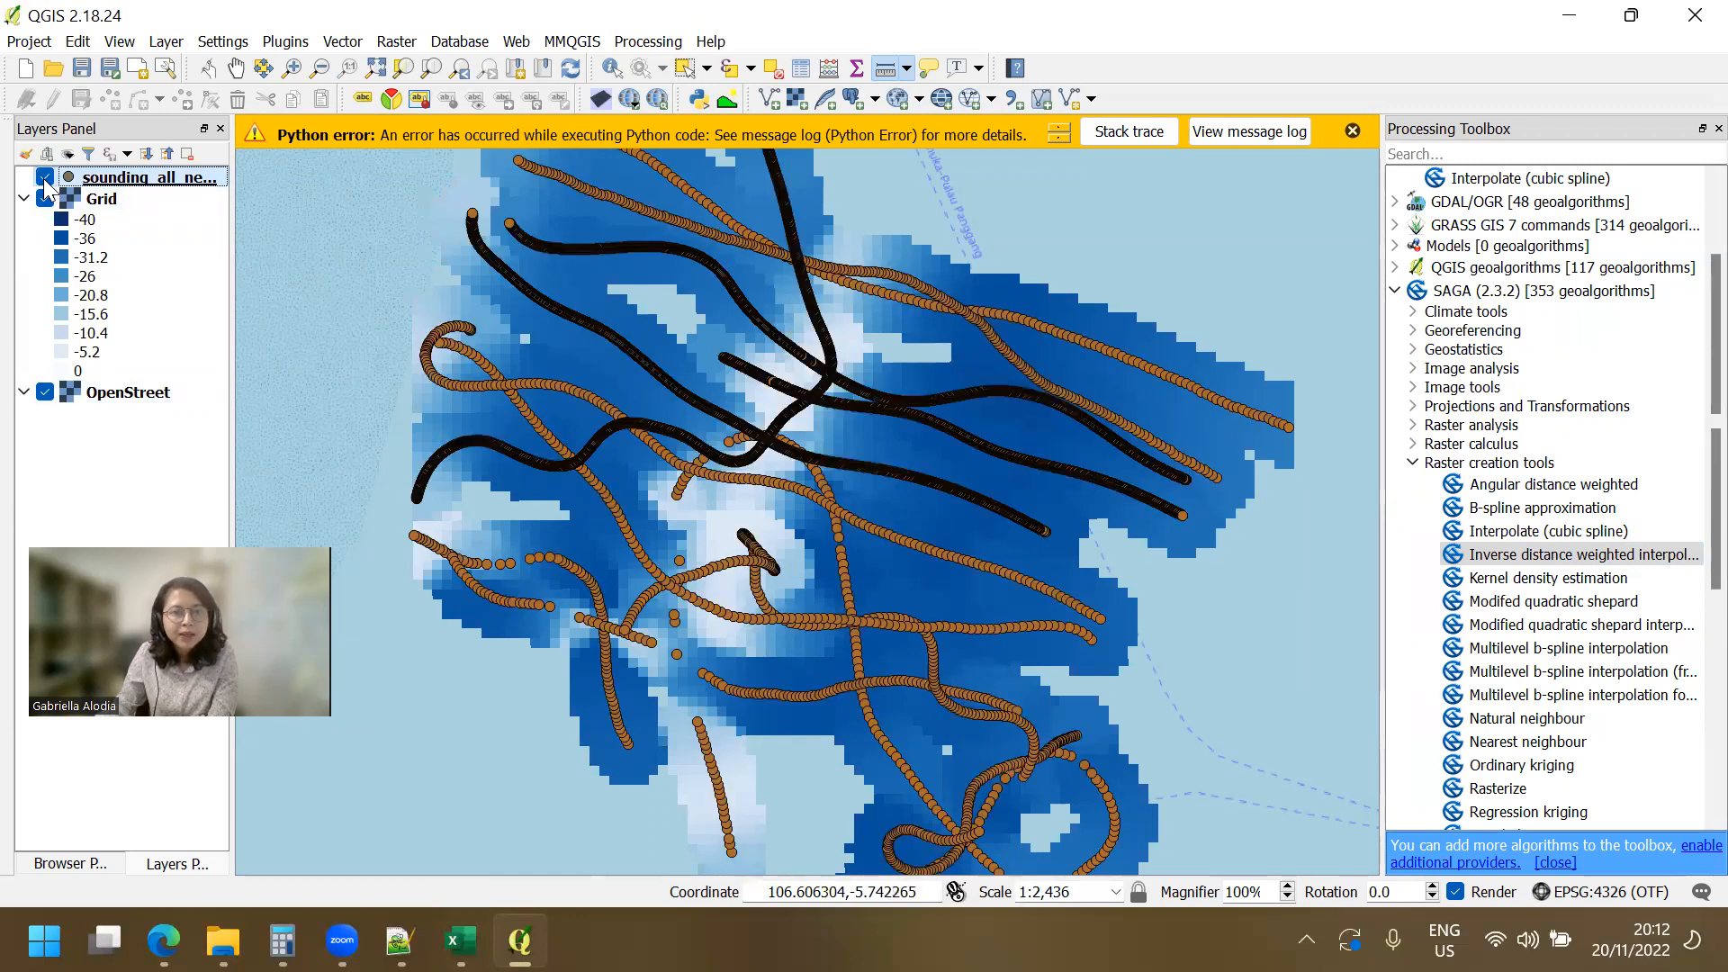
pyautogui.click(45, 179)
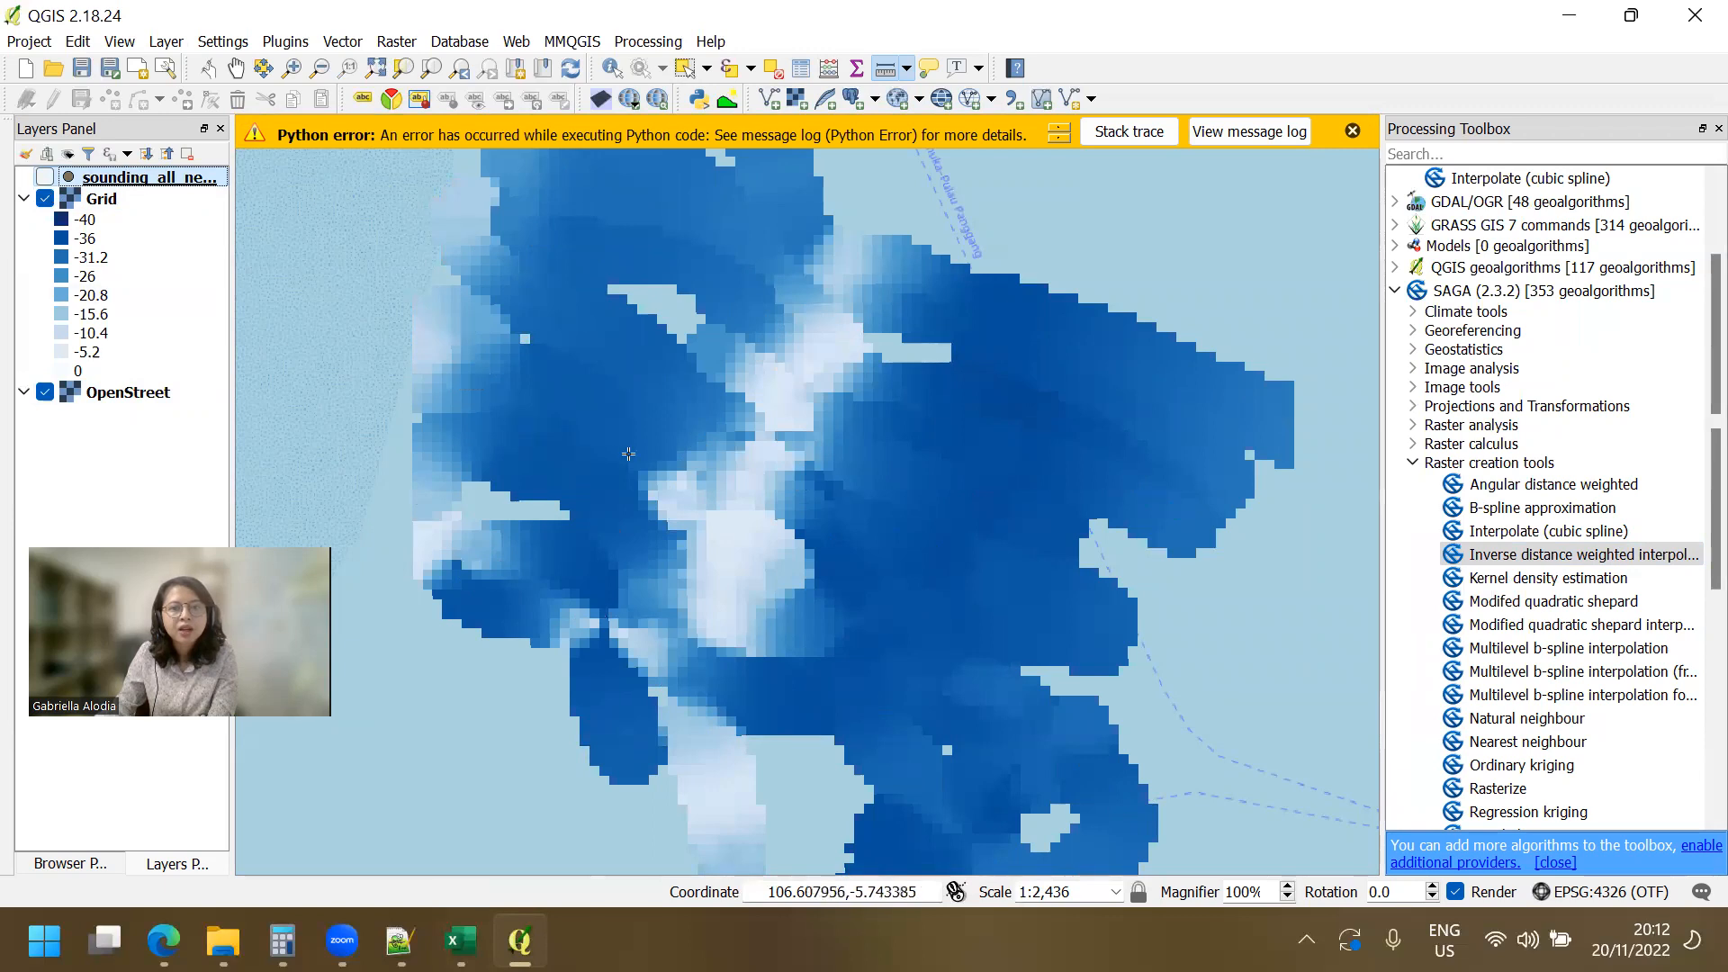
pyautogui.scroll(-1, 827, 462)
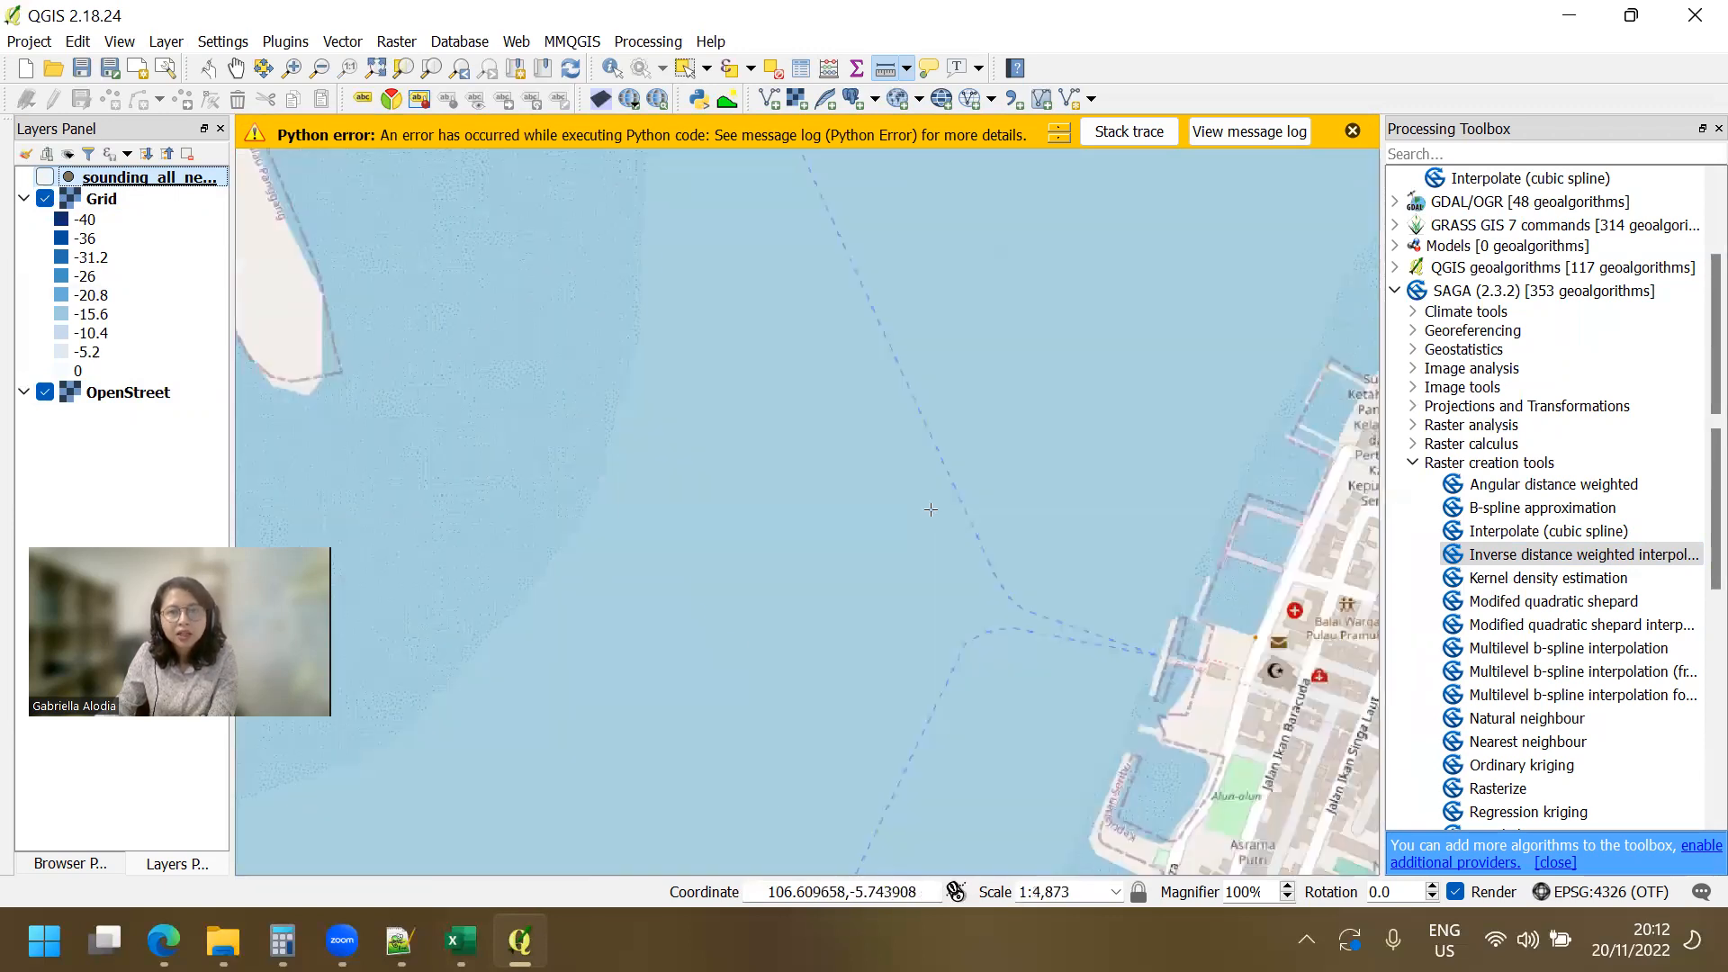
pyautogui.moveTo(914, 435); pyautogui.dragTo(792, 454)
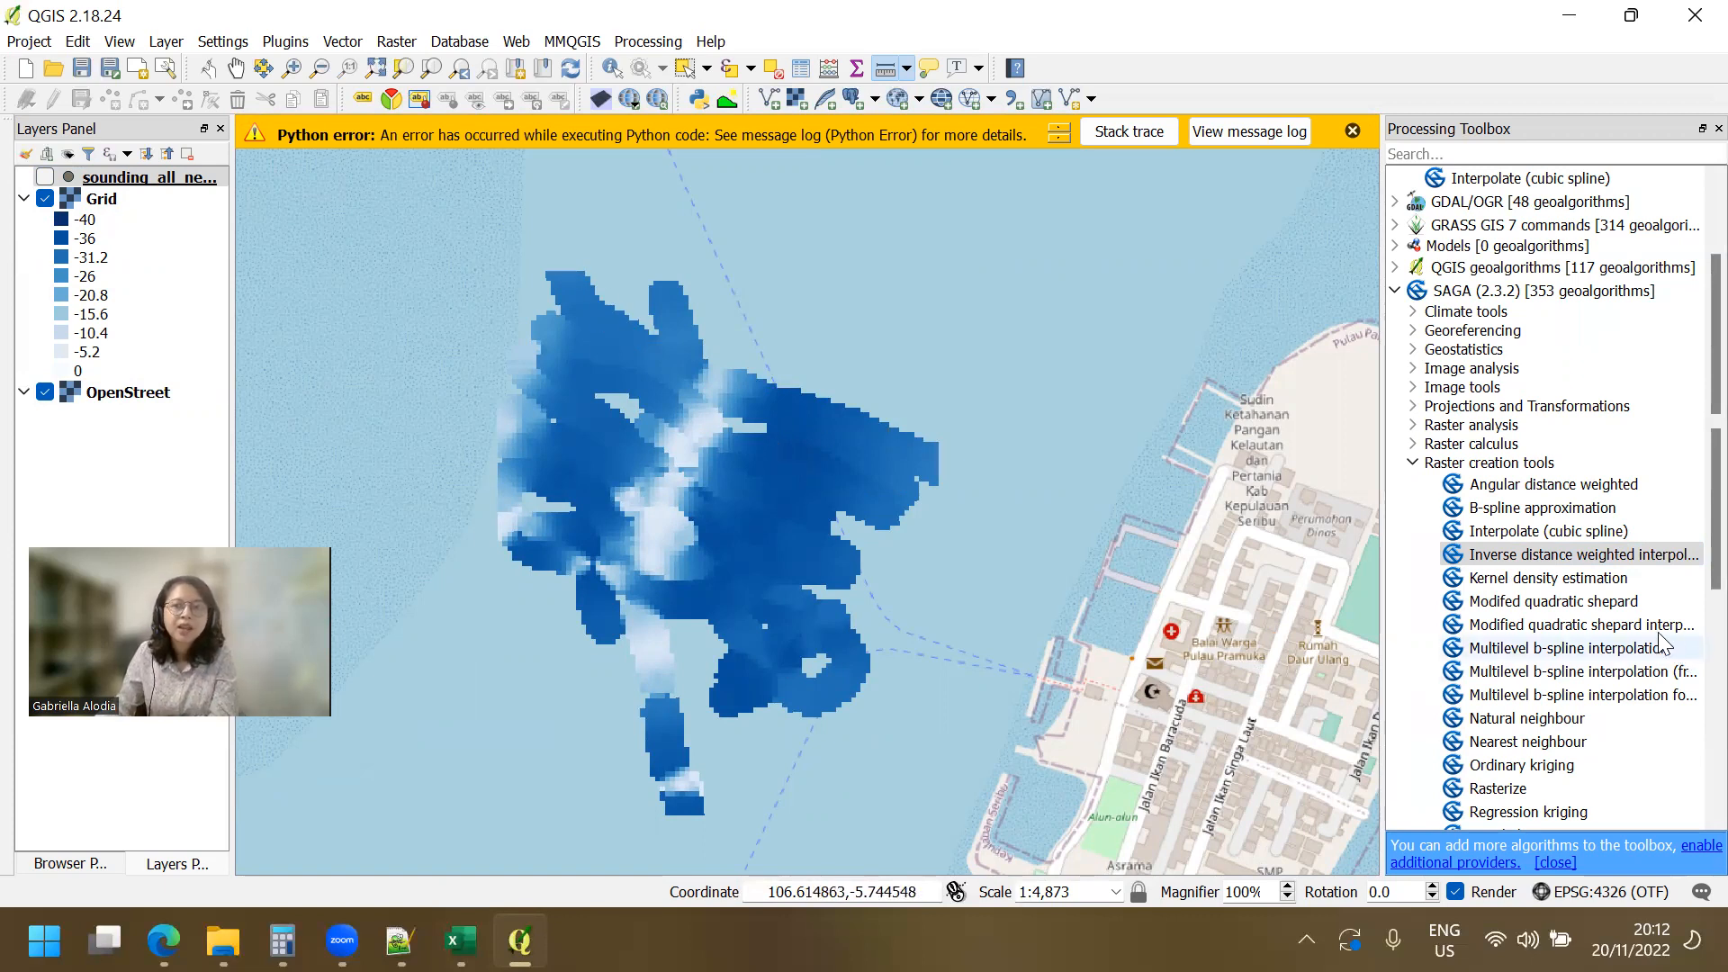
# Set up SAGA's multilevel b-spline interpolation for the sounding points with attribute field_3 and a cellsize of 5.
pyautogui.click(1573, 655)
pyautogui.doubleClick(1581, 657)
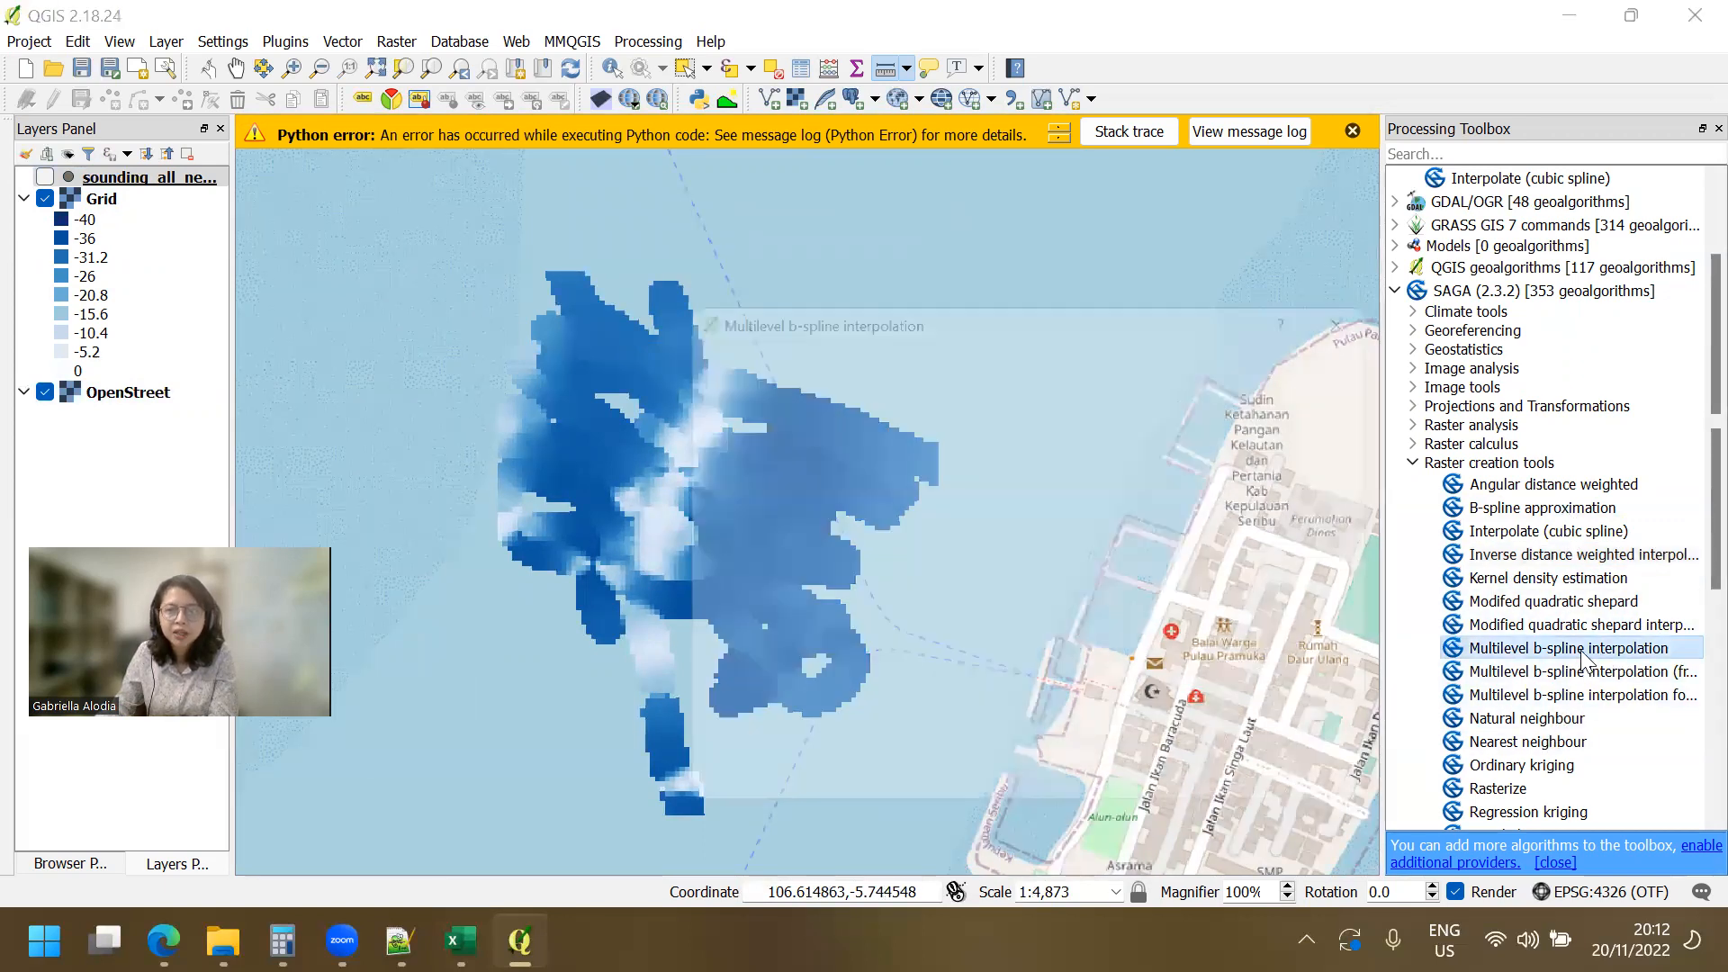
pyautogui.click(849, 475)
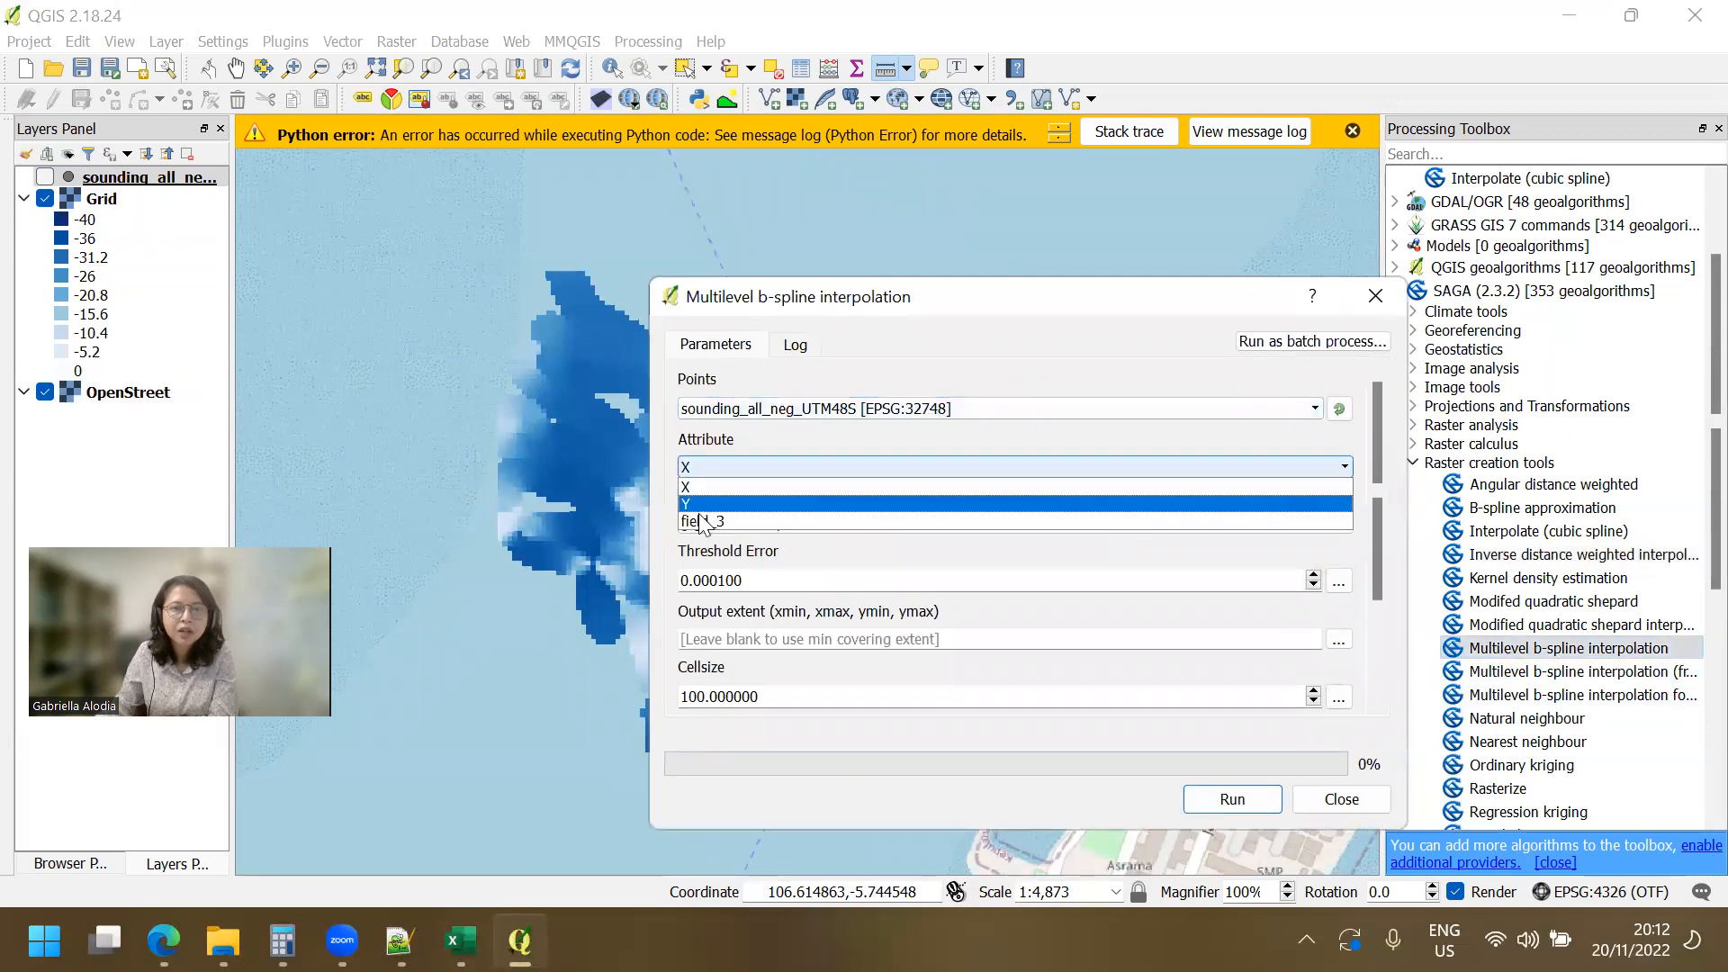
pyautogui.click(990, 513)
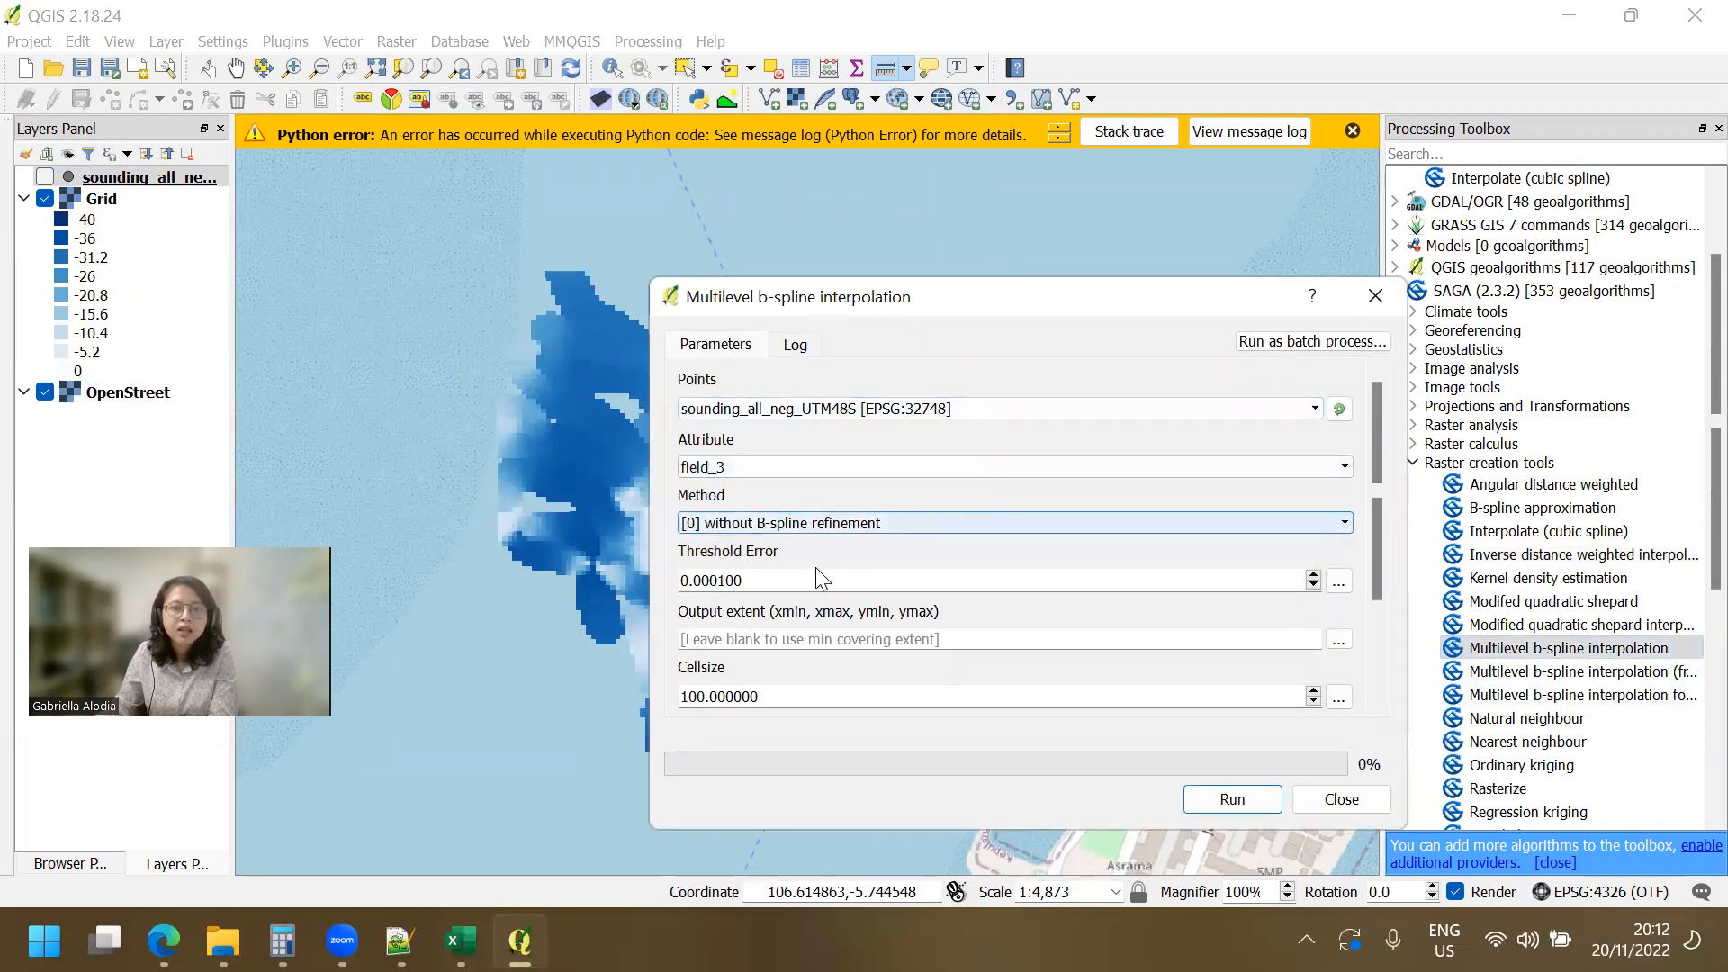
pyautogui.doubleClick(830, 692)
pyautogui.write('5')
# Set the multilevel b-spline output grid to grid_multilevel_bspline.tif in the tugas_eks folder and run the interpolation.
pyautogui.moveTo(1378, 520); pyautogui.dragTo(1382, 689)
pyautogui.click(1339, 664)
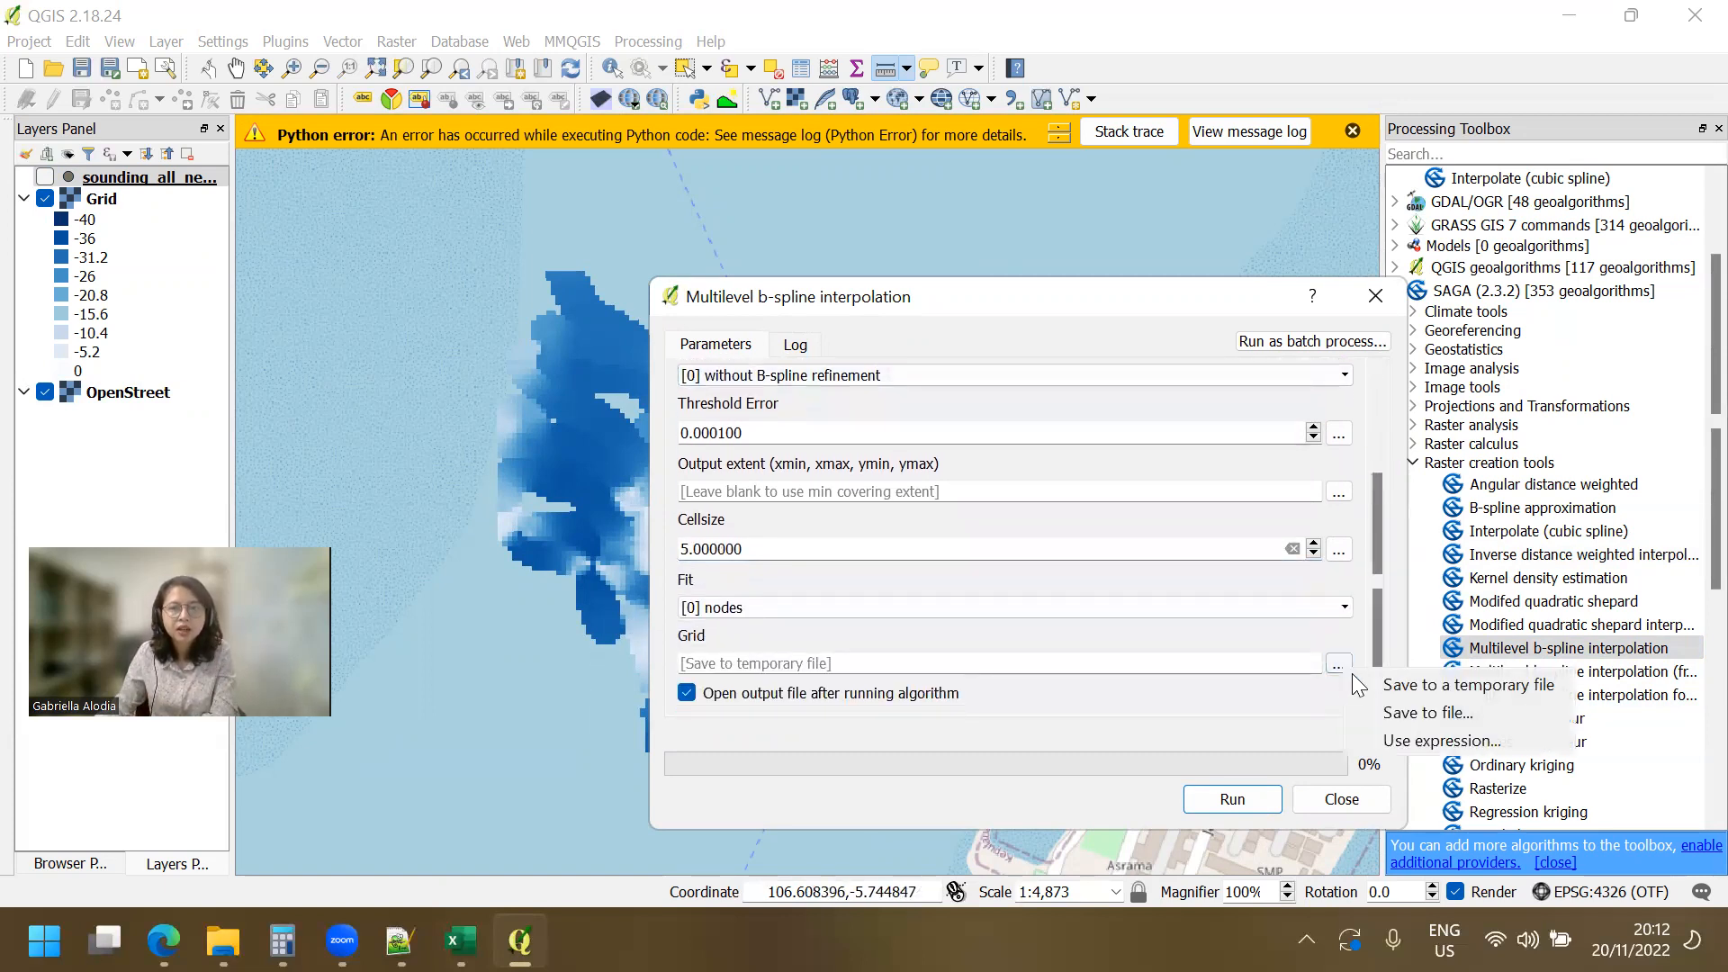
pyautogui.click(1415, 715)
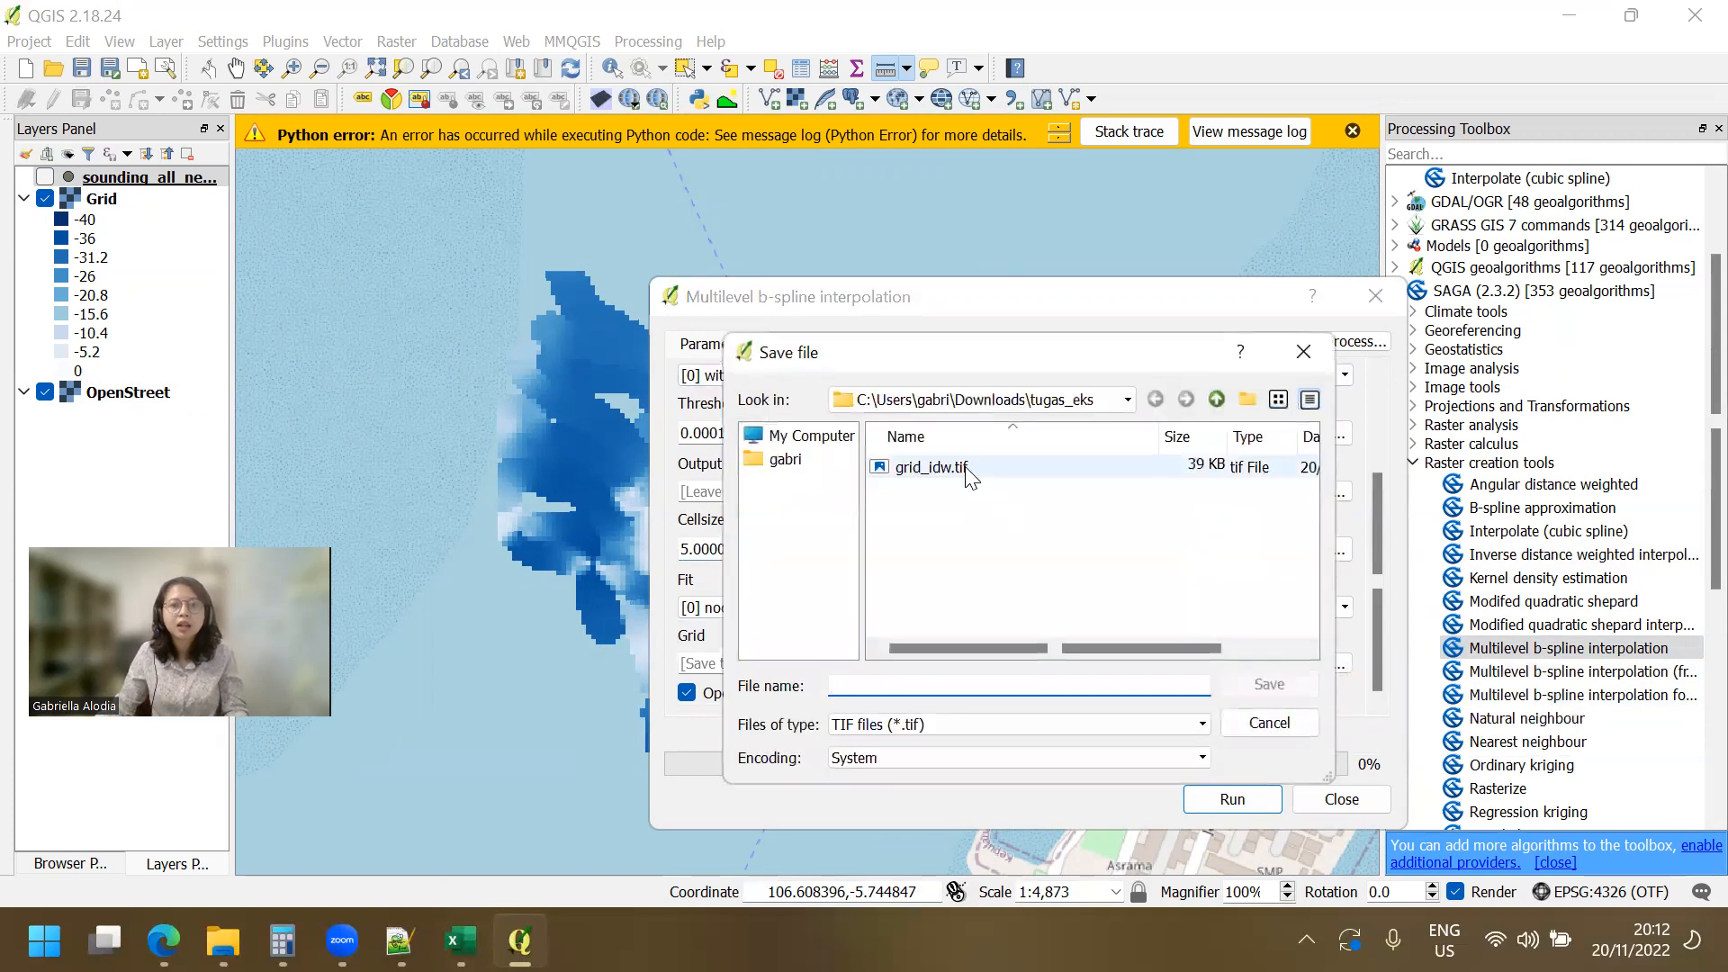
pyautogui.write('grid_multilevel_bspline')
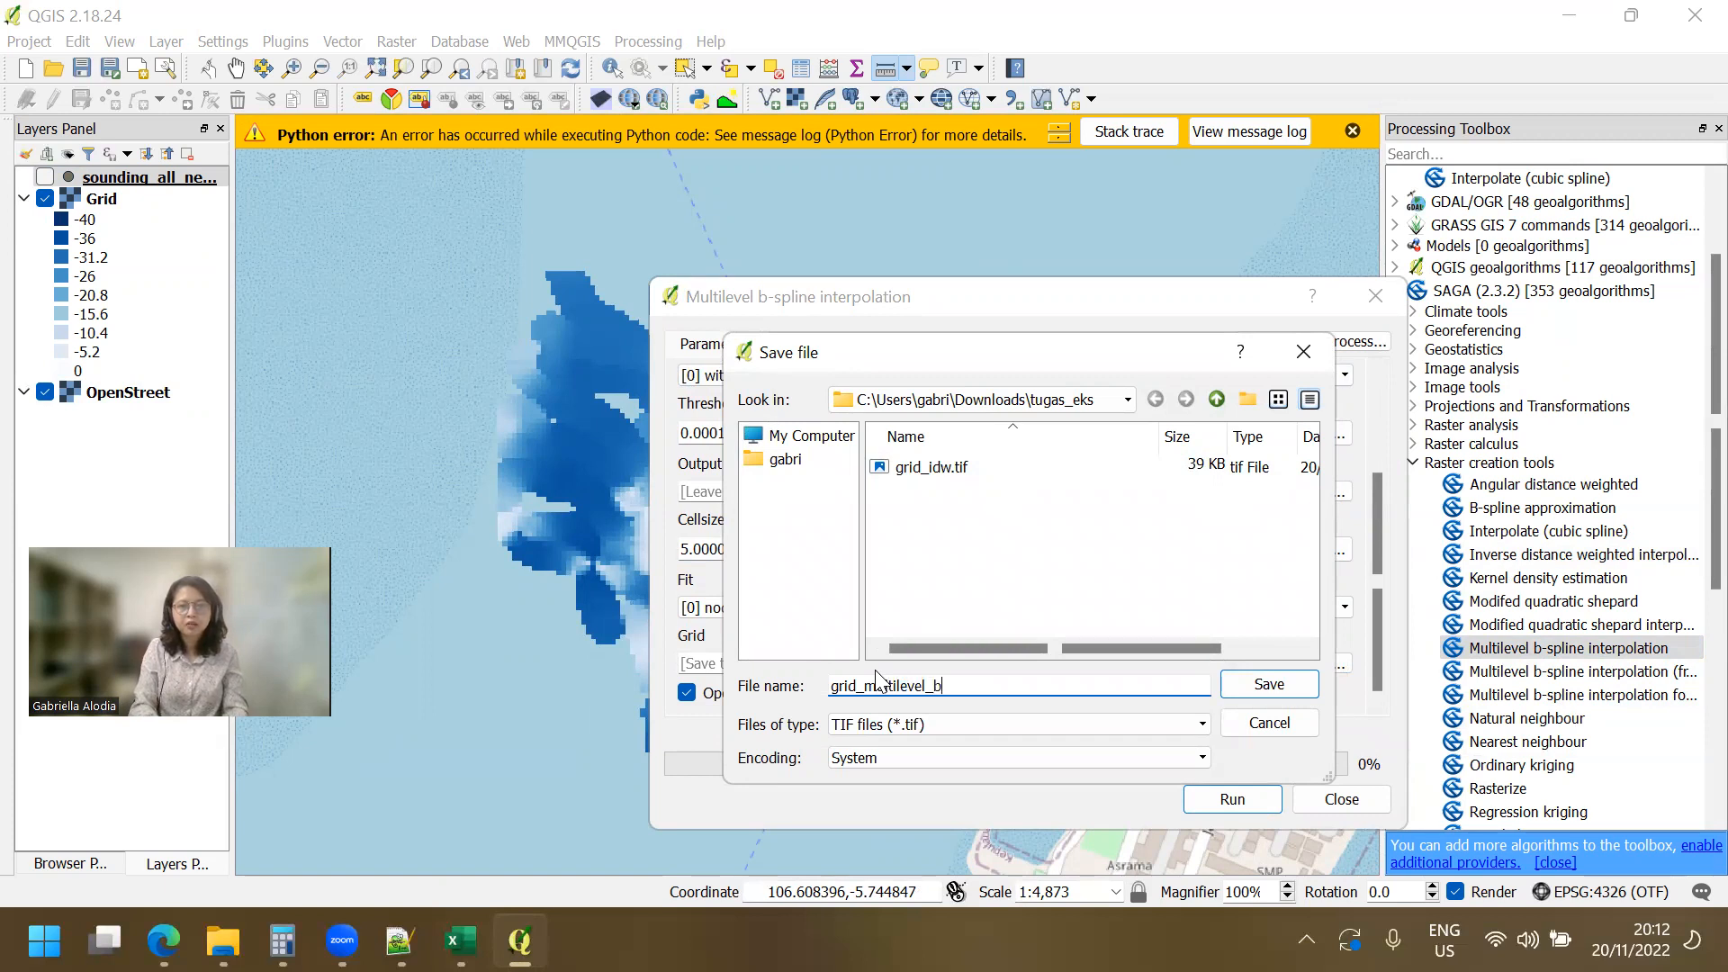
pyautogui.click(1290, 683)
pyautogui.click(1233, 798)
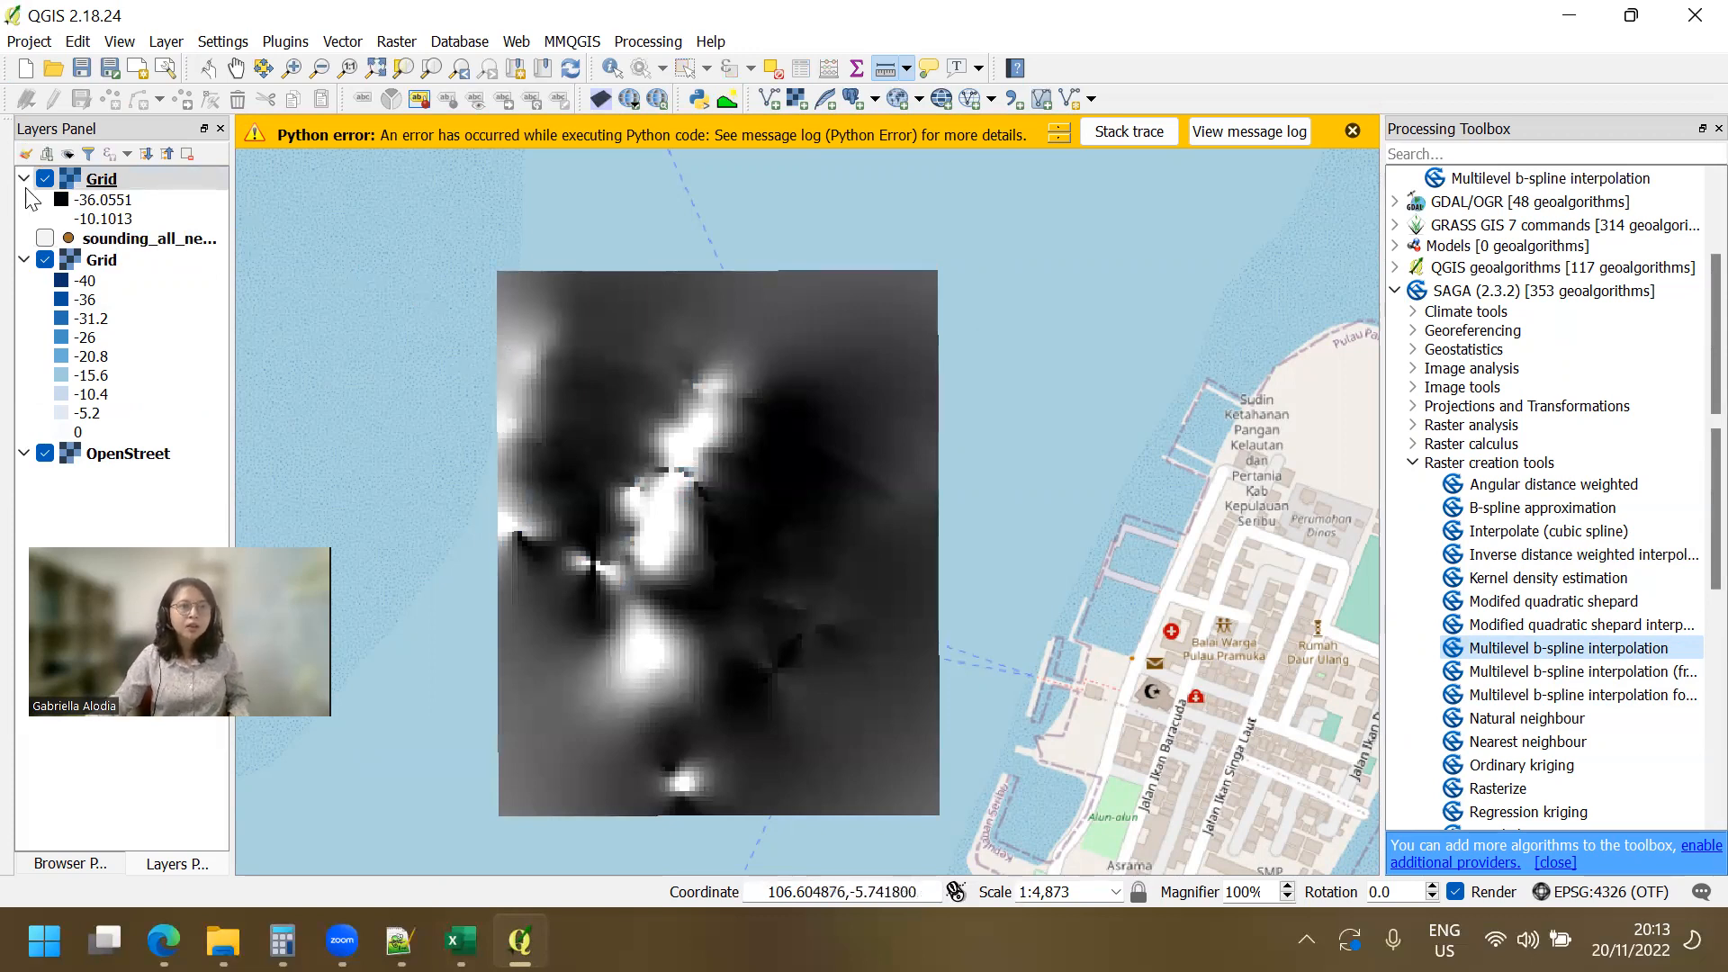
# Compare the sounding points with the older grid by showing the points while the new b-spline grid is hidden, and restore the b-spline grid.
pyautogui.click(44, 178)
pyautogui.click(44, 237)
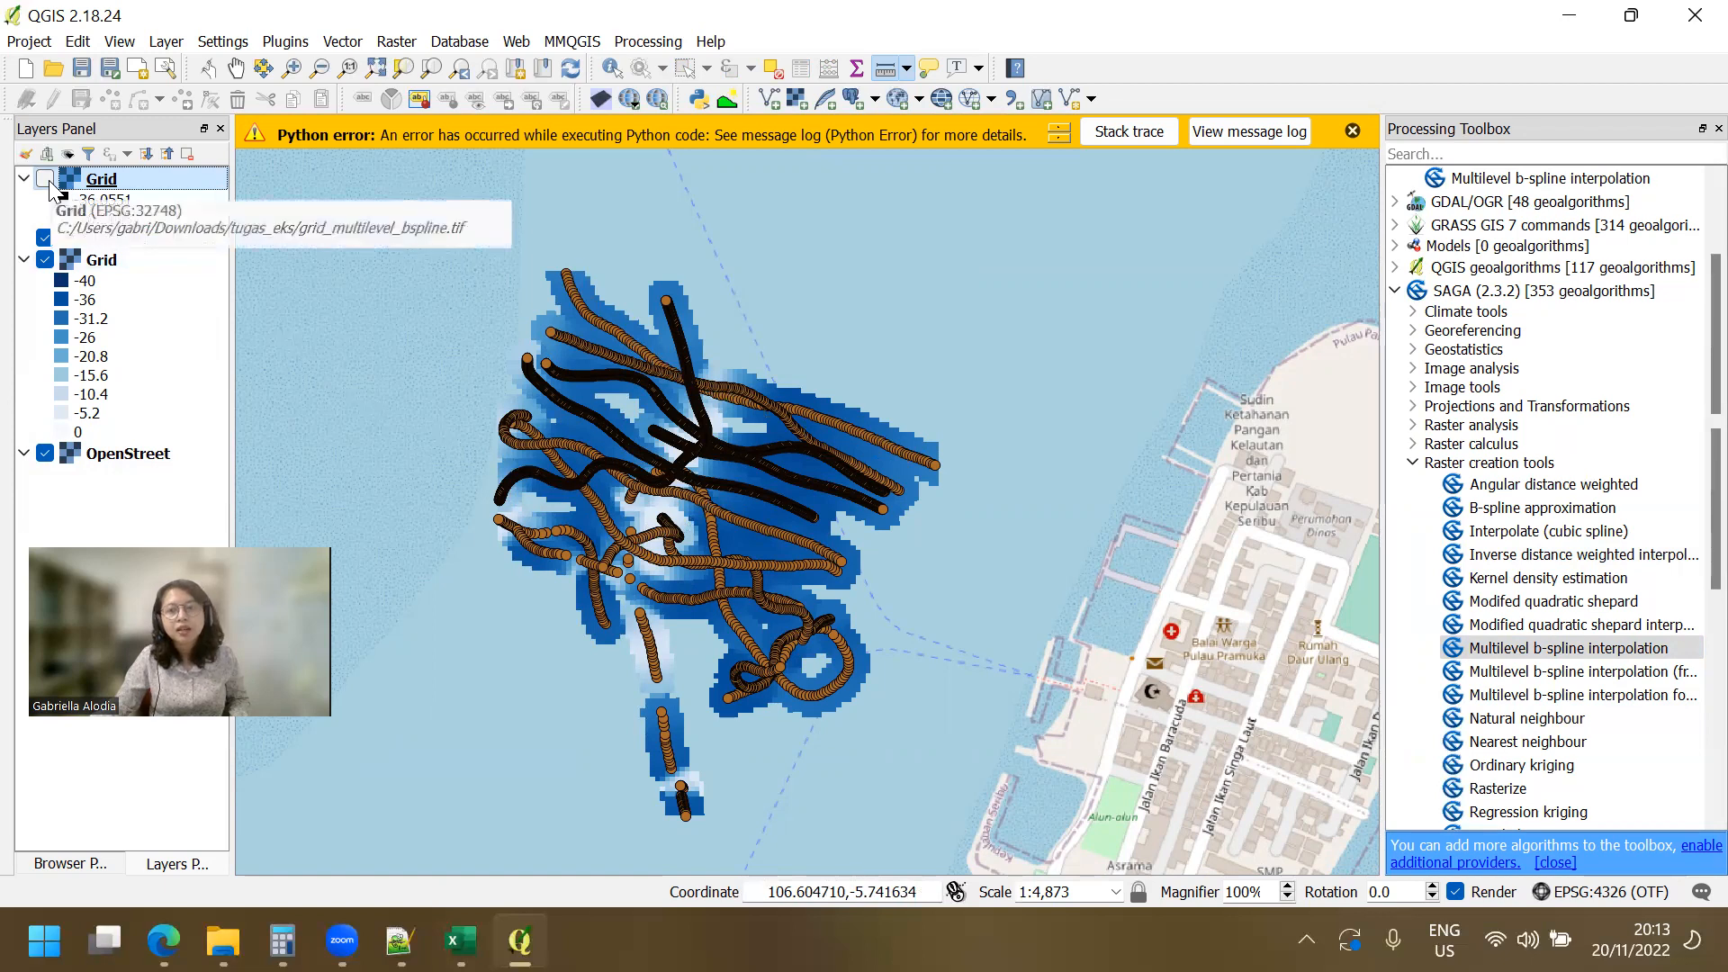
pyautogui.click(45, 179)
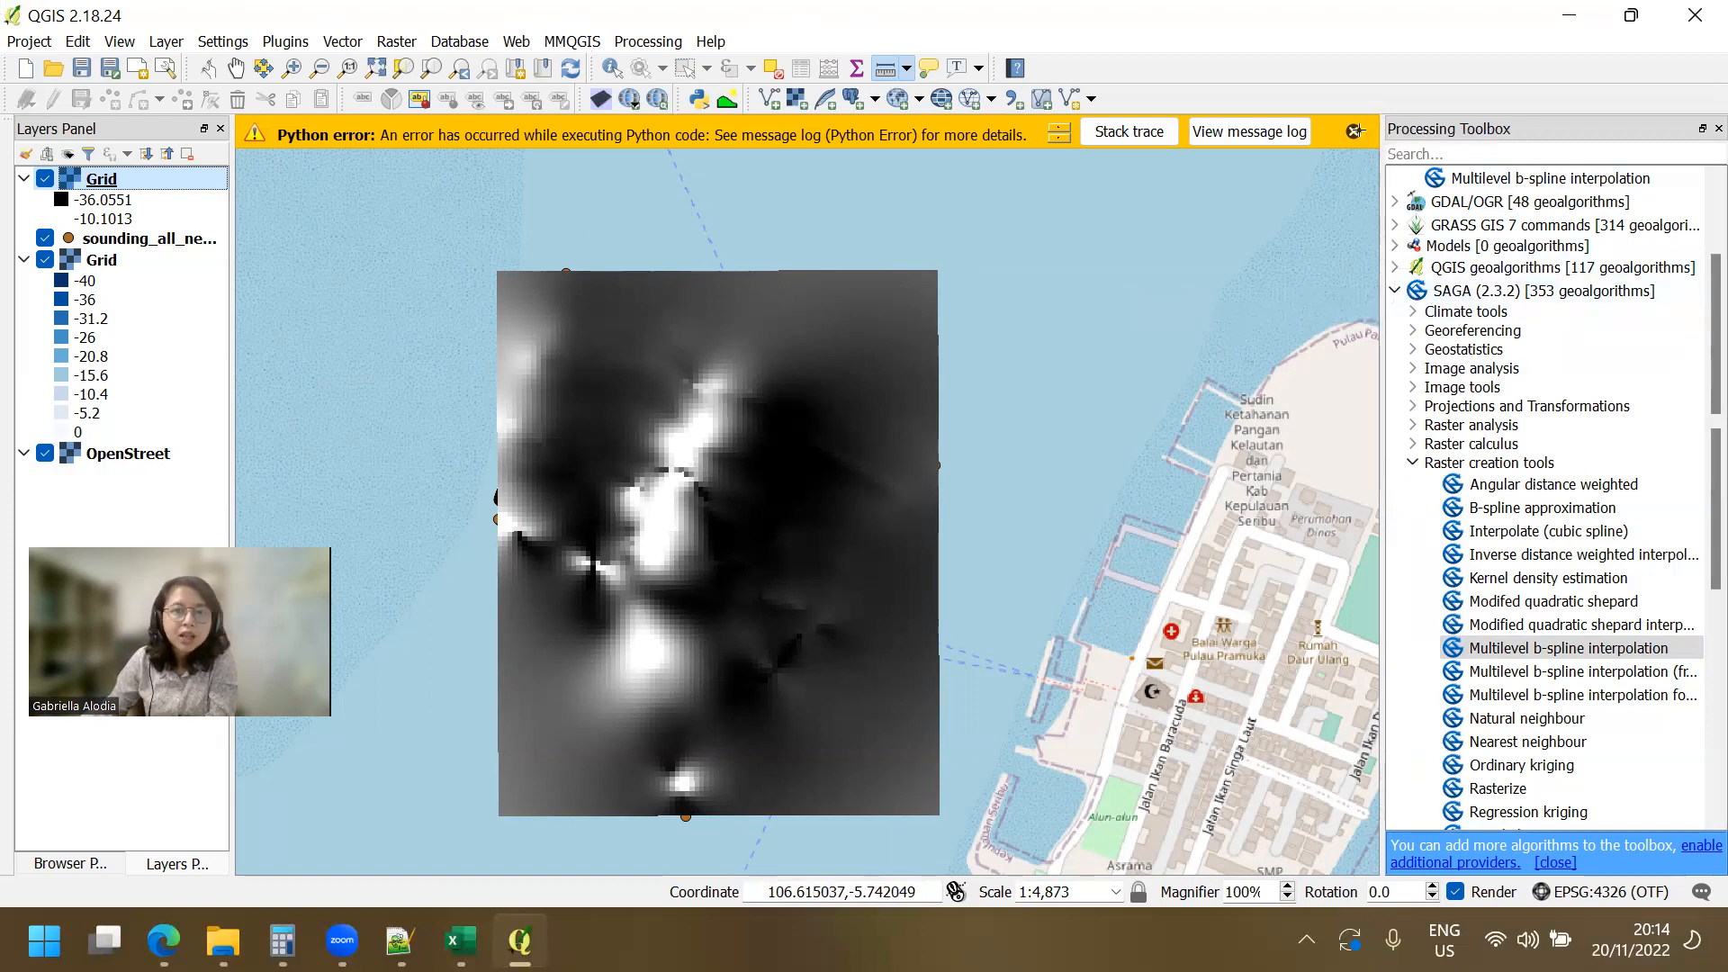
# Dismiss the Python error message and copy the inverse distance weighted grid's blue style onto the new b-spline grid.
pyautogui.click(1354, 131)
pyautogui.click(133, 265)
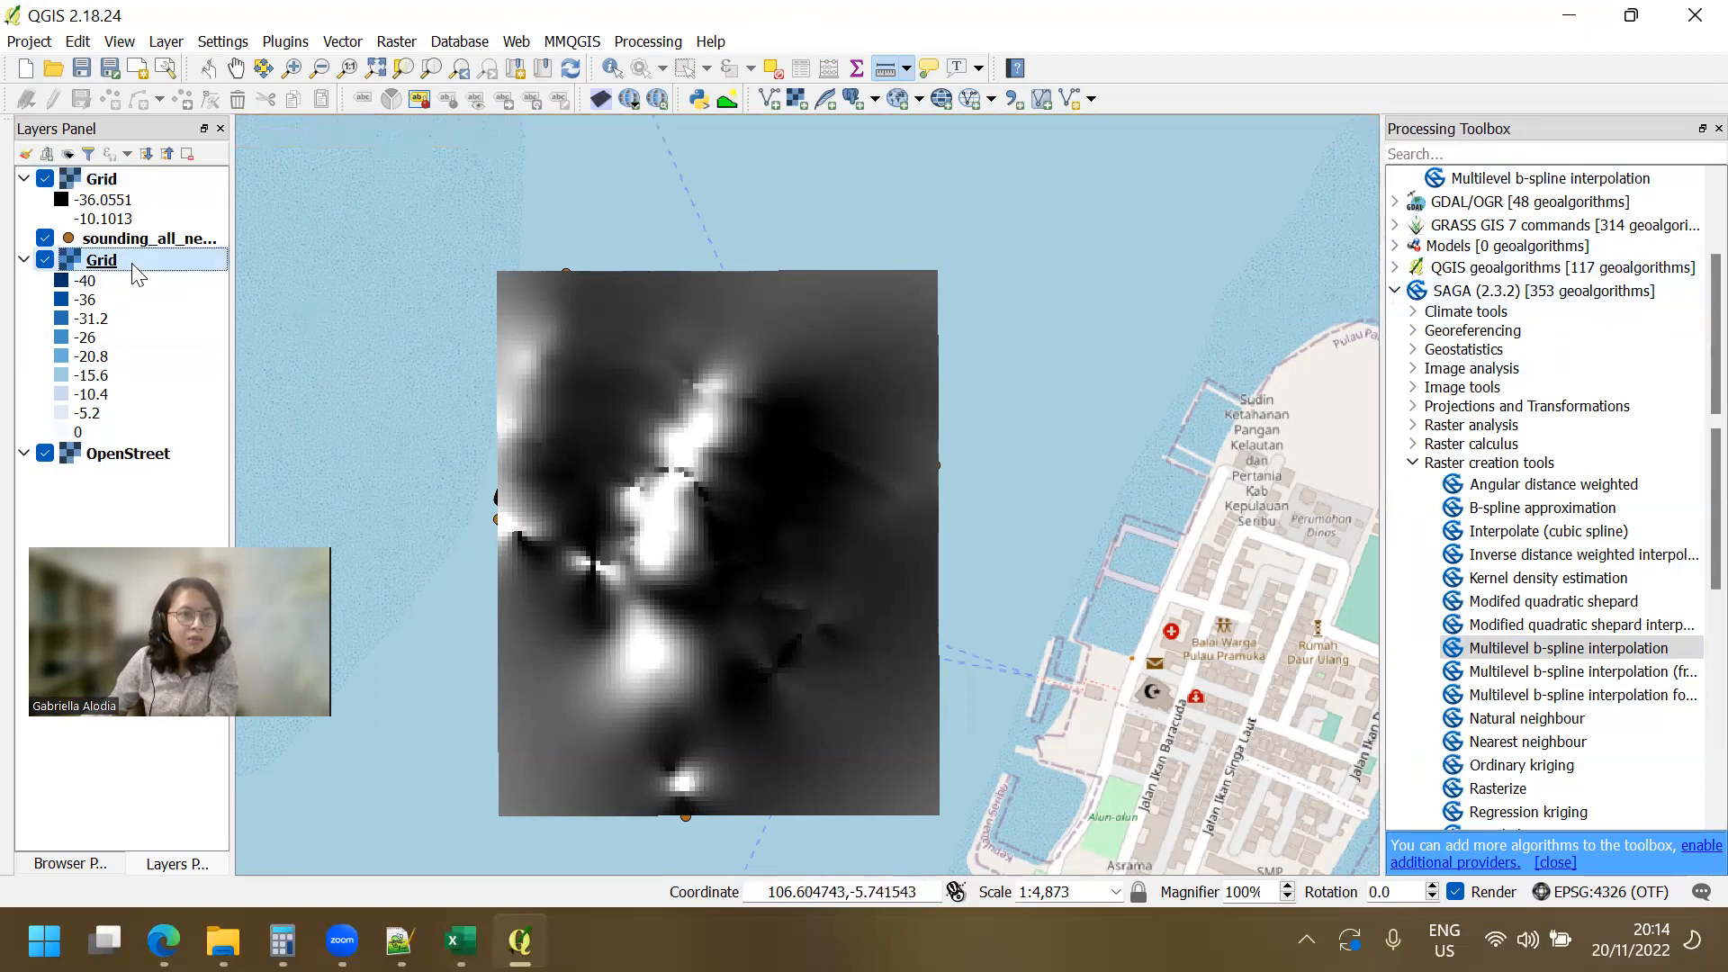
pyautogui.rightClick(131, 263)
pyautogui.moveTo(428, 447)
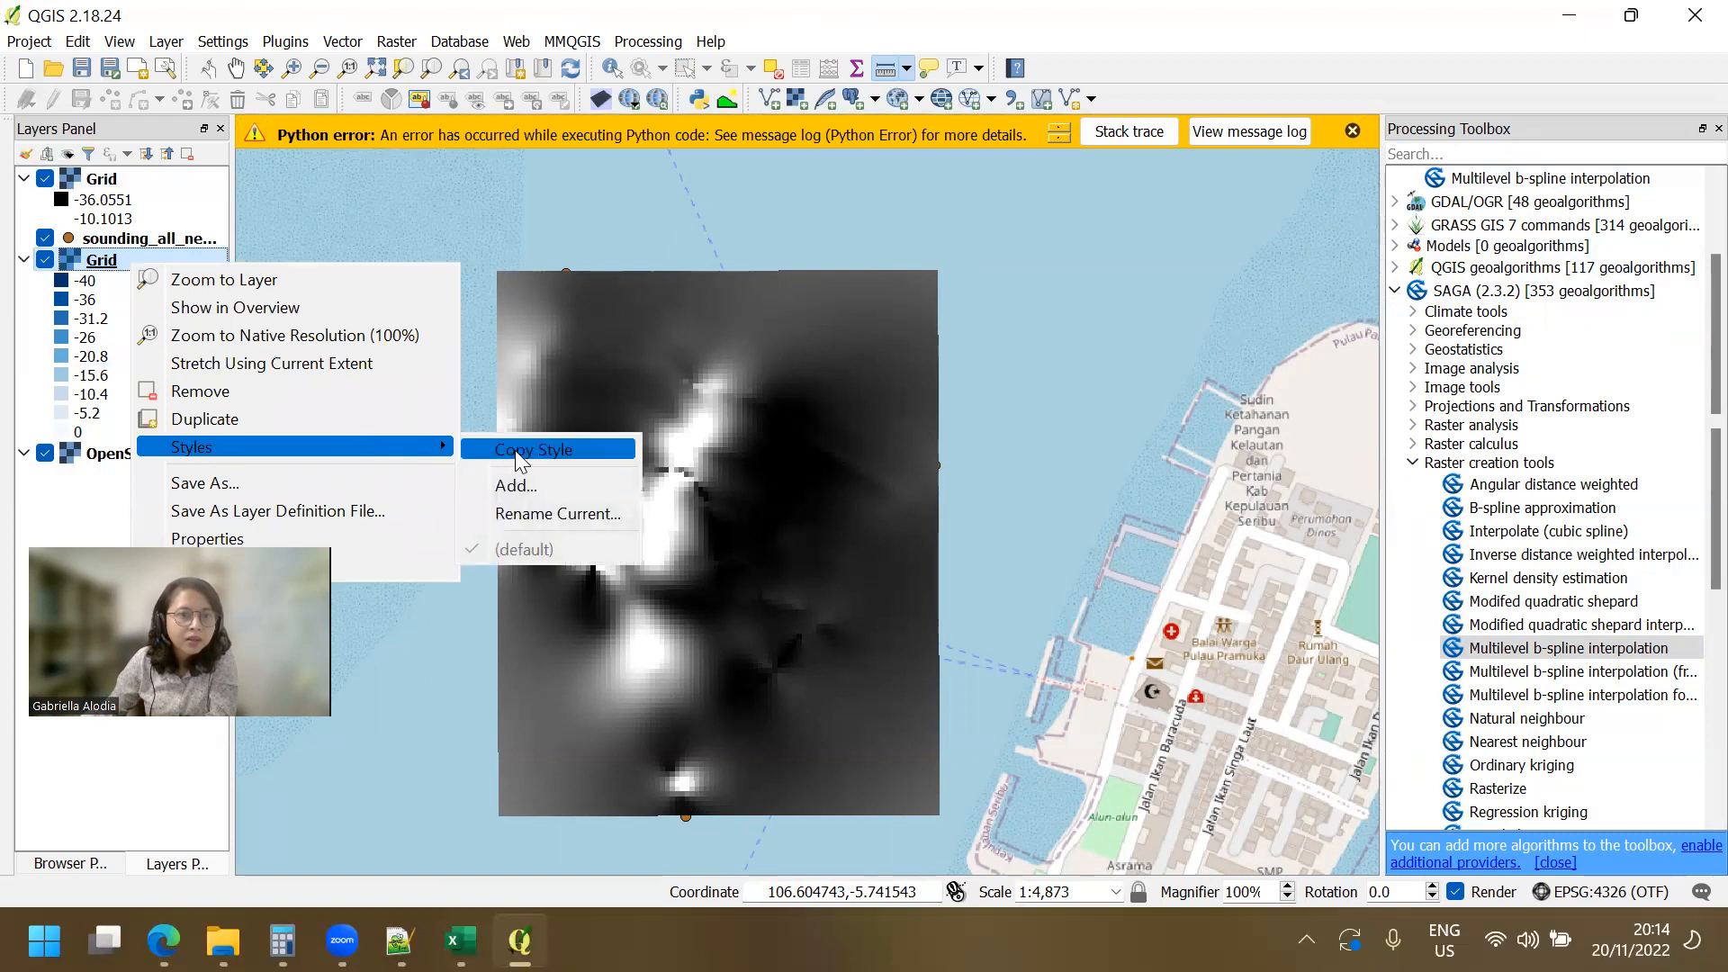
pyautogui.click(520, 450)
pyautogui.click(100, 179)
pyautogui.rightClick(121, 179)
pyautogui.moveTo(432, 360)
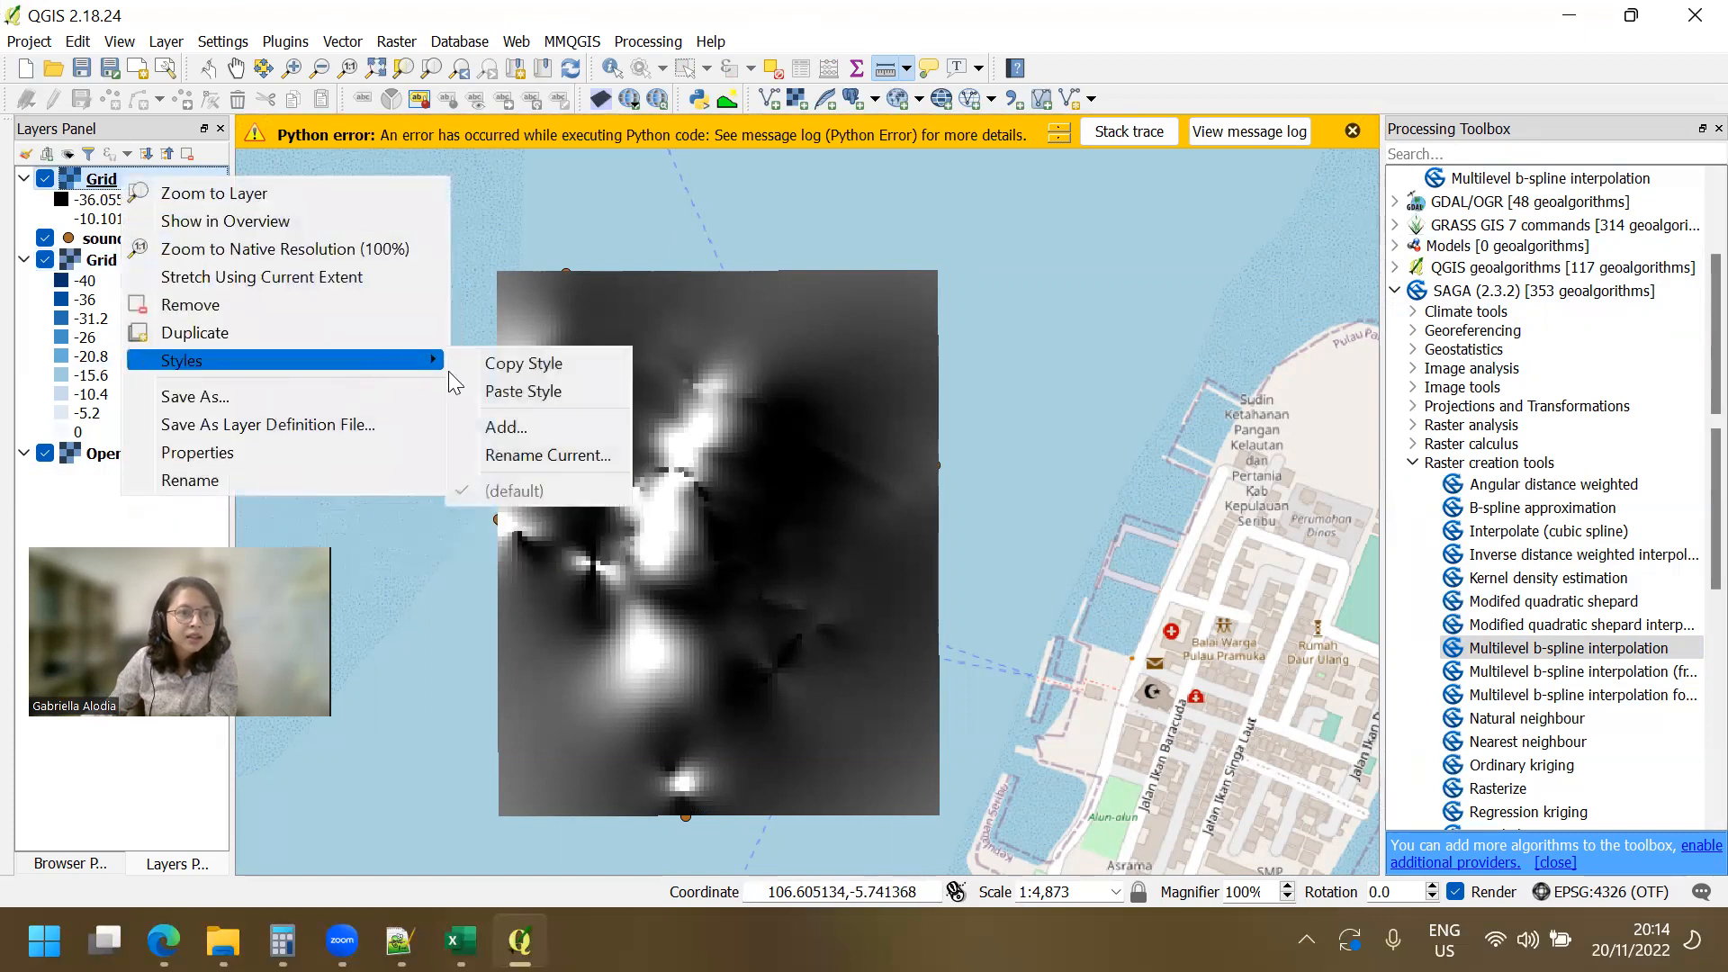
pyautogui.click(490, 389)
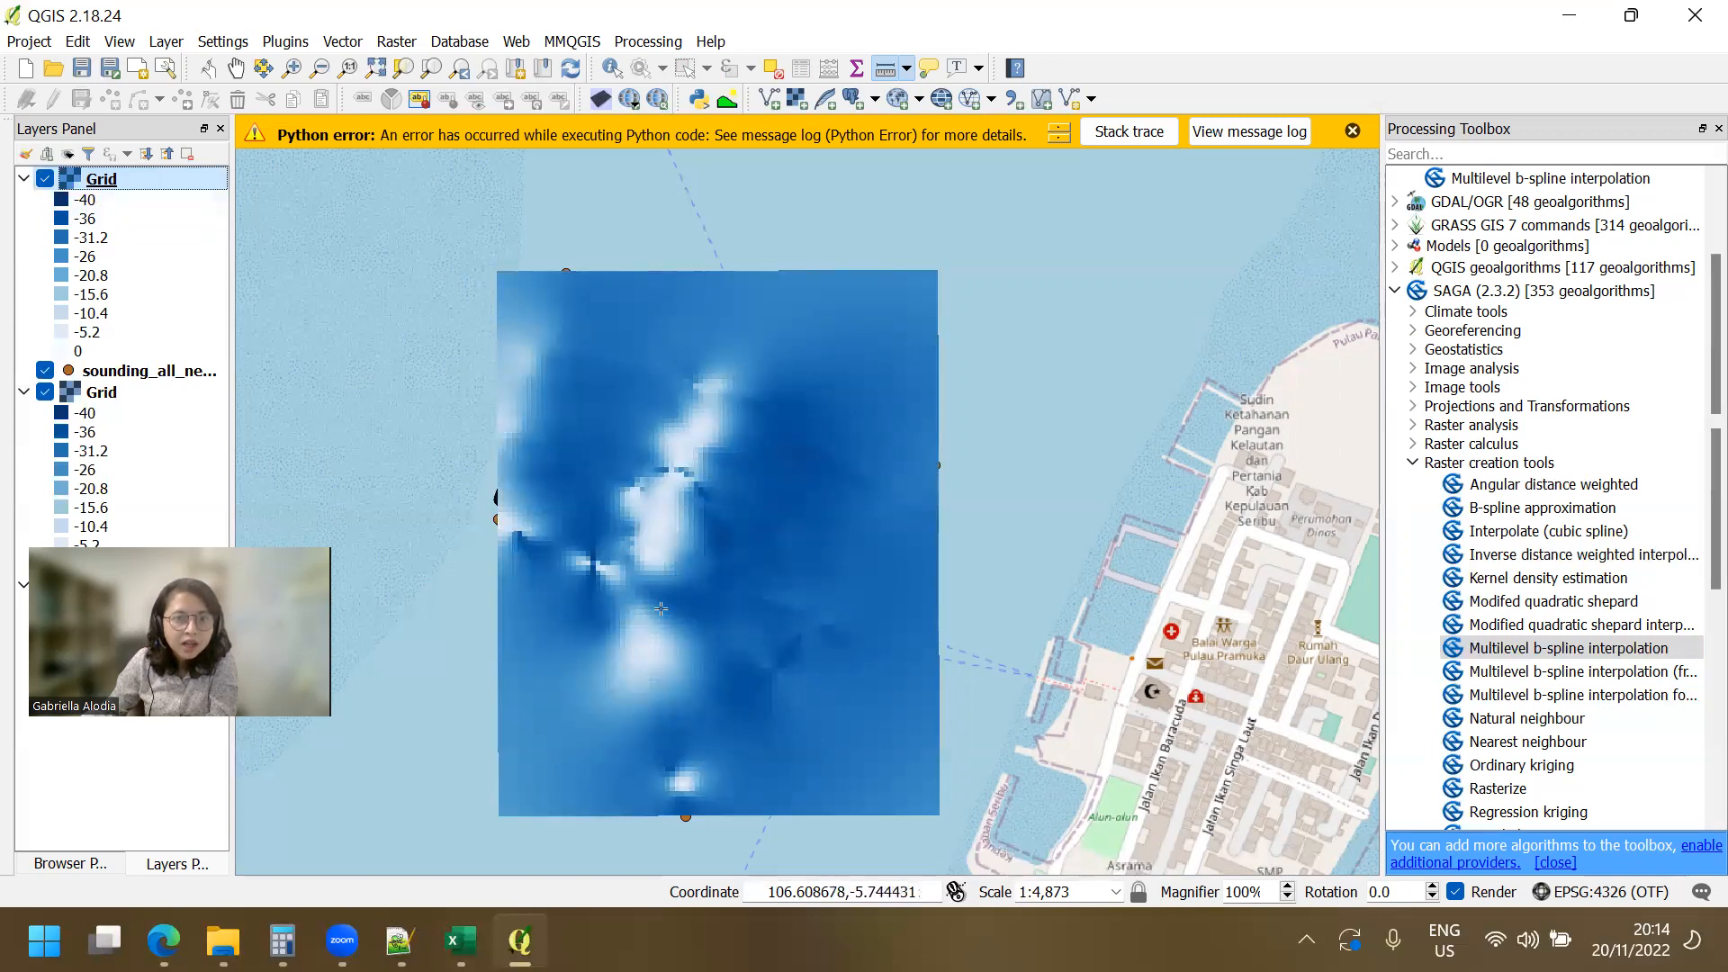
# Move the b-spline grid beneath the sounding points layer and hide the points.
pyautogui.moveTo(143, 191); pyautogui.dragTo(198, 376)
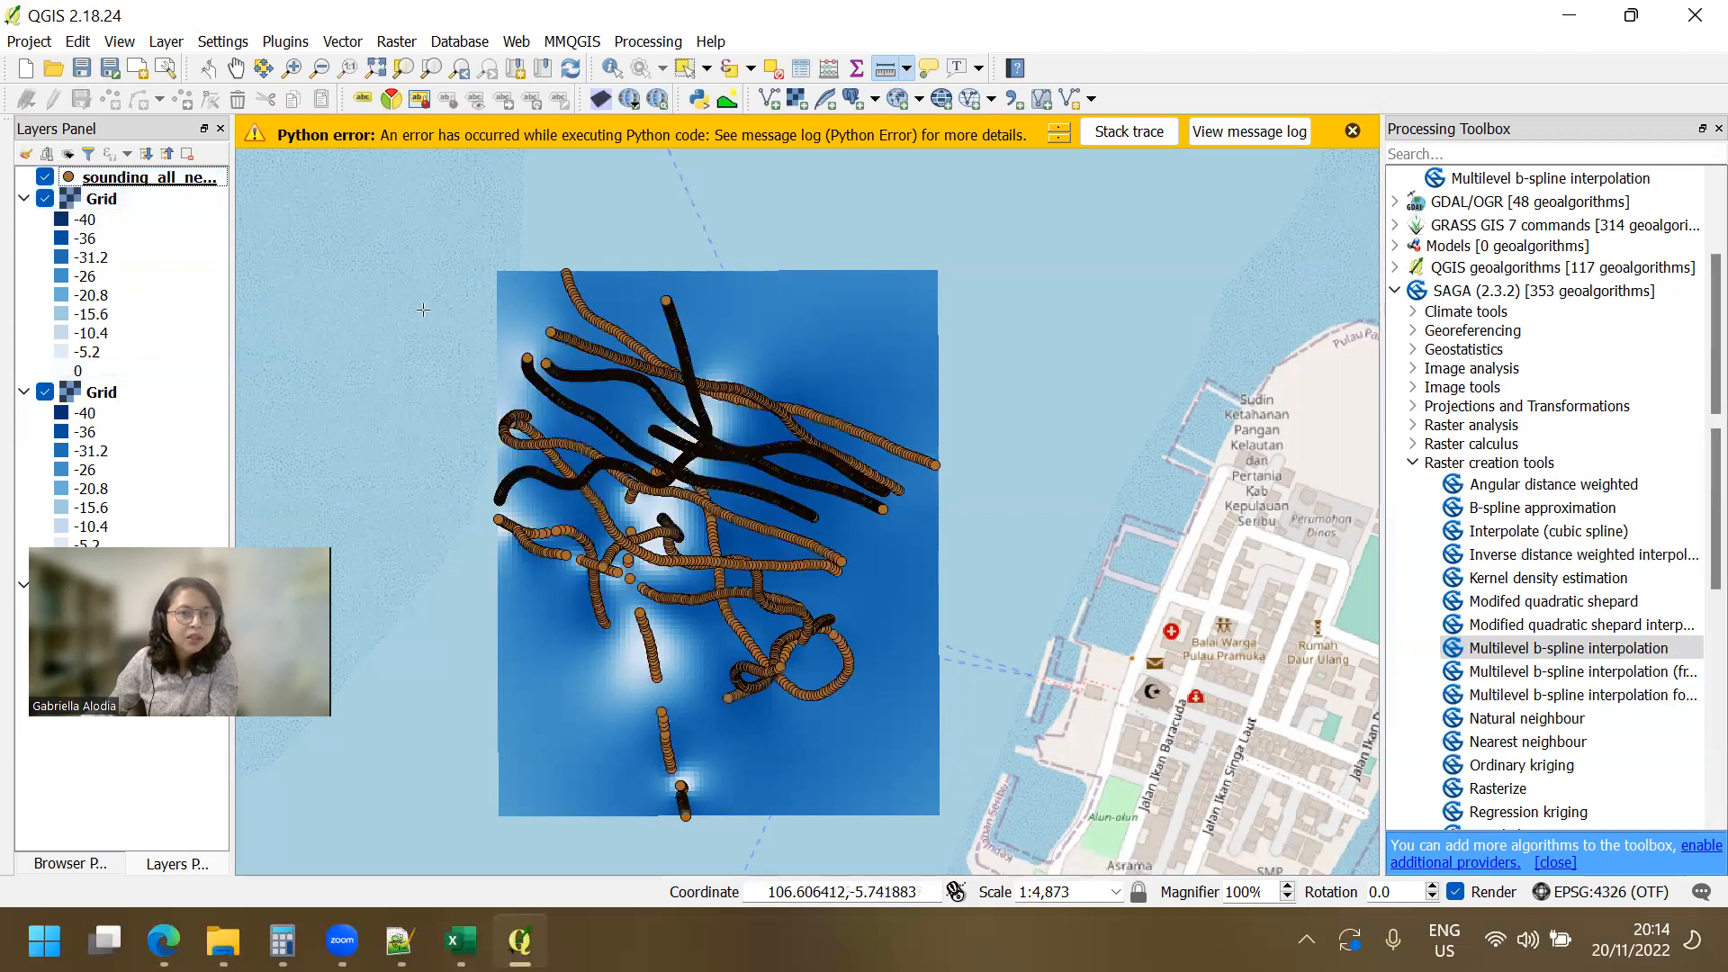
pyautogui.scroll(1, 682, 370)
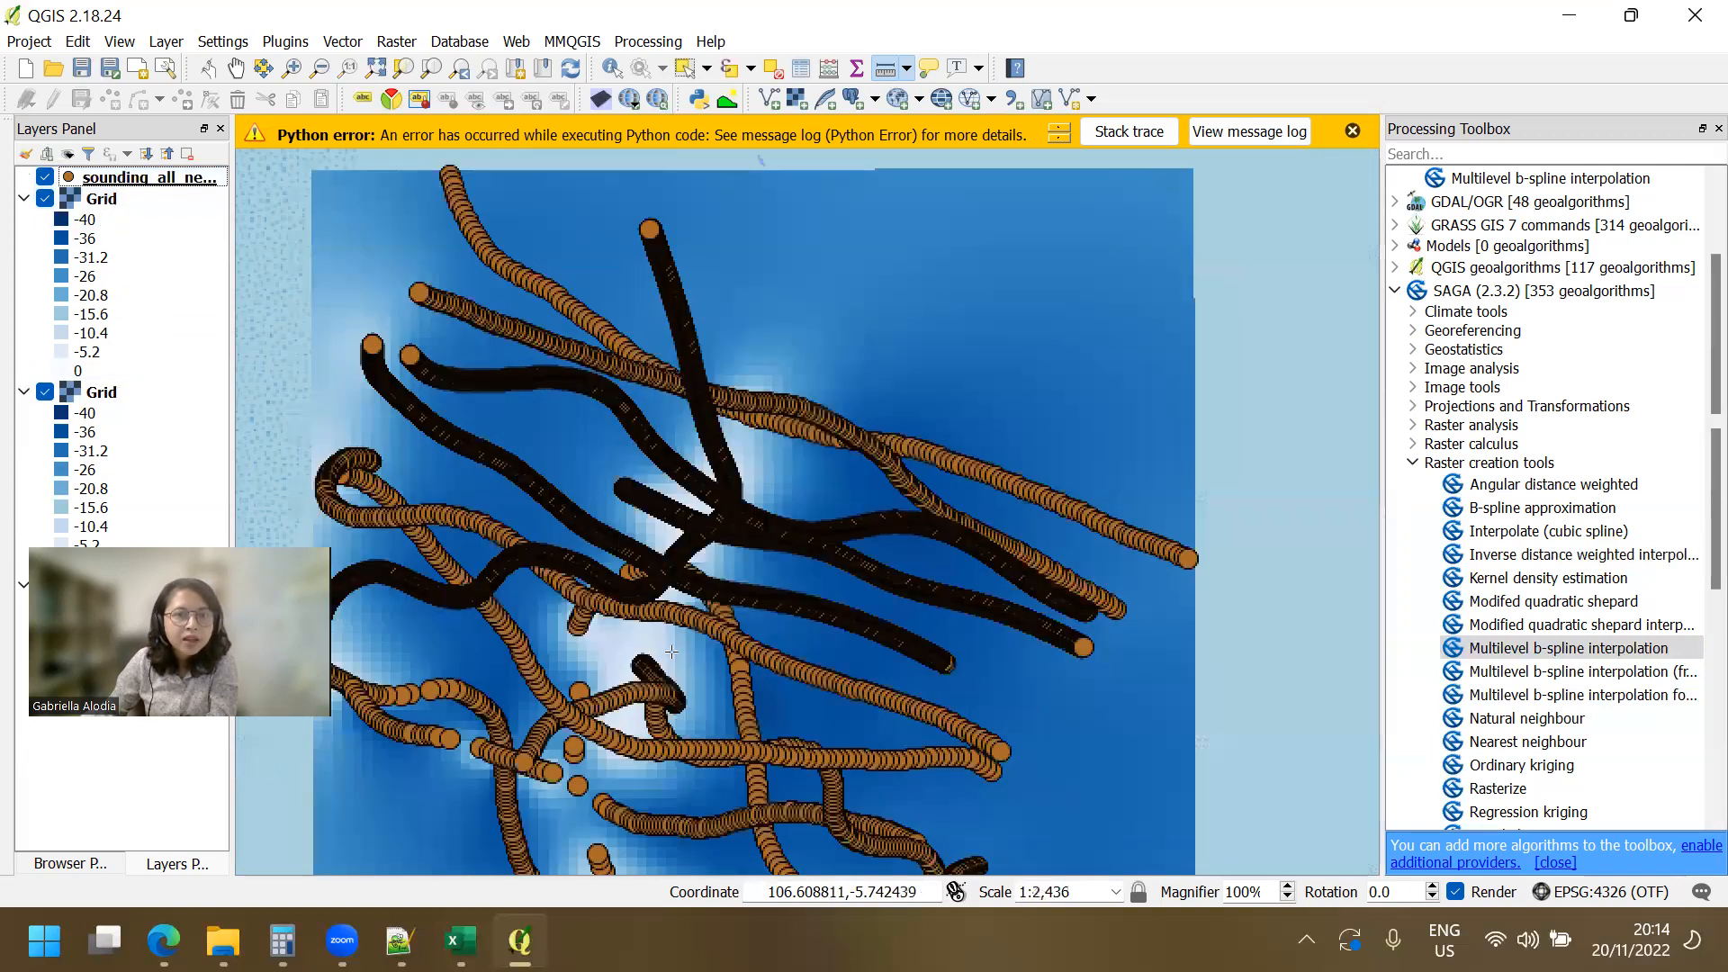
pyautogui.scroll(1, 671, 651)
pyautogui.click(44, 176)
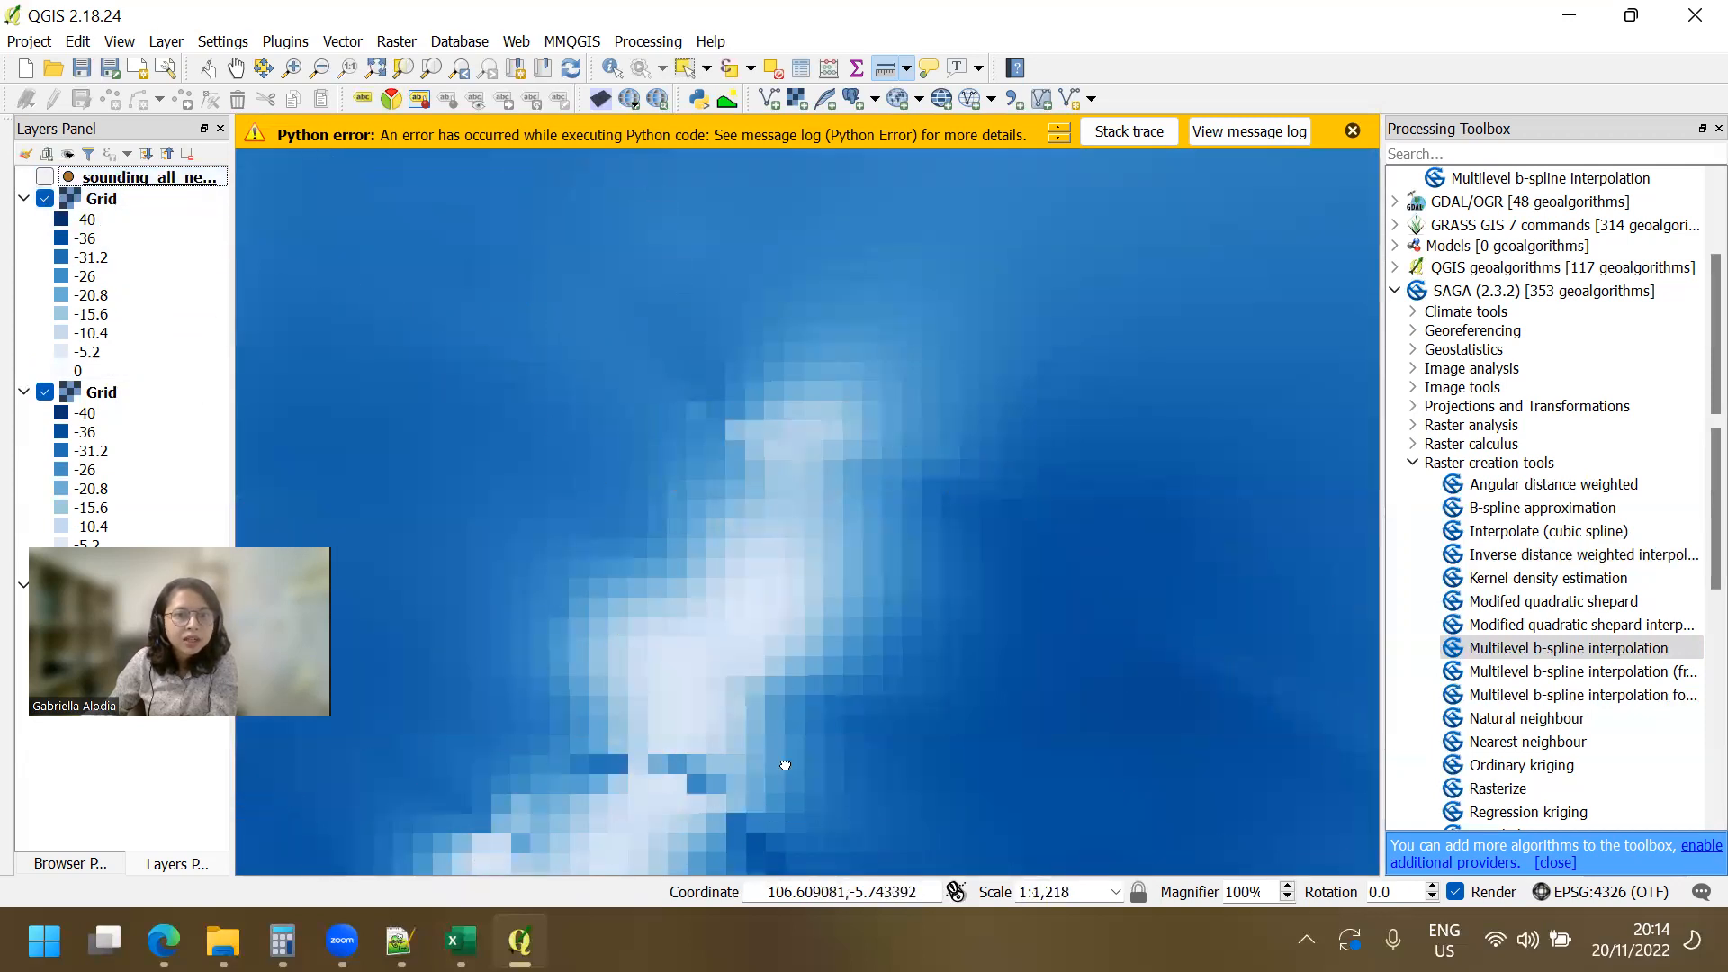
# Examine the b-spline grid's abrupt depth changes up close with the sounding points shown and hidden.
pyautogui.scroll(-2, 785, 765)
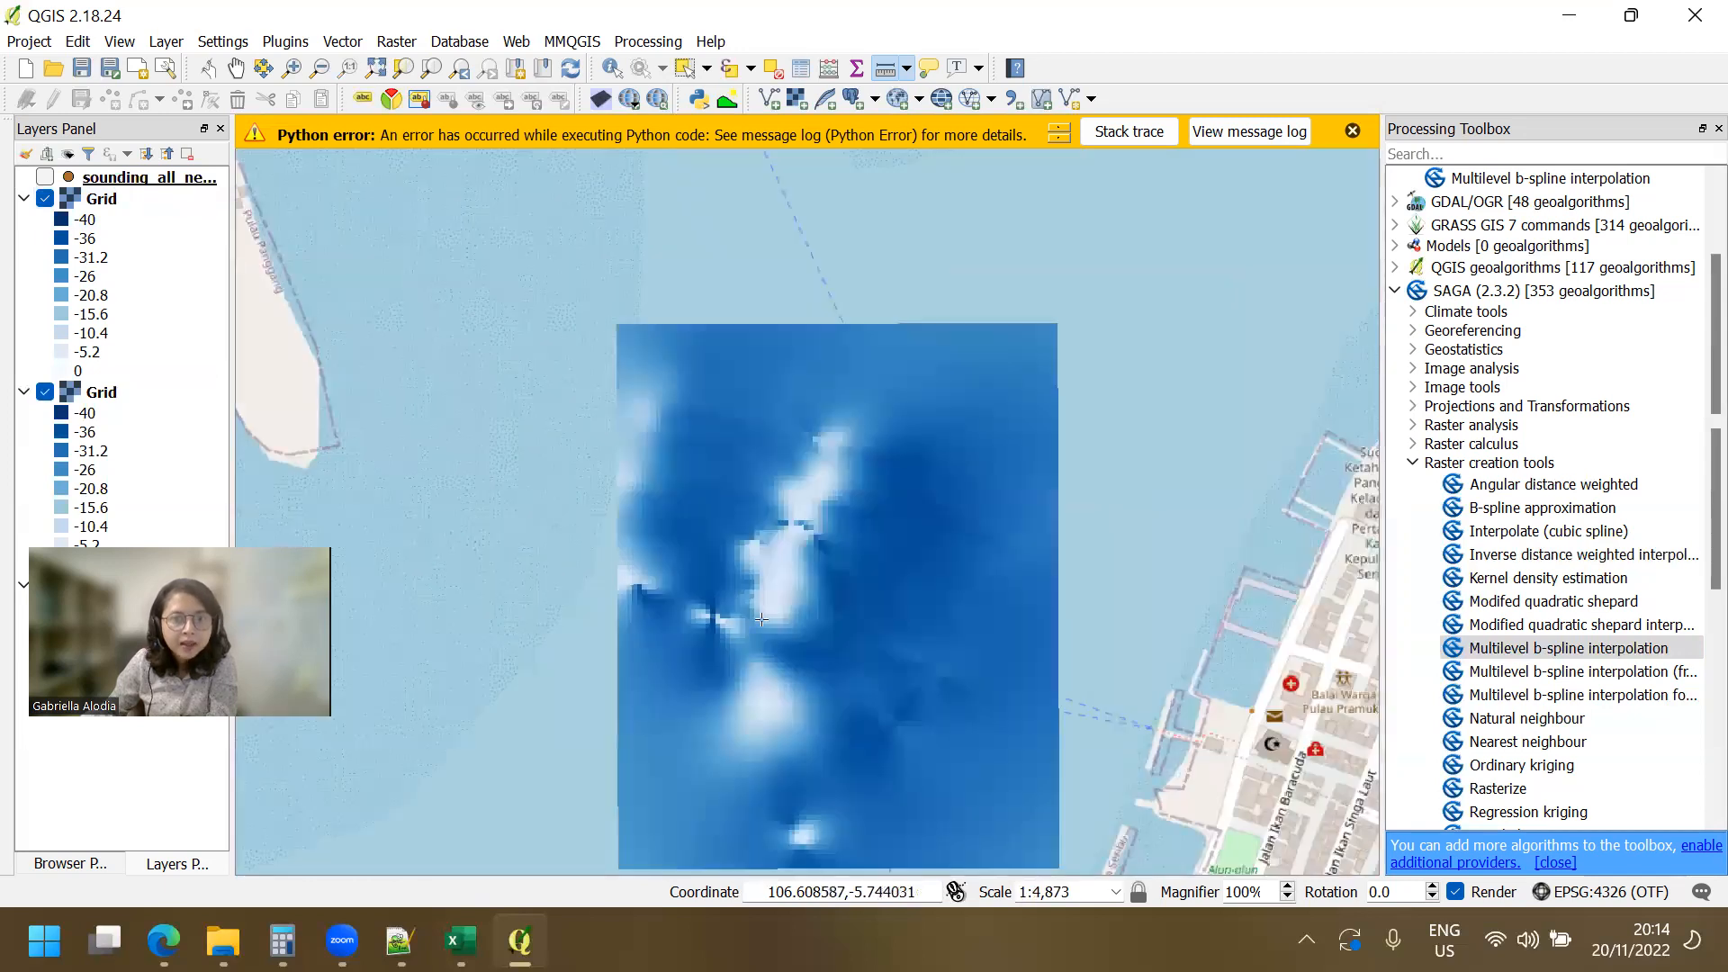
pyautogui.scroll(2, 729, 630)
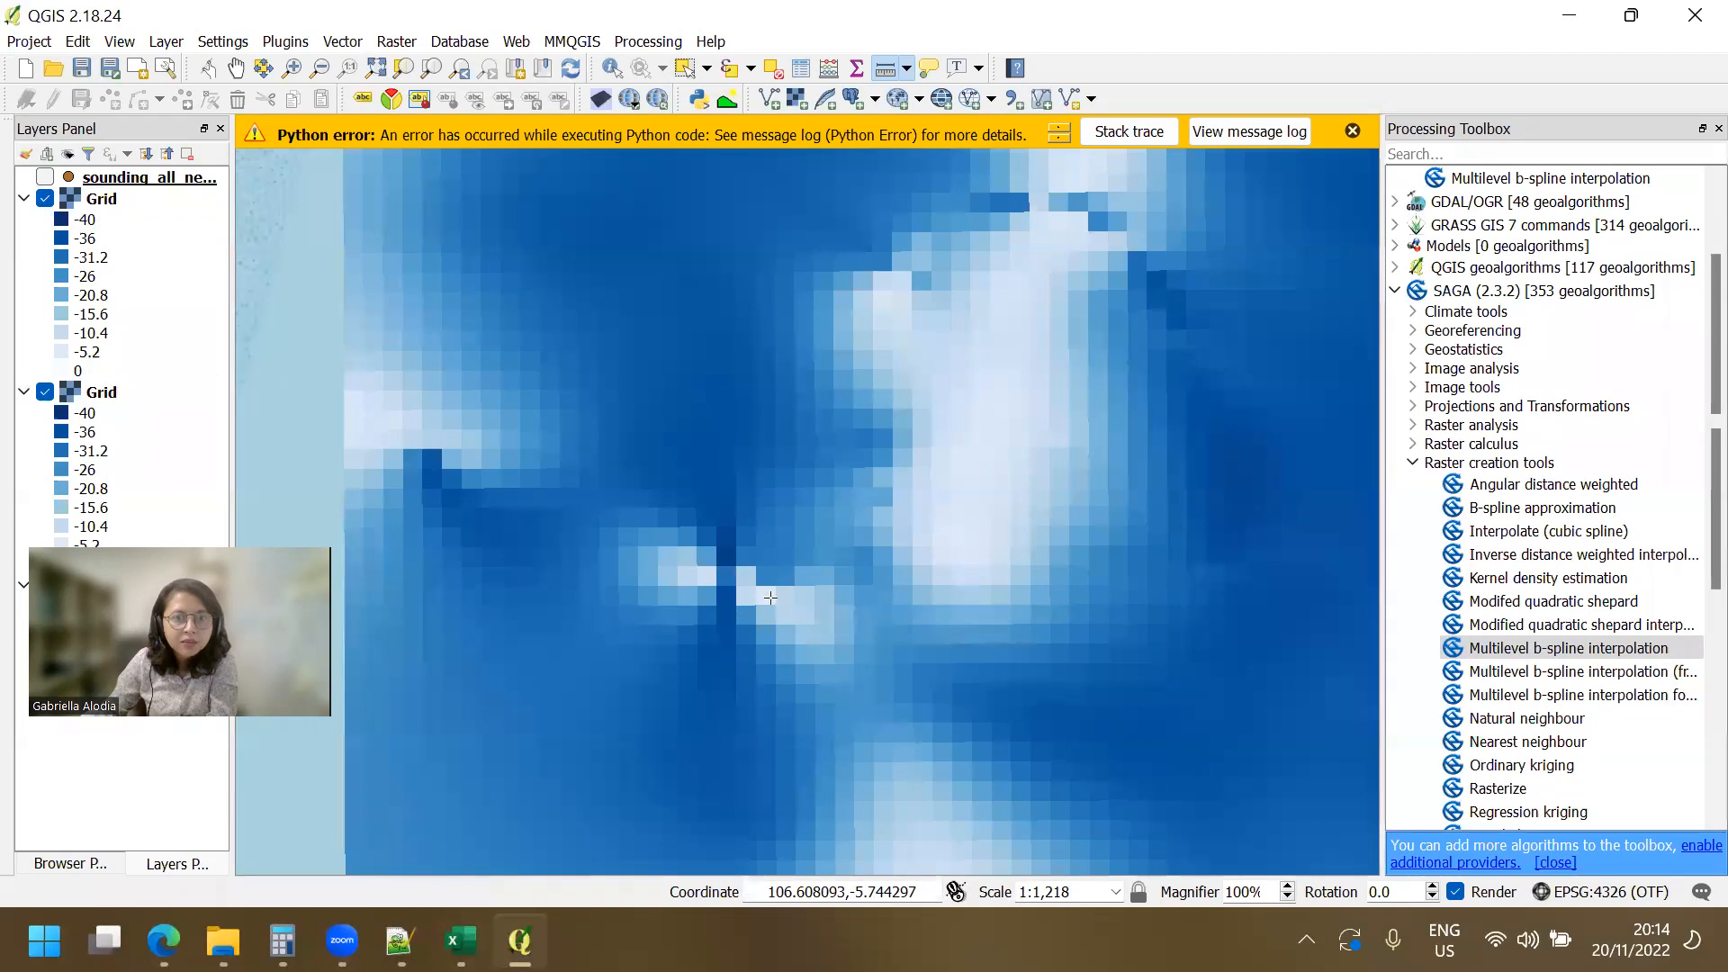
pyautogui.click(44, 177)
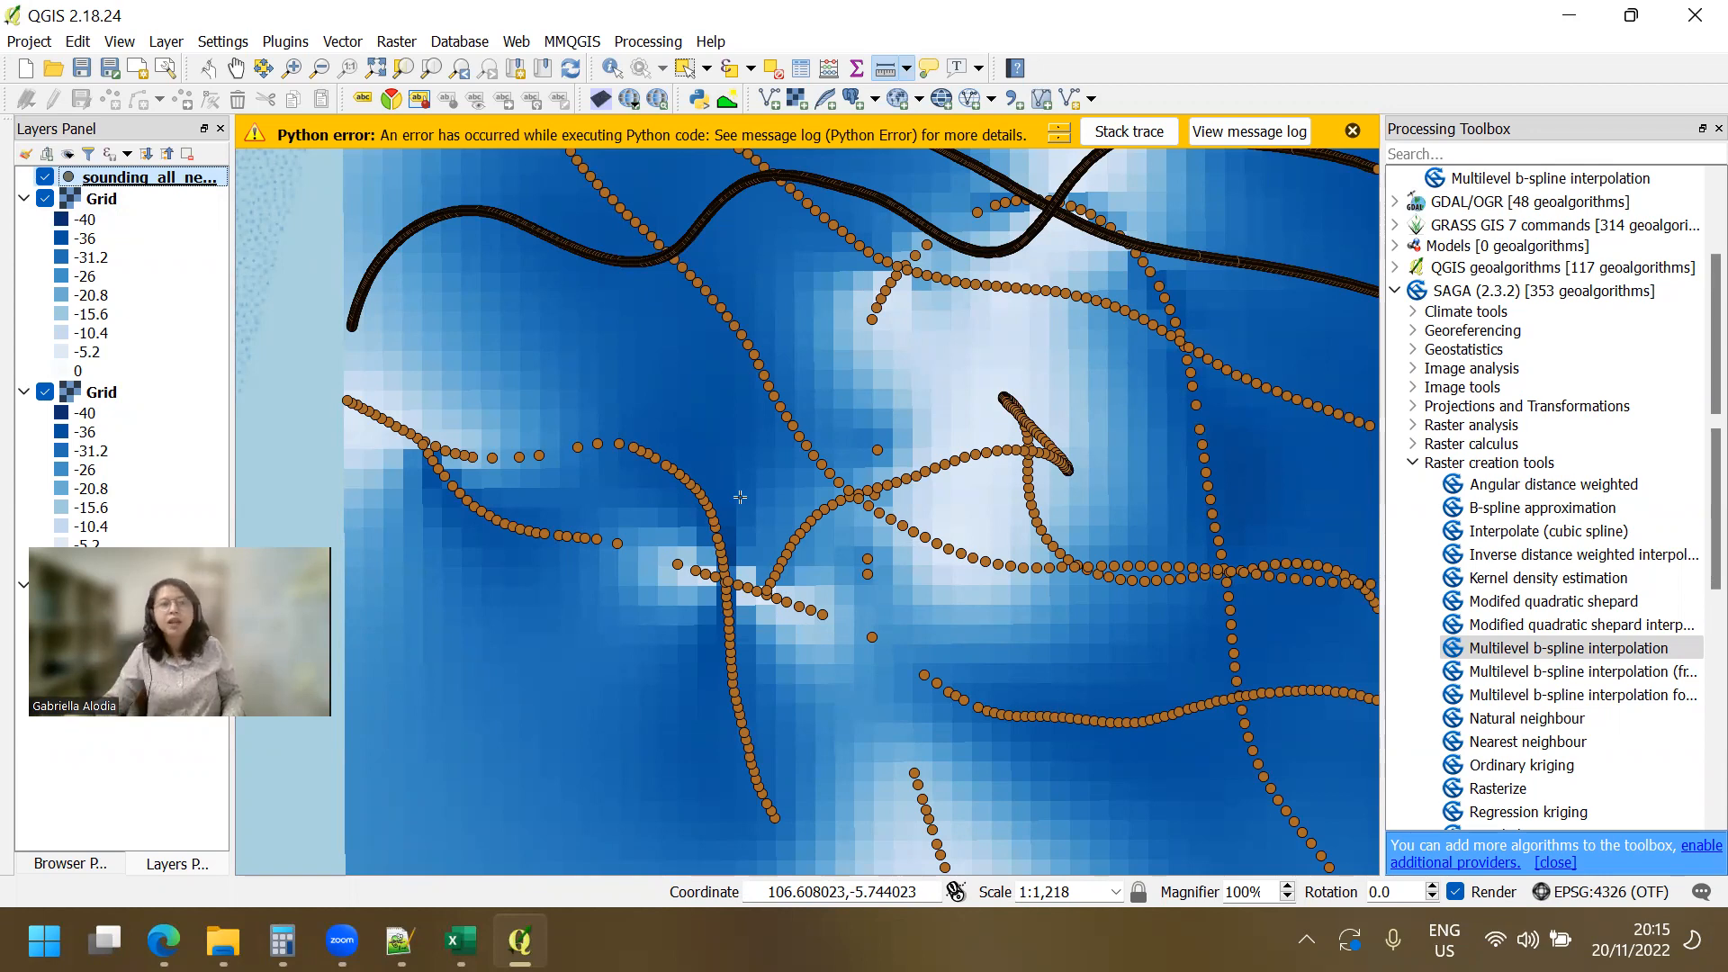
pyautogui.click(45, 177)
pyautogui.scroll(-1, 1176, 663)
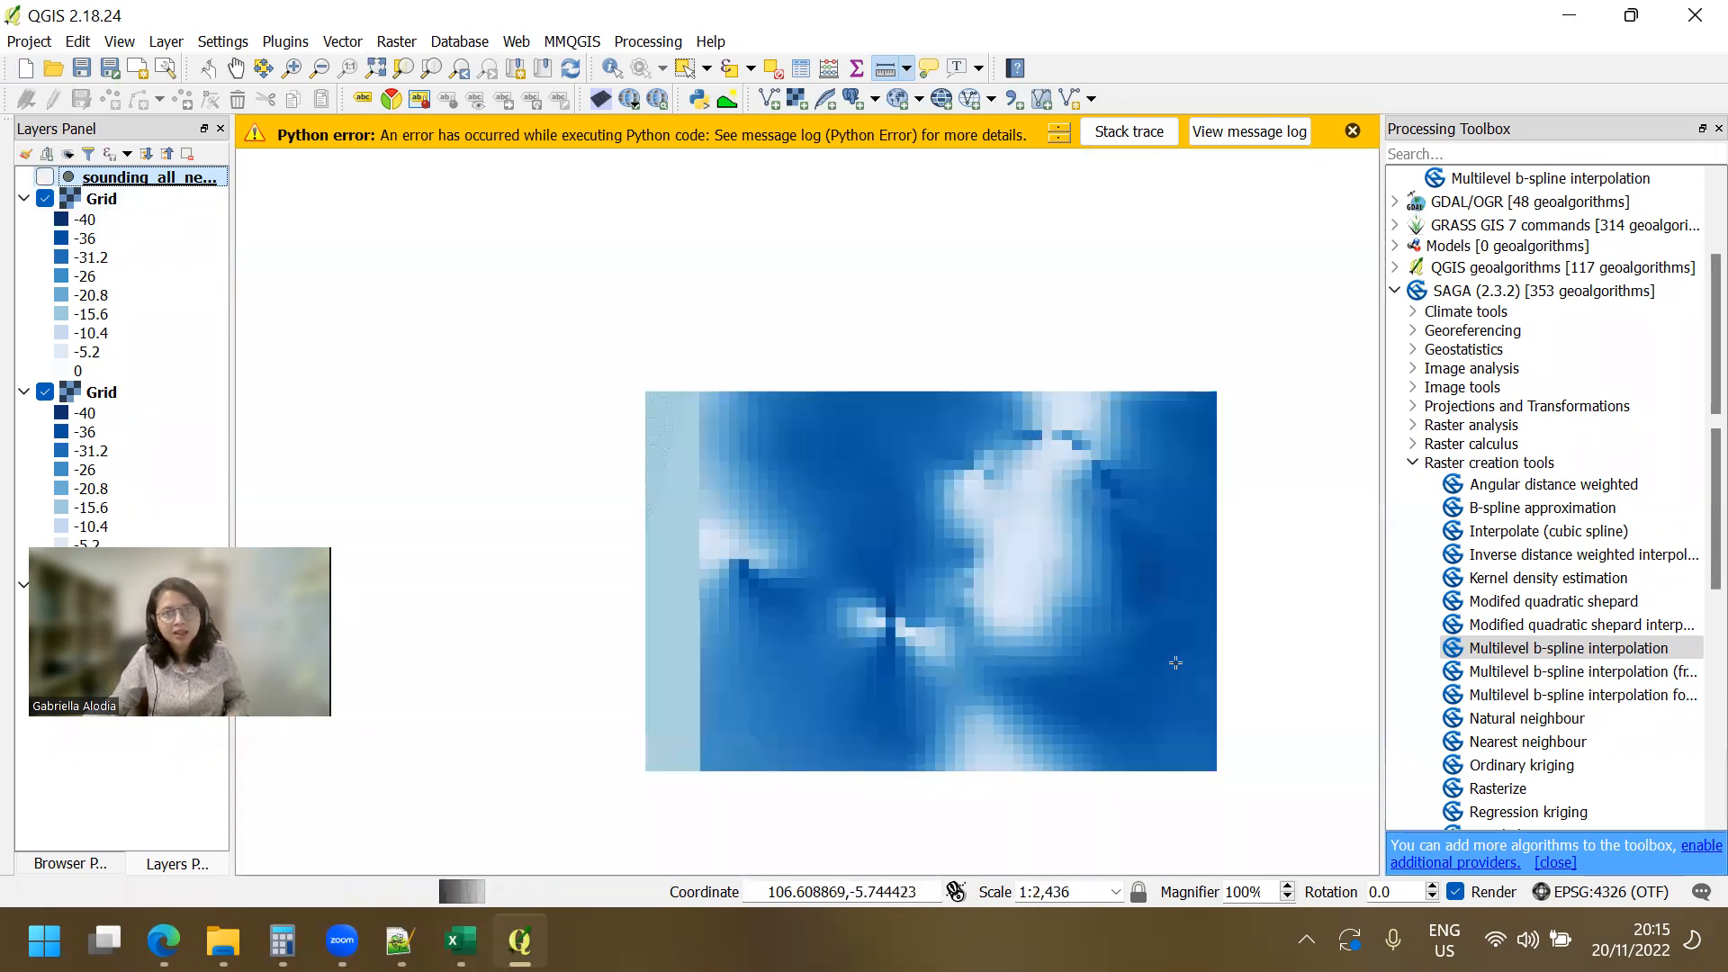
pyautogui.moveTo(1171, 659); pyautogui.dragTo(770, 594)
pyautogui.scroll(-1, 838, 518)
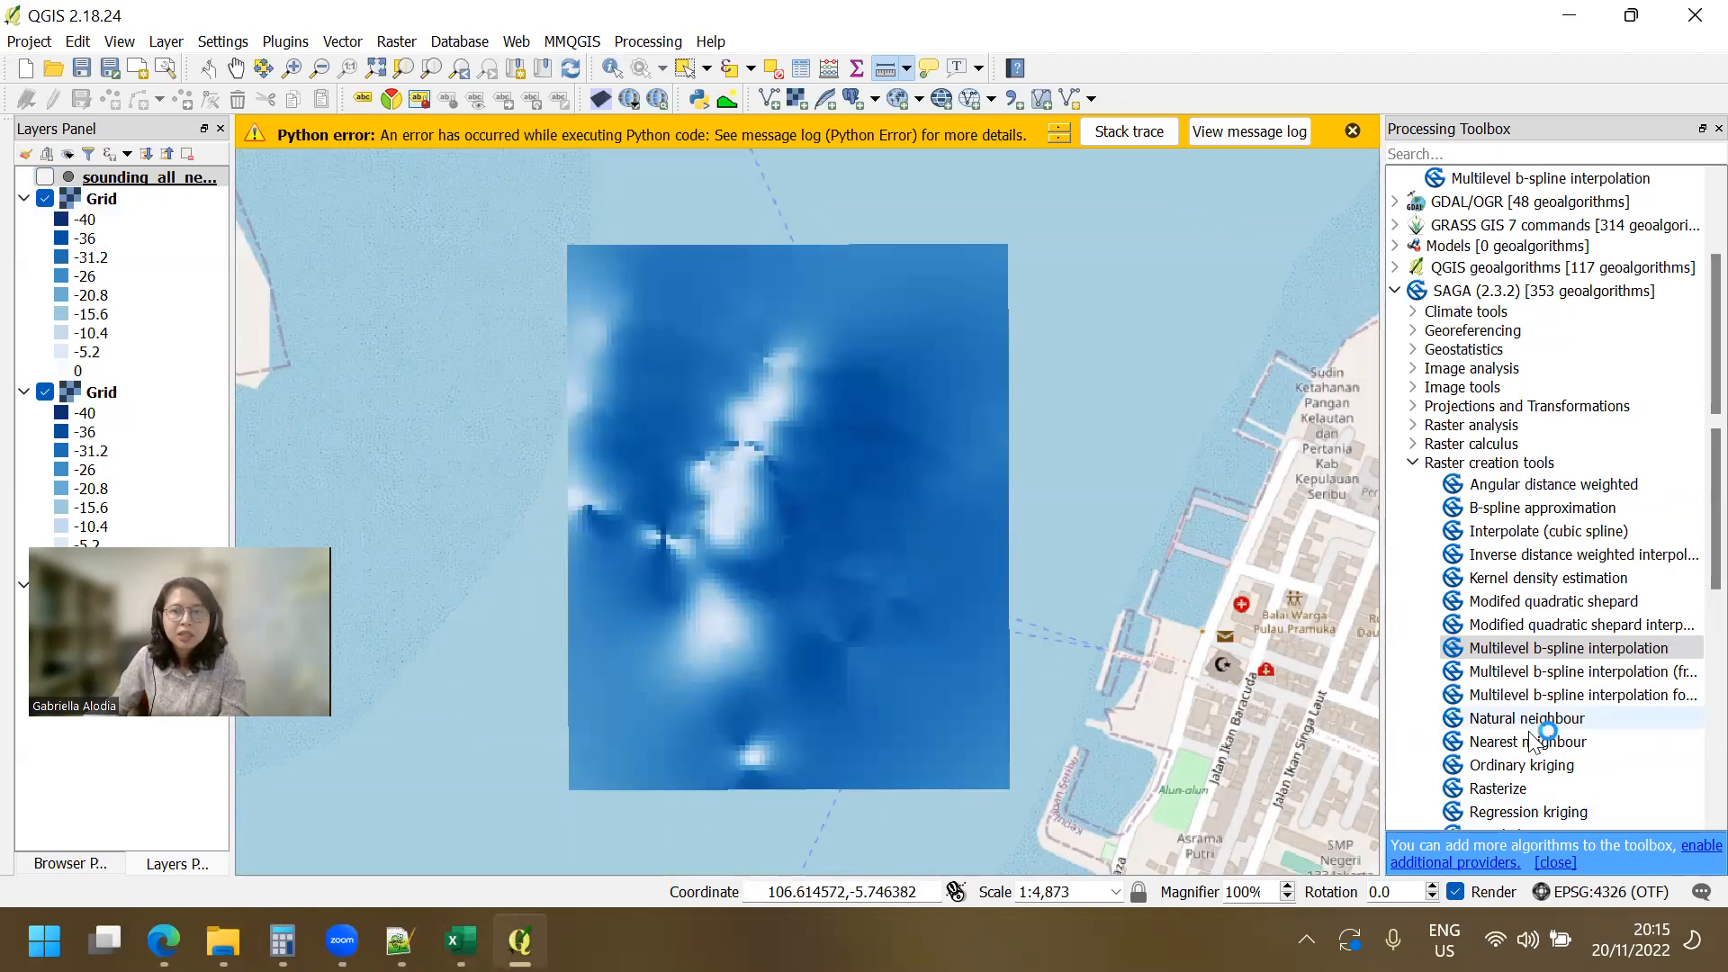
# Set up SAGA's natural neighbour interpolation for the sounding points with attribute field_3, the Sibson method and a cellsize of 5.
pyautogui.scroll(-1, 1533, 739)
pyautogui.doubleClick(1573, 648)
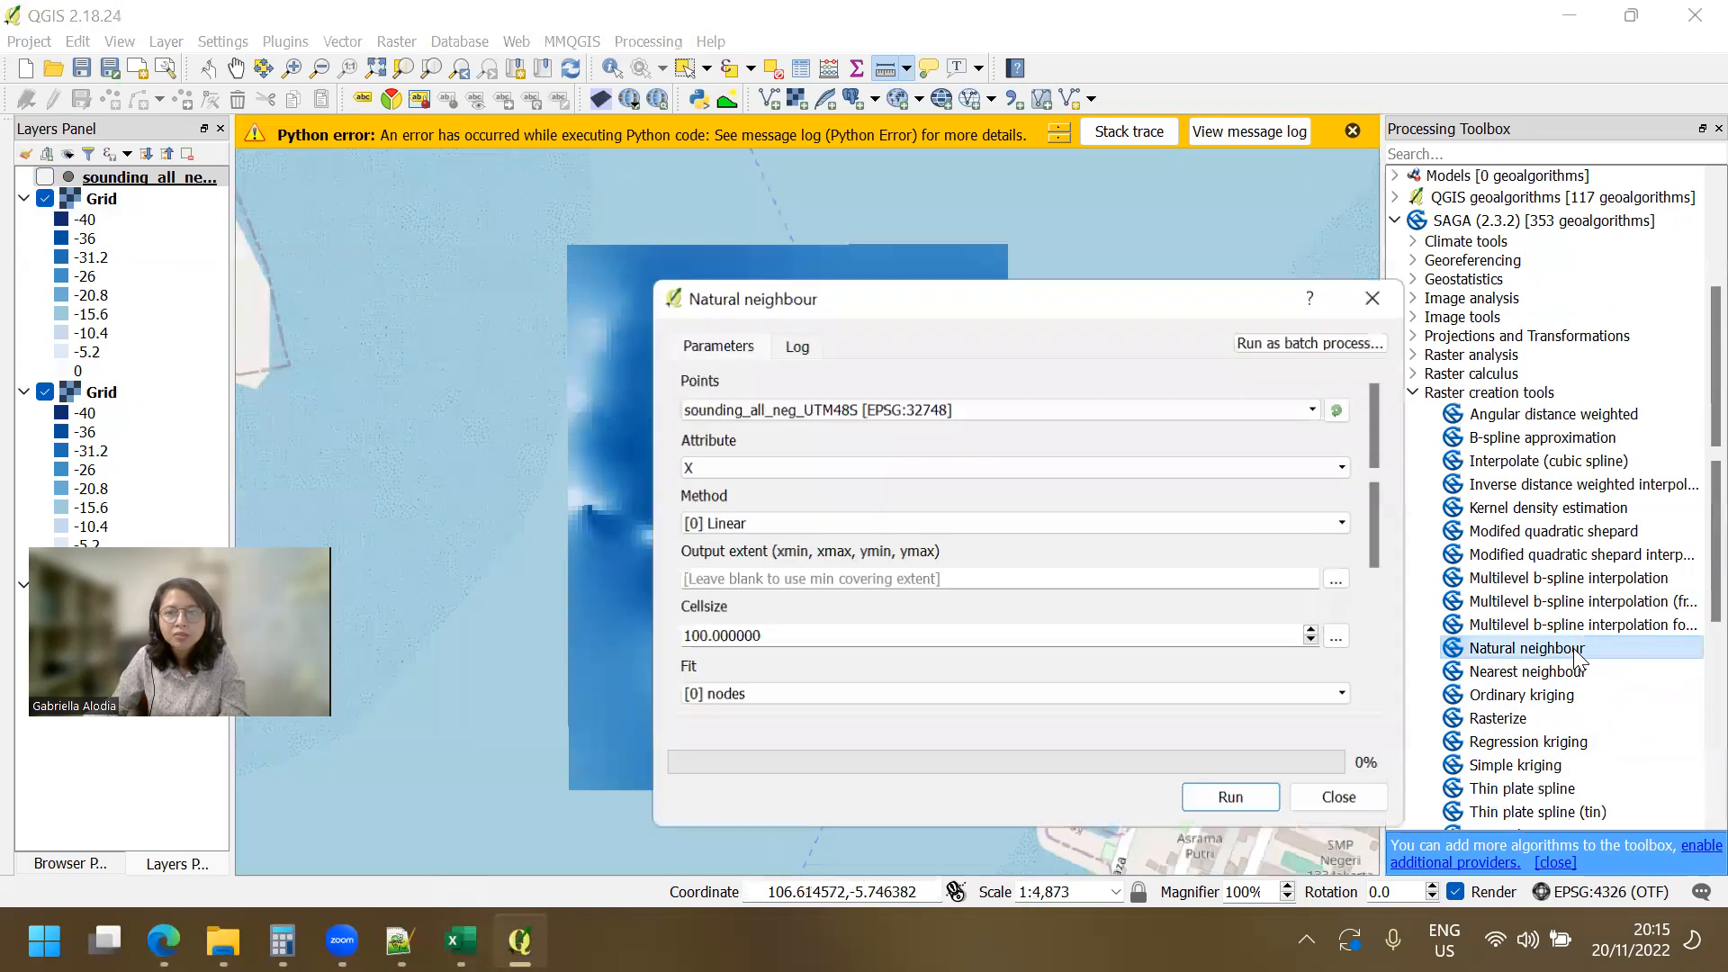
pyautogui.click(796, 463)
pyautogui.click(761, 520)
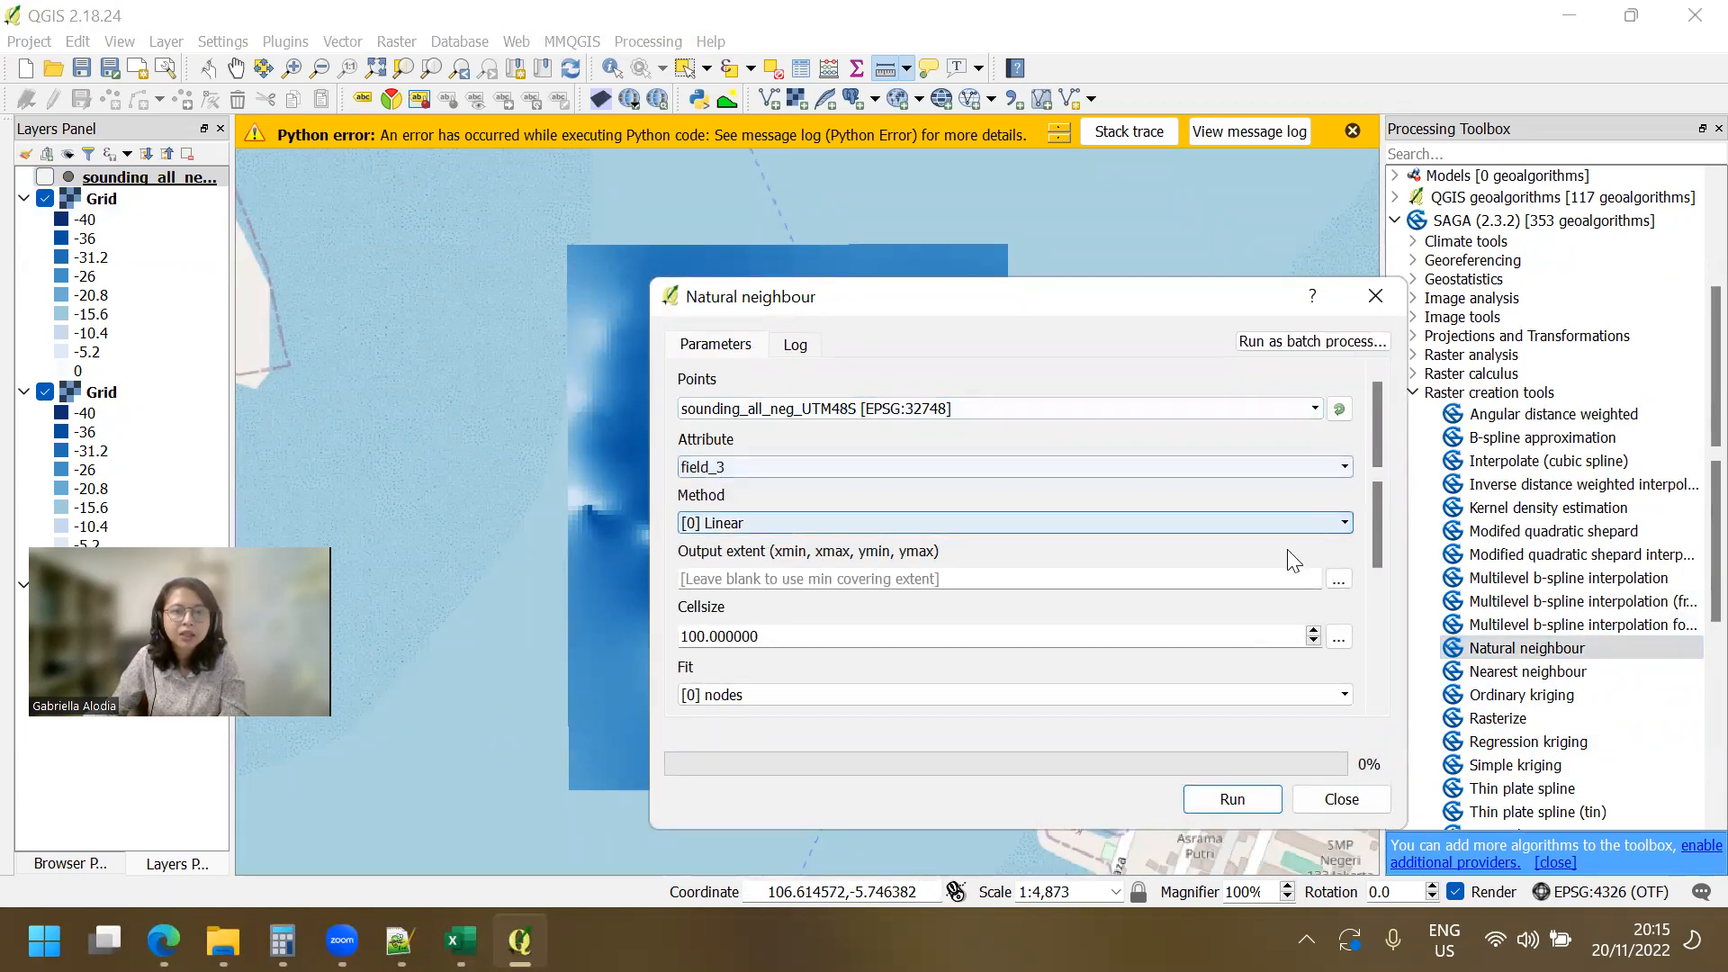
pyautogui.click(1332, 523)
pyautogui.click(803, 558)
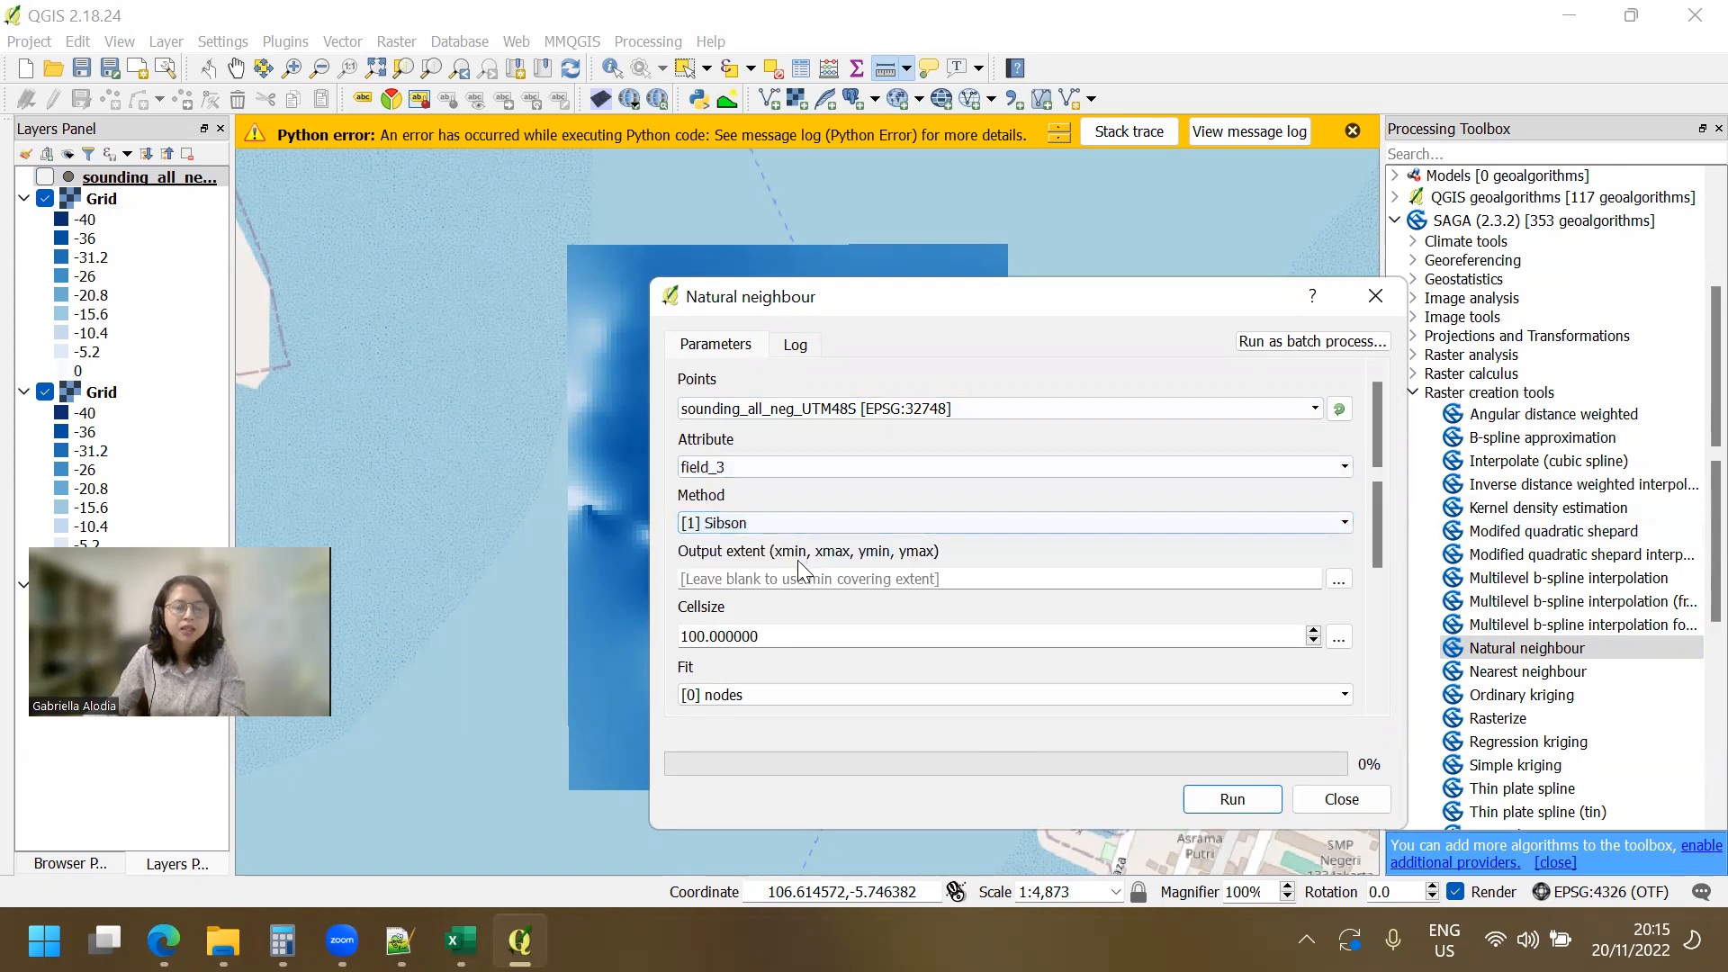
pyautogui.scroll(-5, 1386, 554)
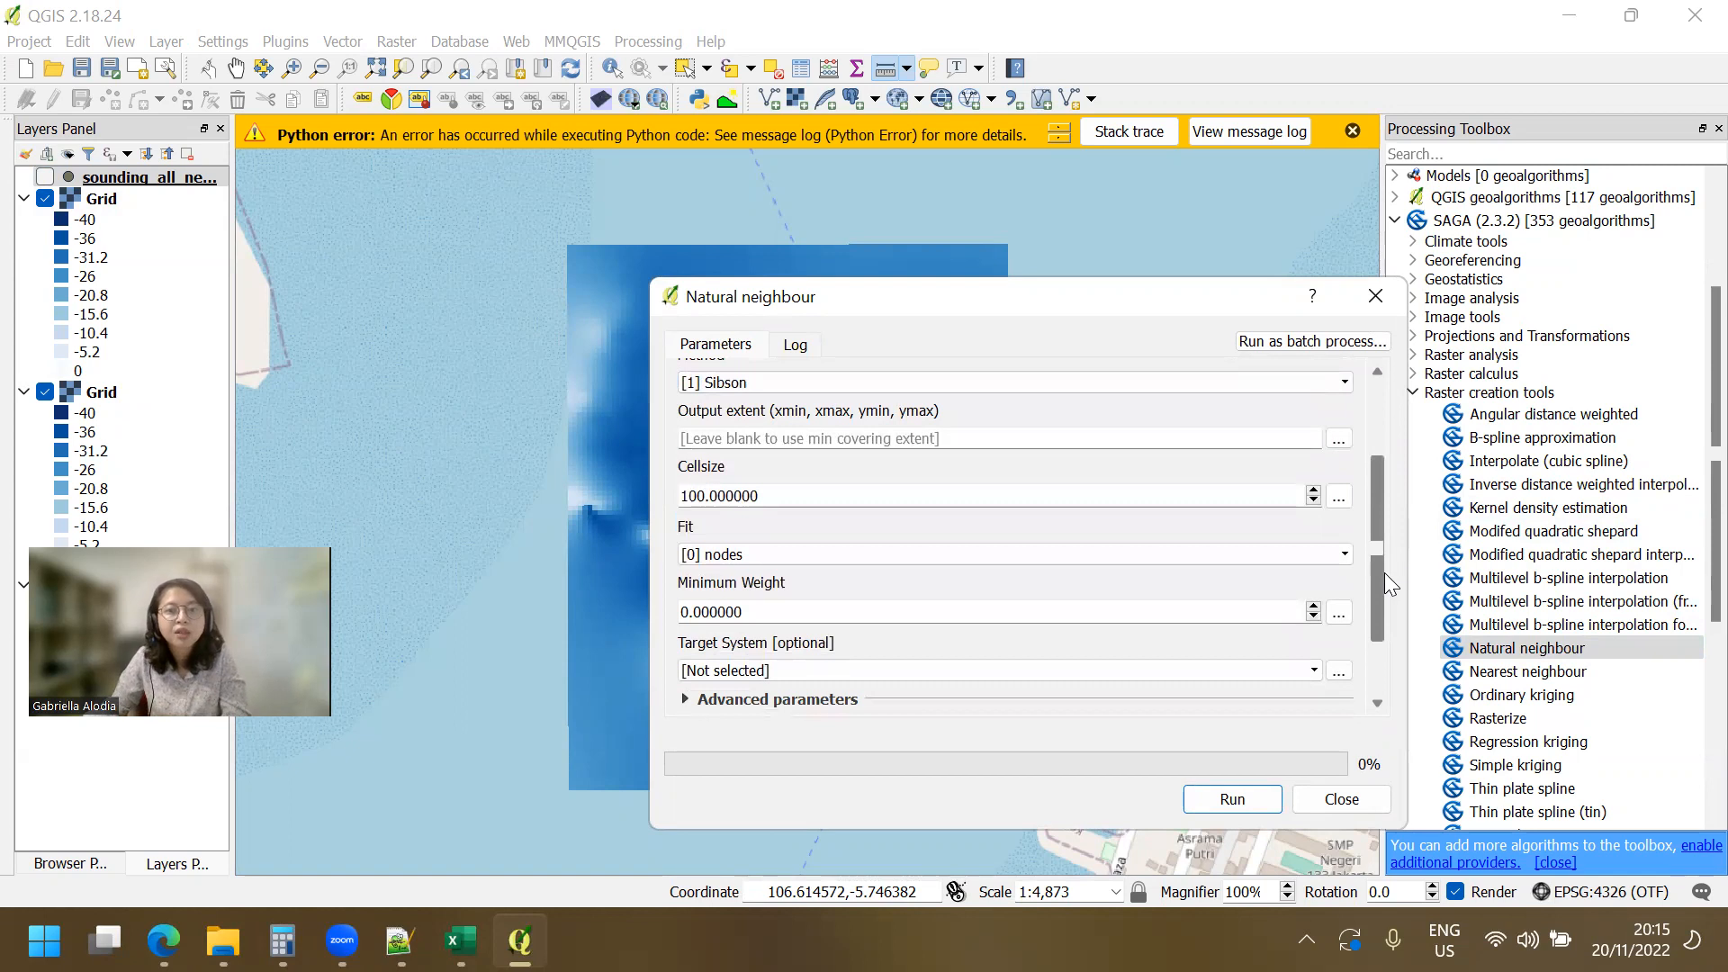
pyautogui.moveTo(799, 484); pyautogui.dragTo(602, 452)
pyautogui.write('5')
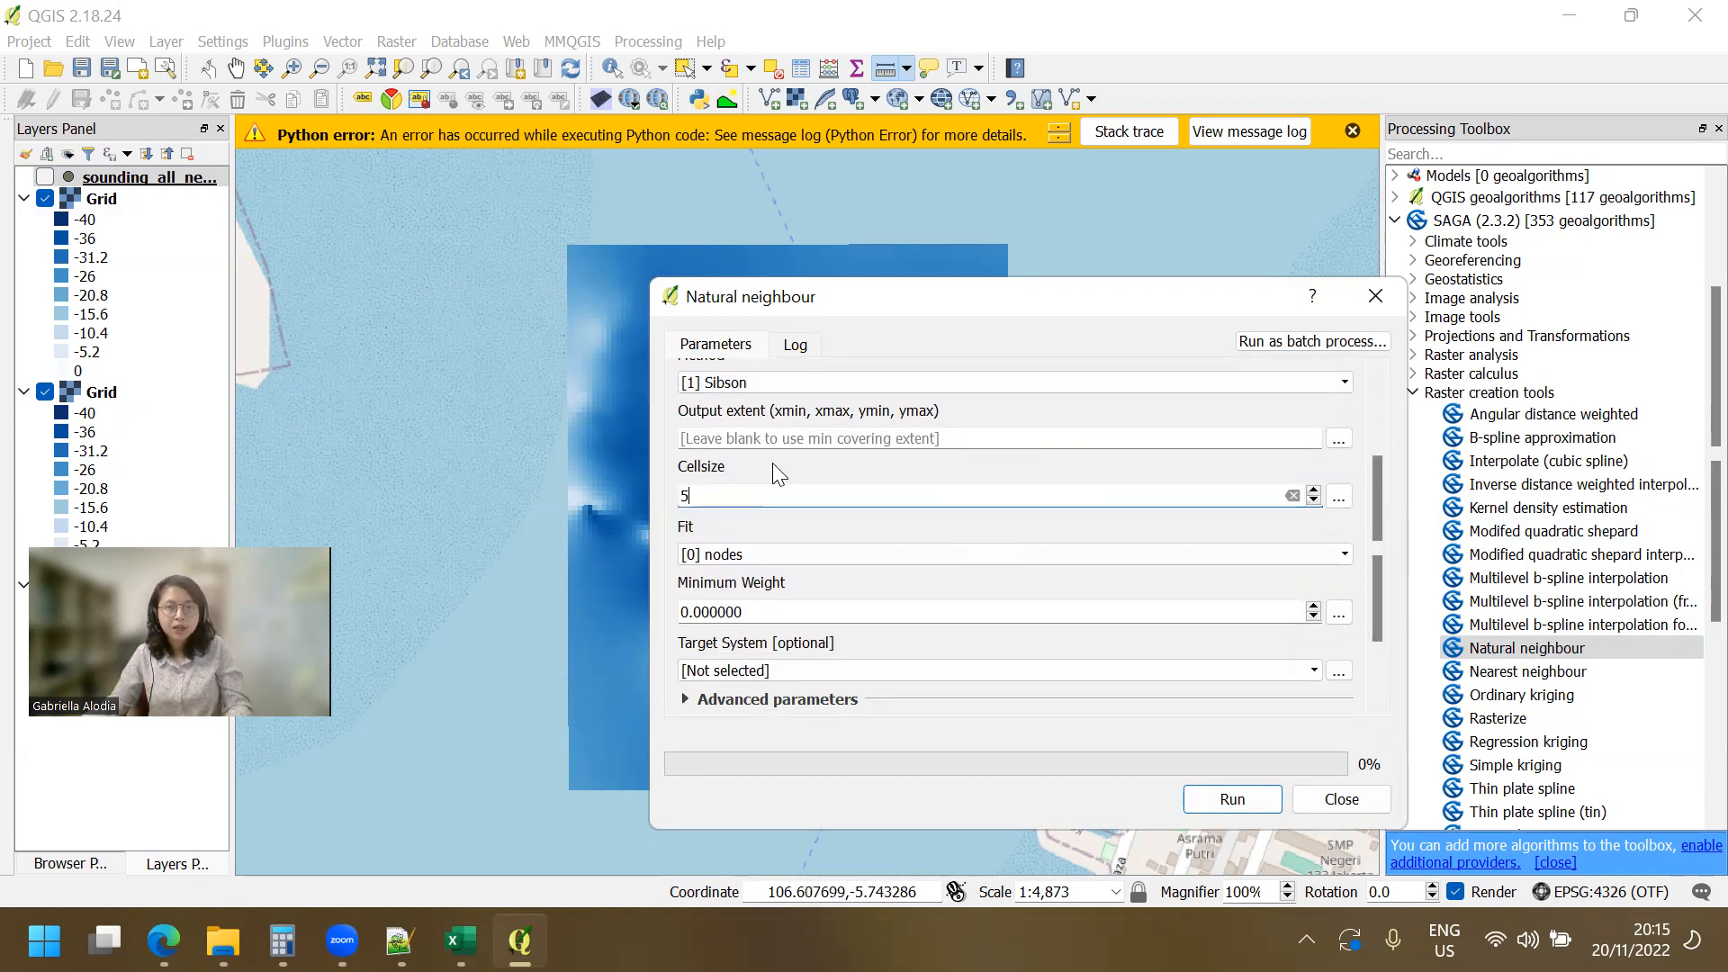
# Set the natural neighbour output grid to grid_nat_neigh.tif in the tugas_eks folder and run the interpolation.
pyautogui.scroll(-2, 1373, 544)
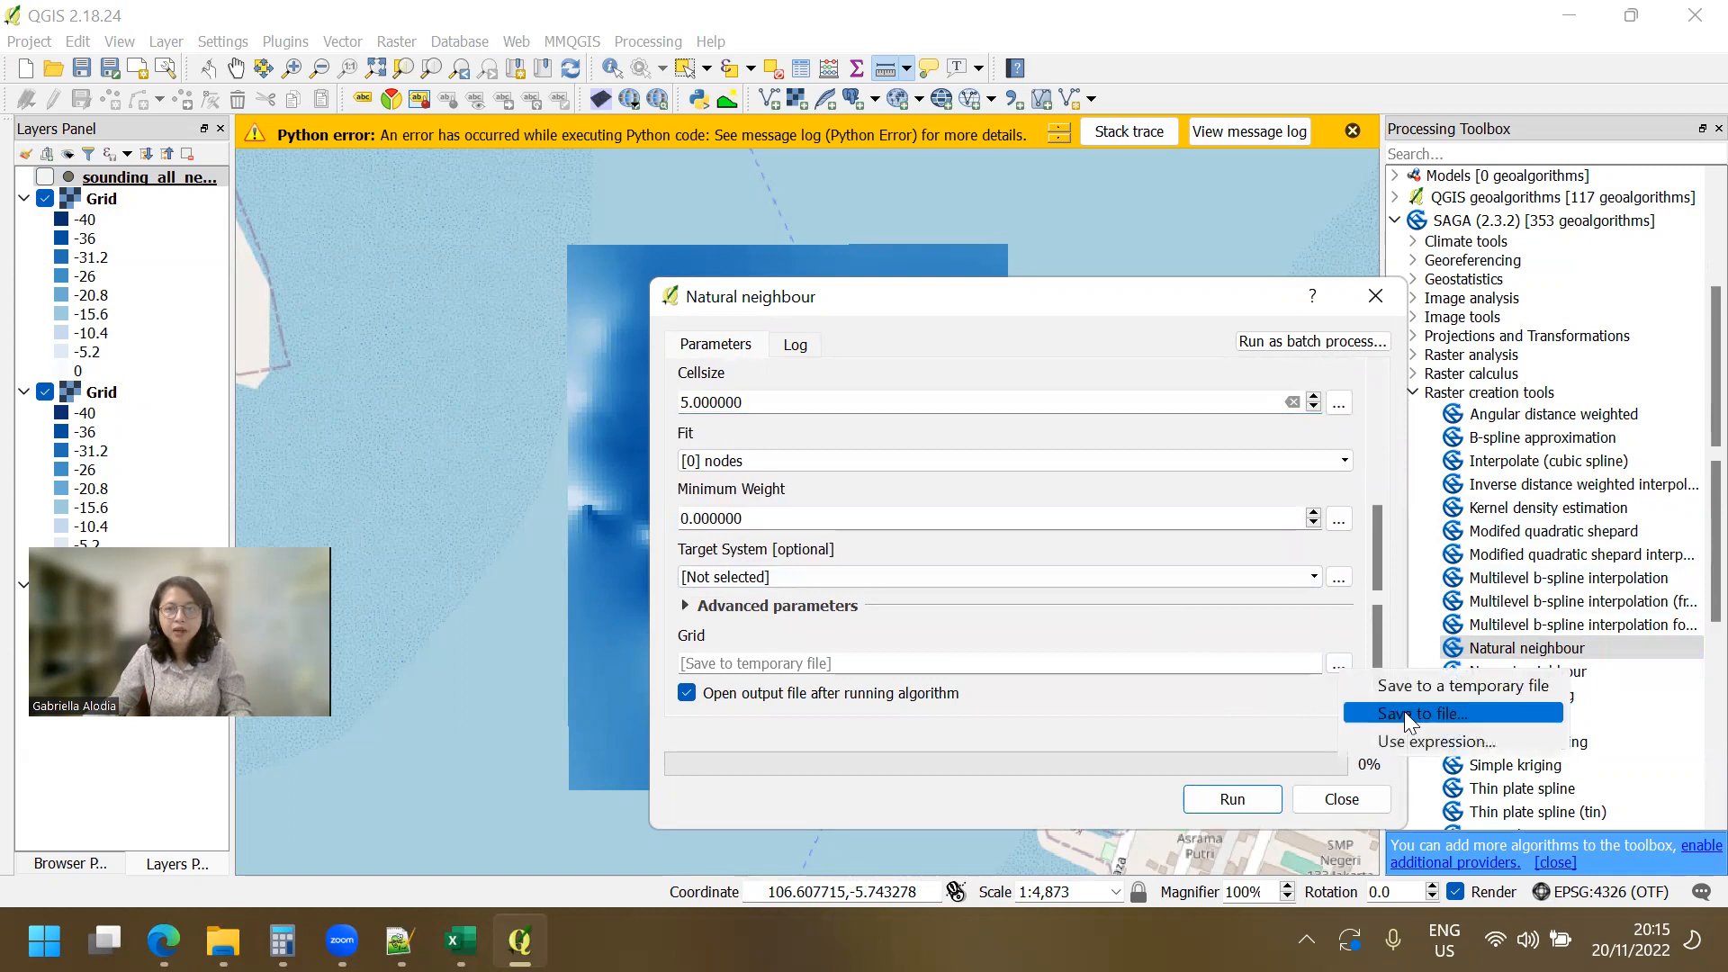
pyautogui.click(1404, 711)
pyautogui.write('grid_')
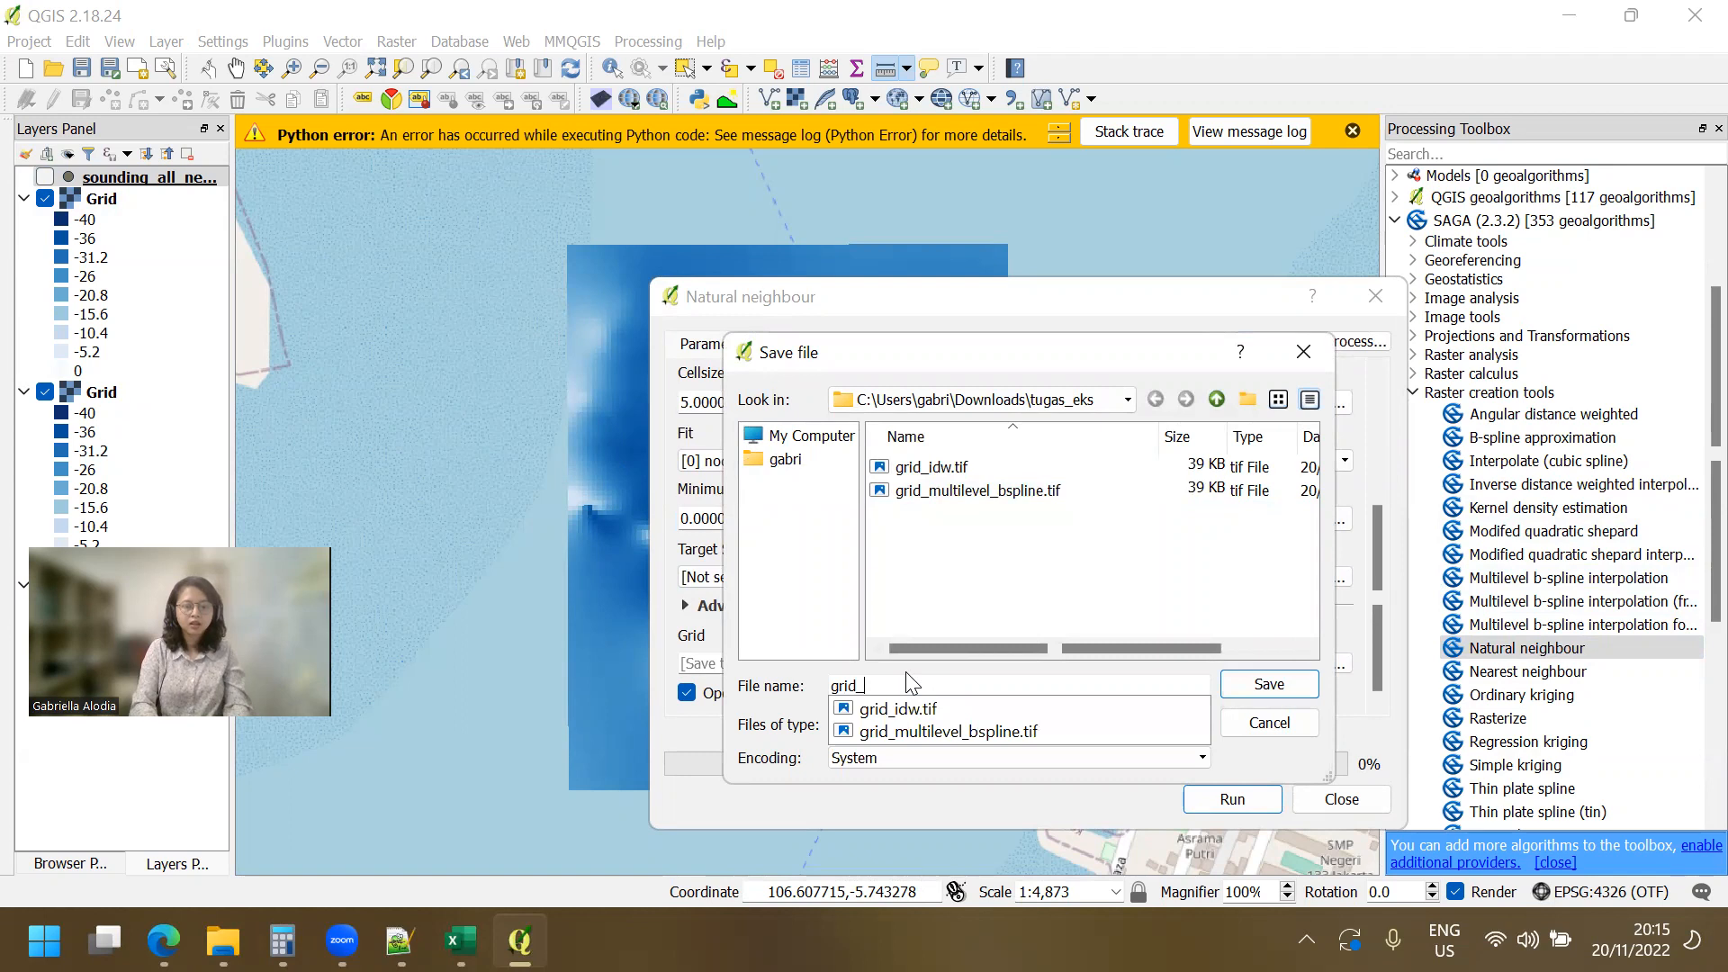
pyautogui.write('nat_neigh')
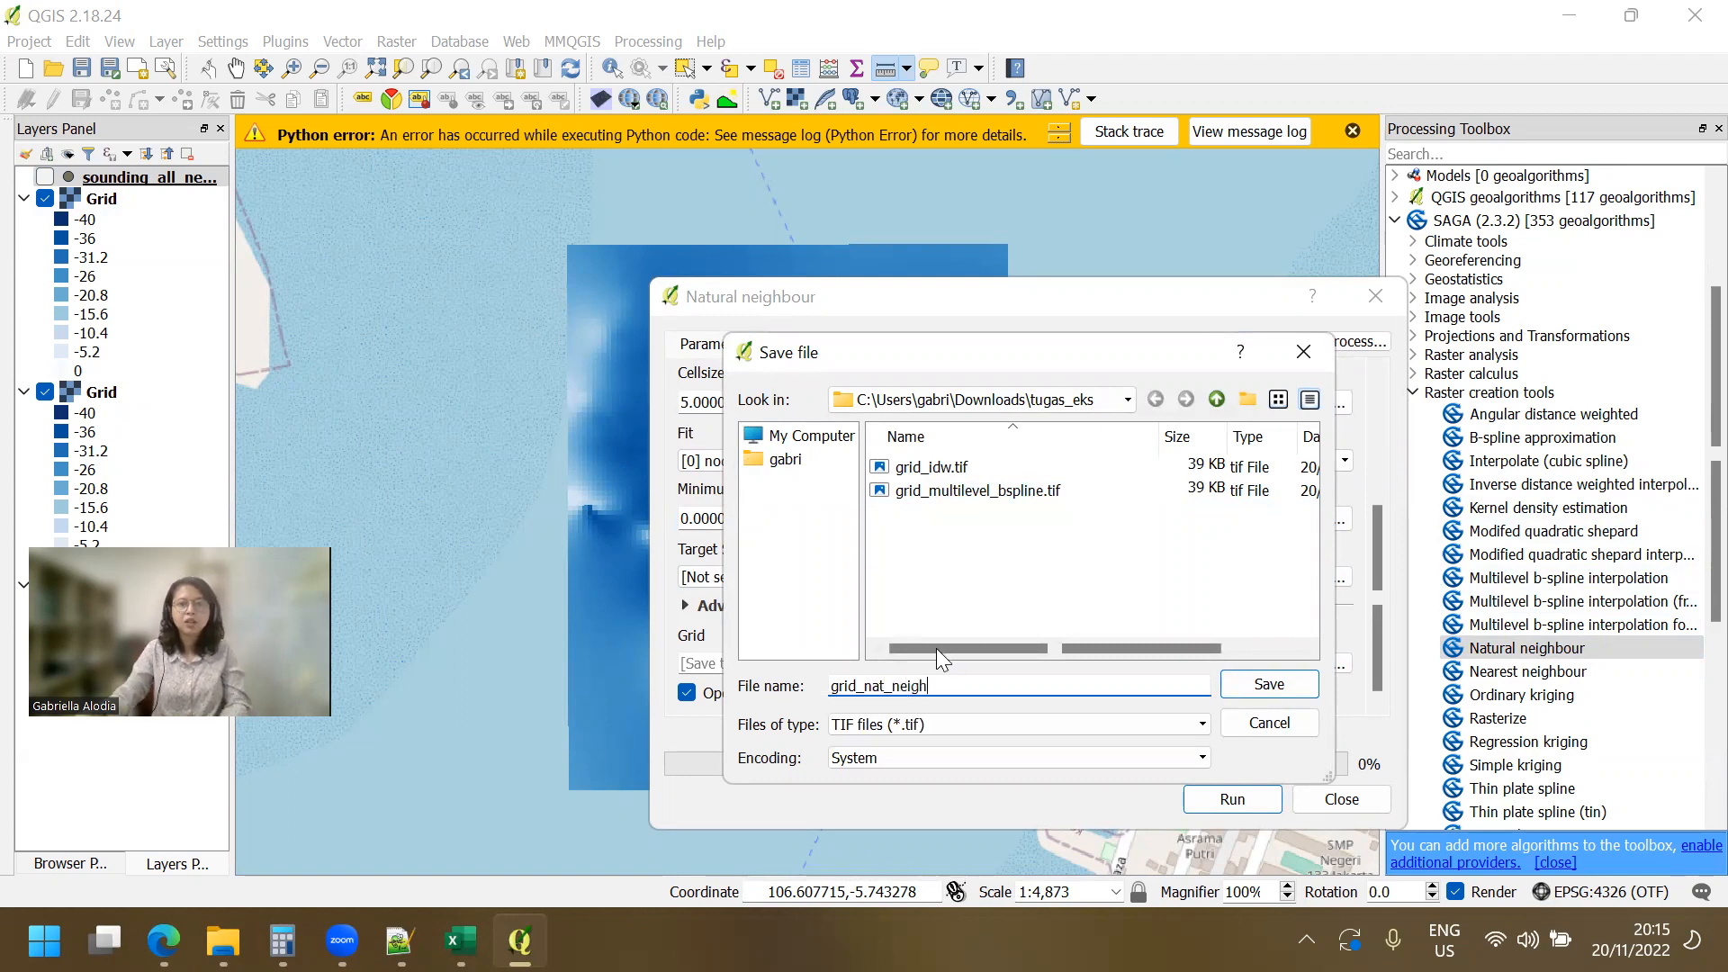
pyautogui.click(1253, 691)
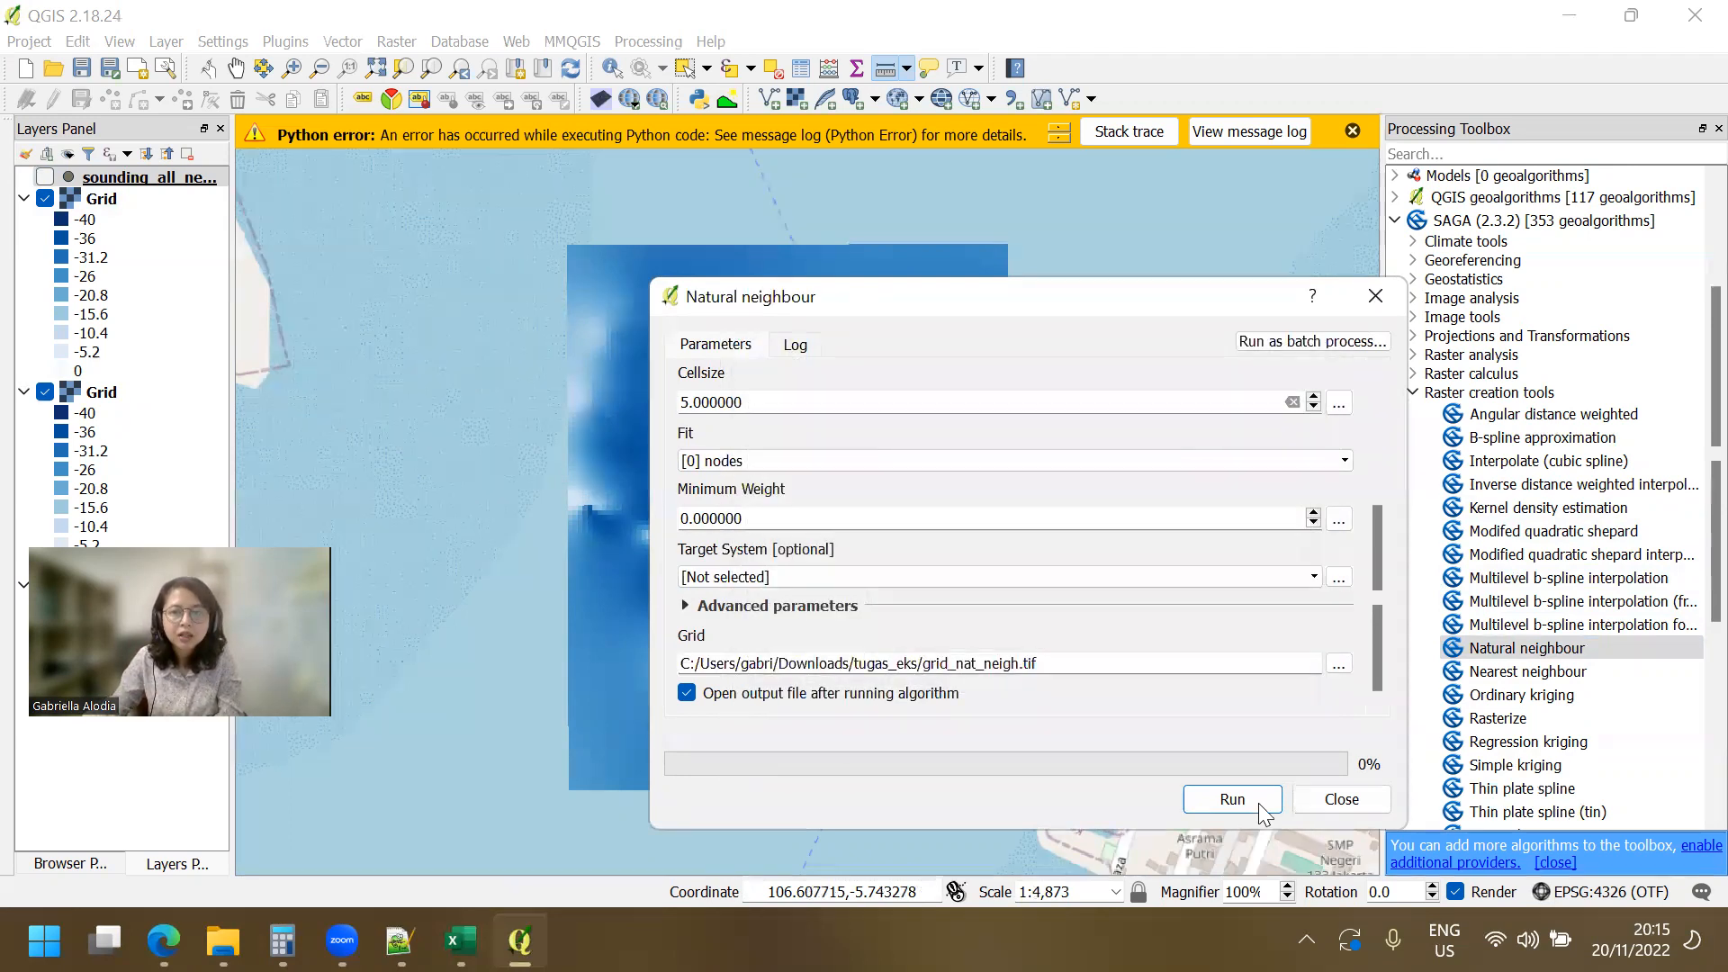
pyautogui.click(1258, 805)
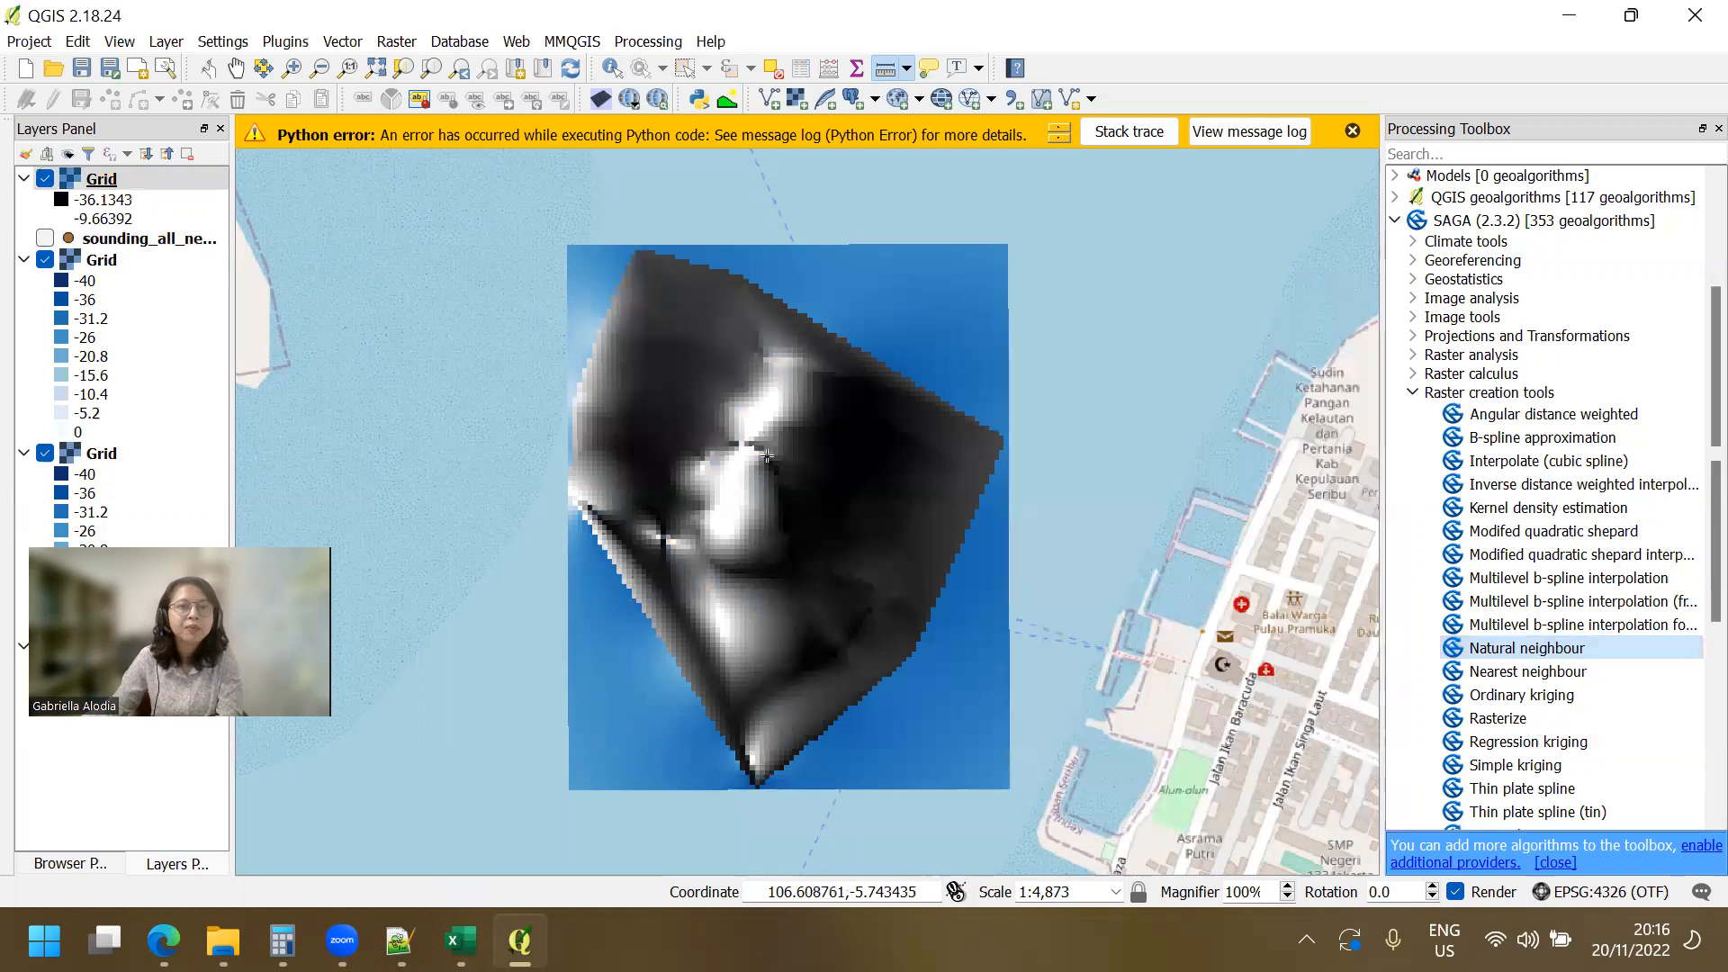
# Move the sounding points above the natural neighbour grid, show them for comparison, and leave them hidden.
pyautogui.moveTo(56, 240); pyautogui.dragTo(94, 180)
pyautogui.click(45, 176)
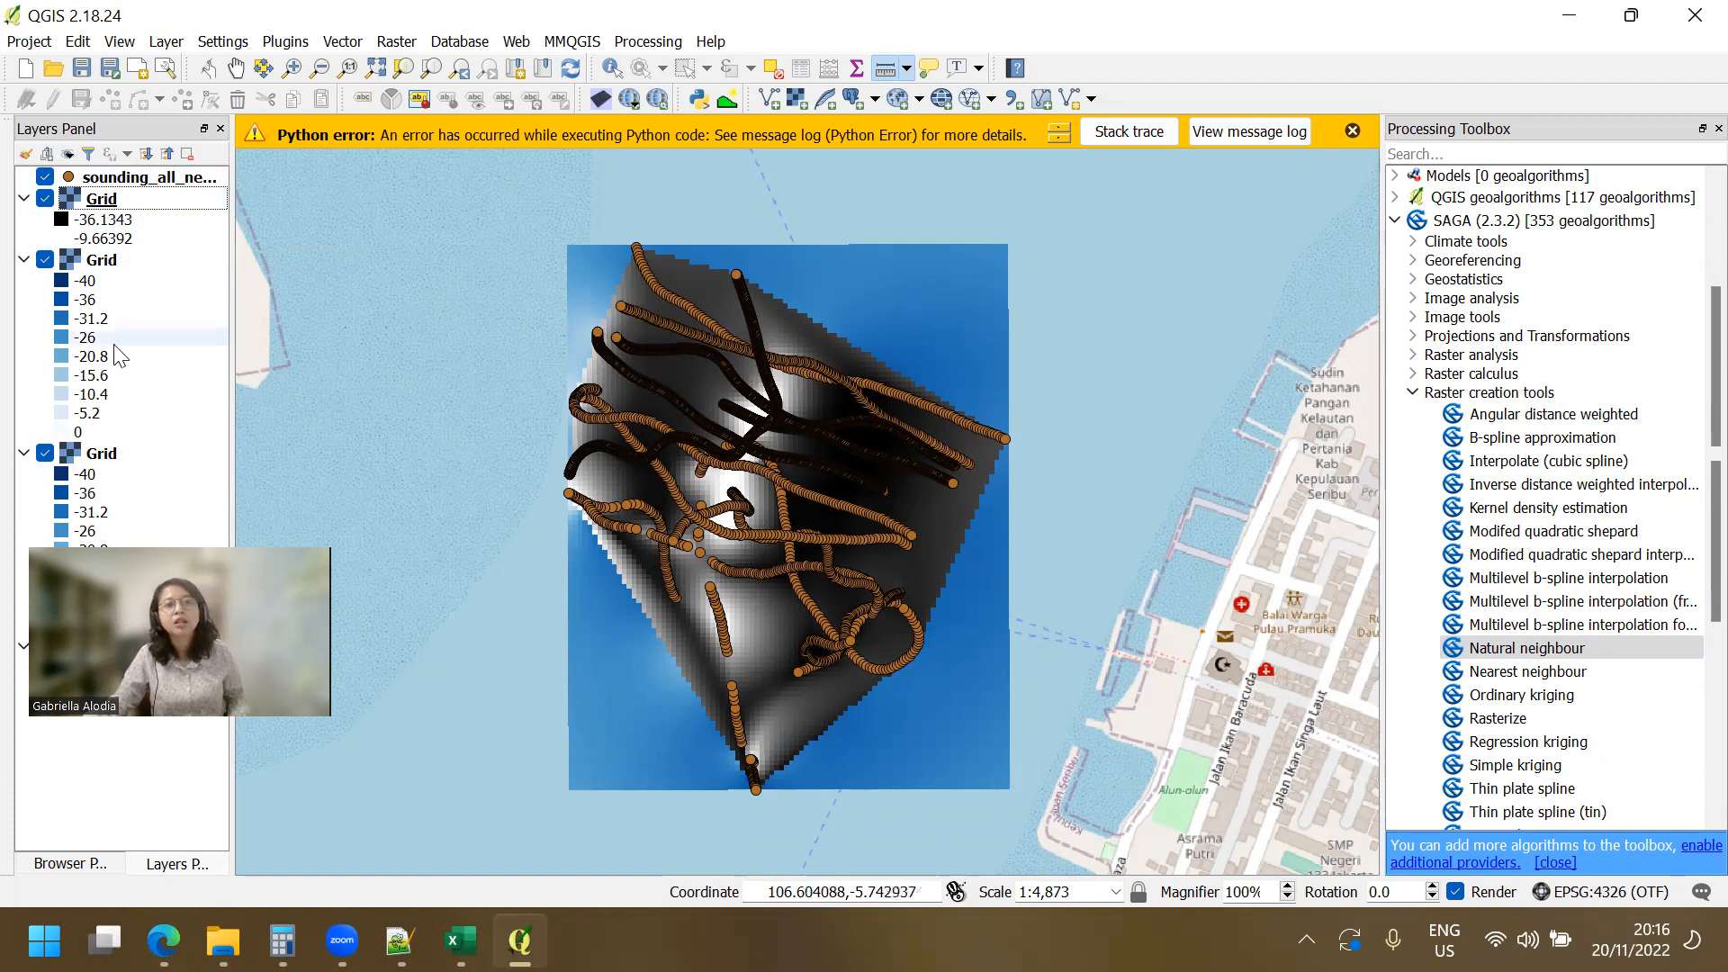
pyautogui.click(45, 176)
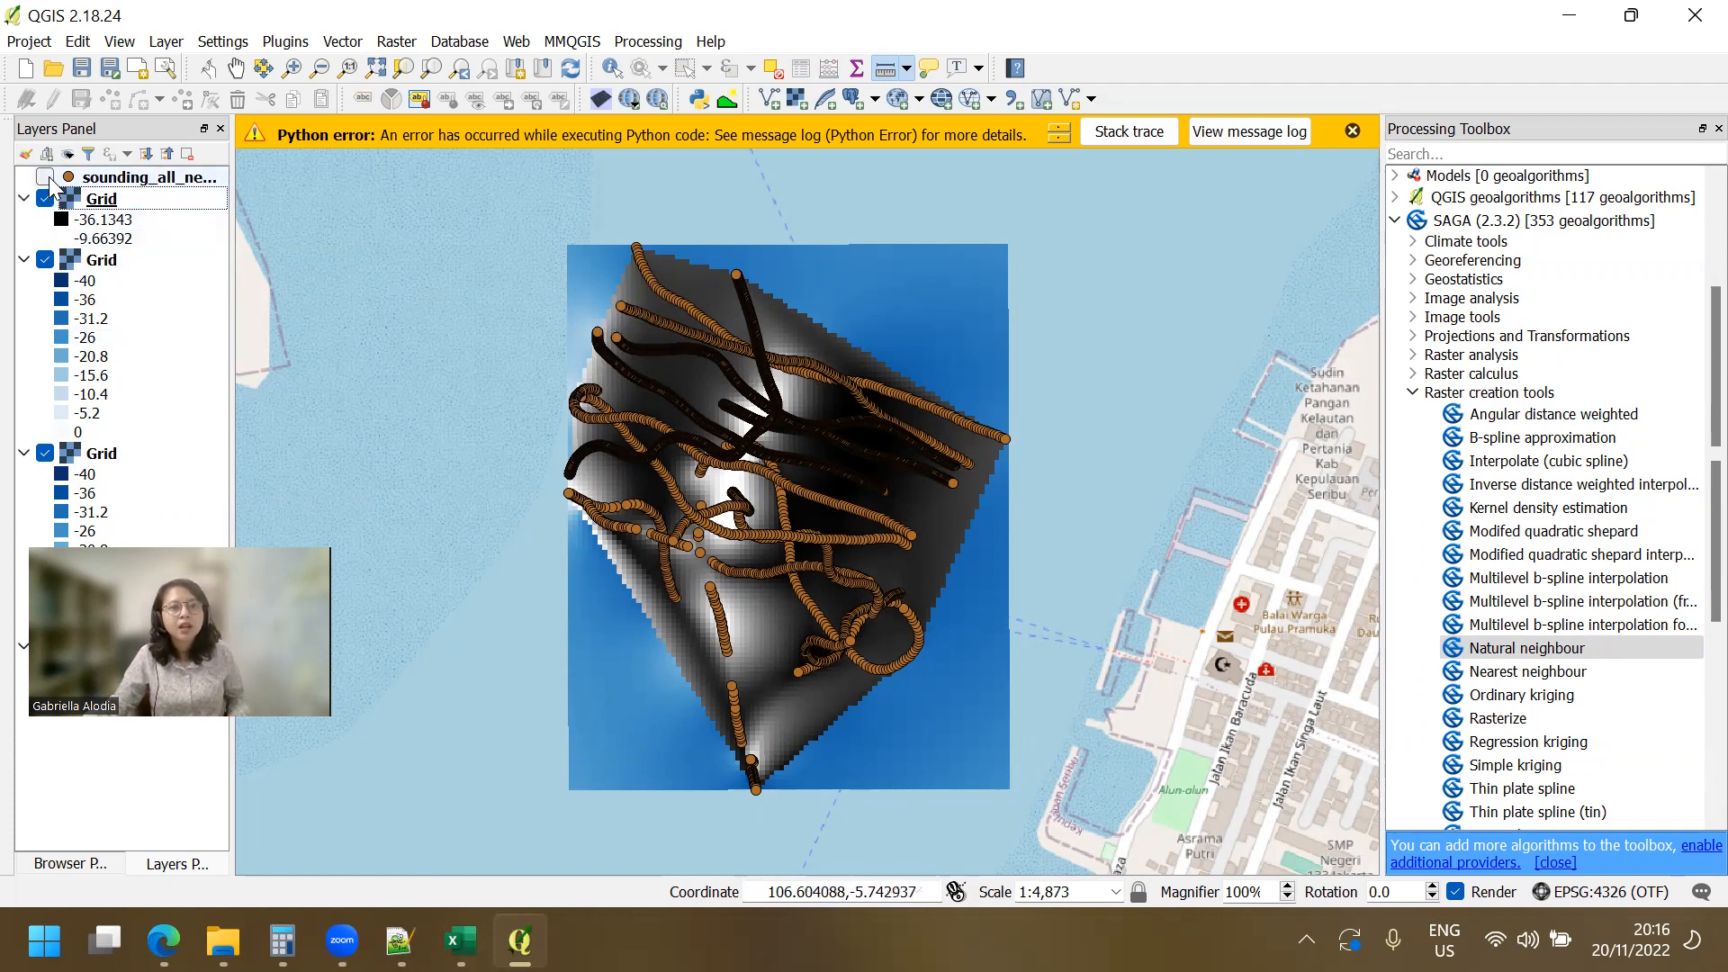
# Copy the b-spline grid's style onto the natural neighbour grid and inspect the restyled surface.
pyautogui.rightClick(133, 258)
pyautogui.moveTo(432, 441)
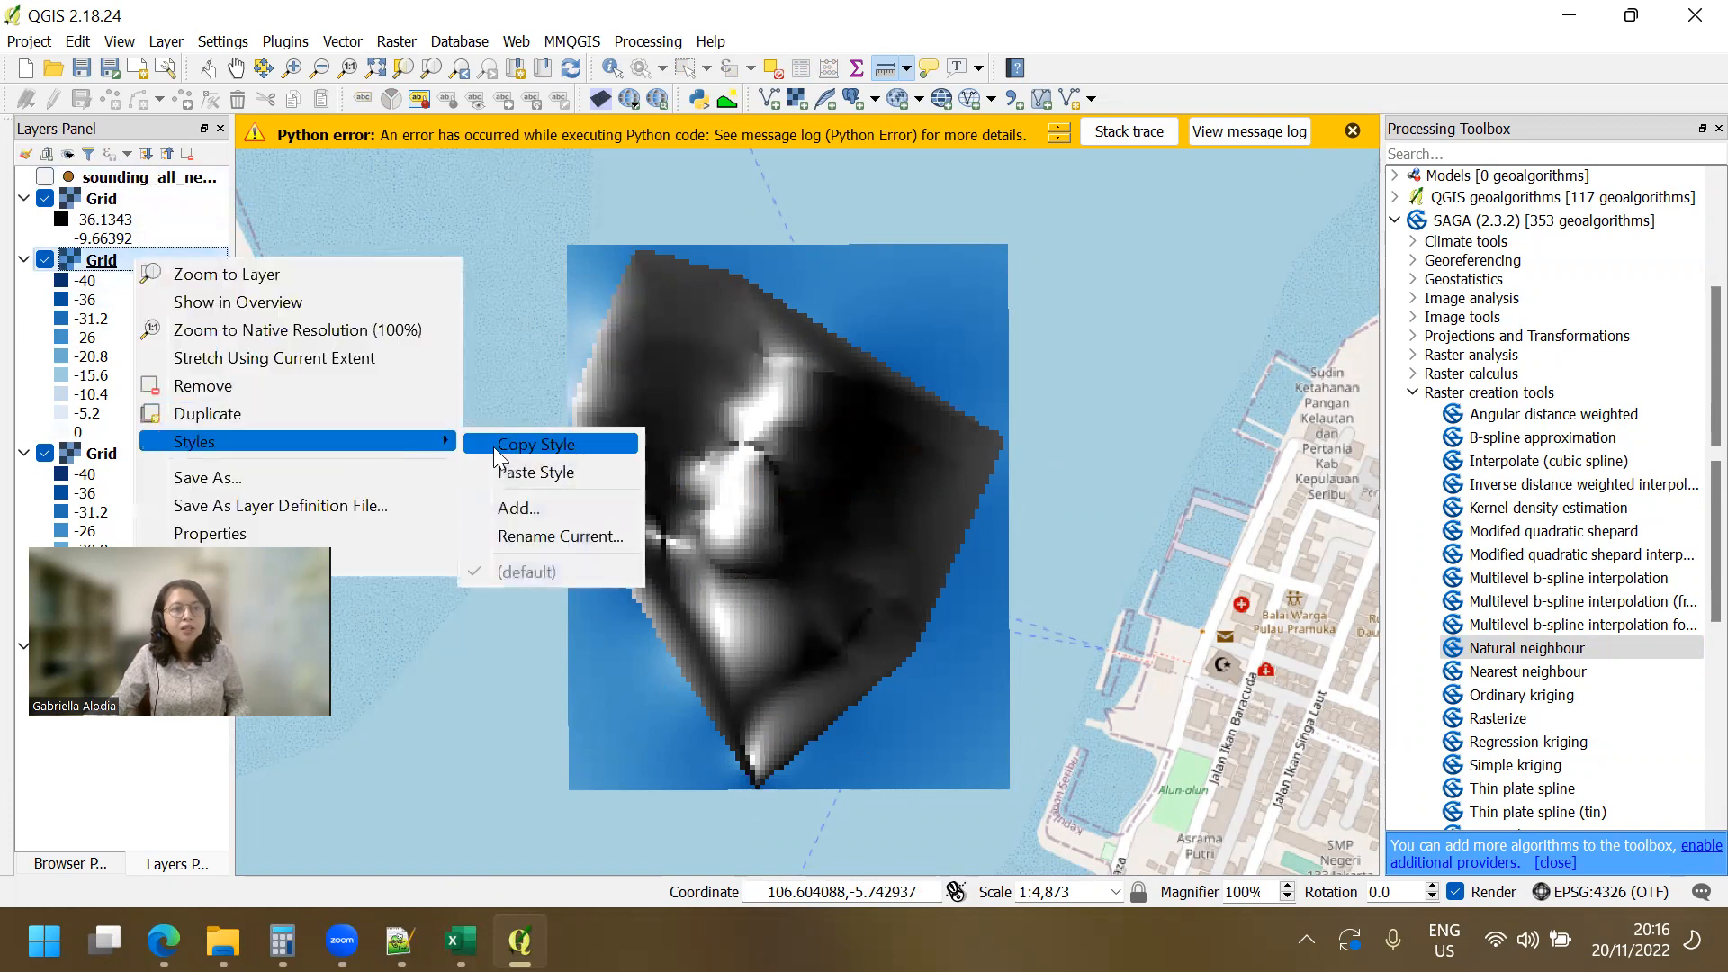
pyautogui.click(494, 450)
pyautogui.rightClick(121, 197)
pyautogui.moveTo(409, 378)
pyautogui.click(457, 406)
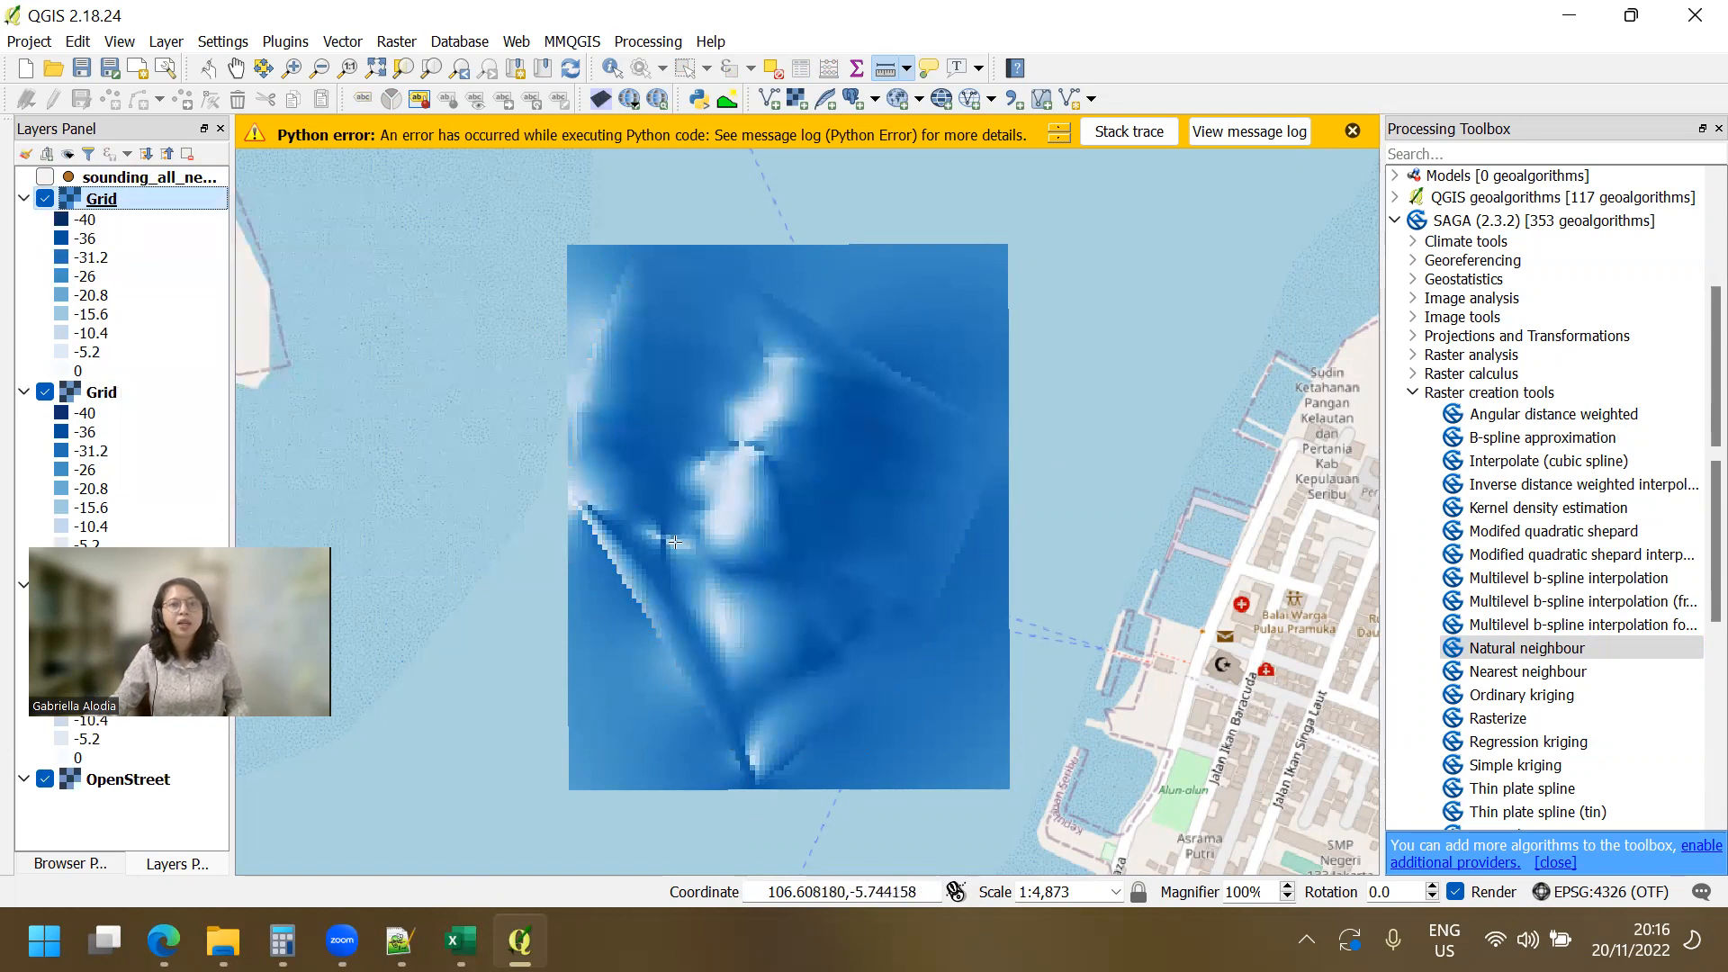
pyautogui.scroll(1, 674, 541)
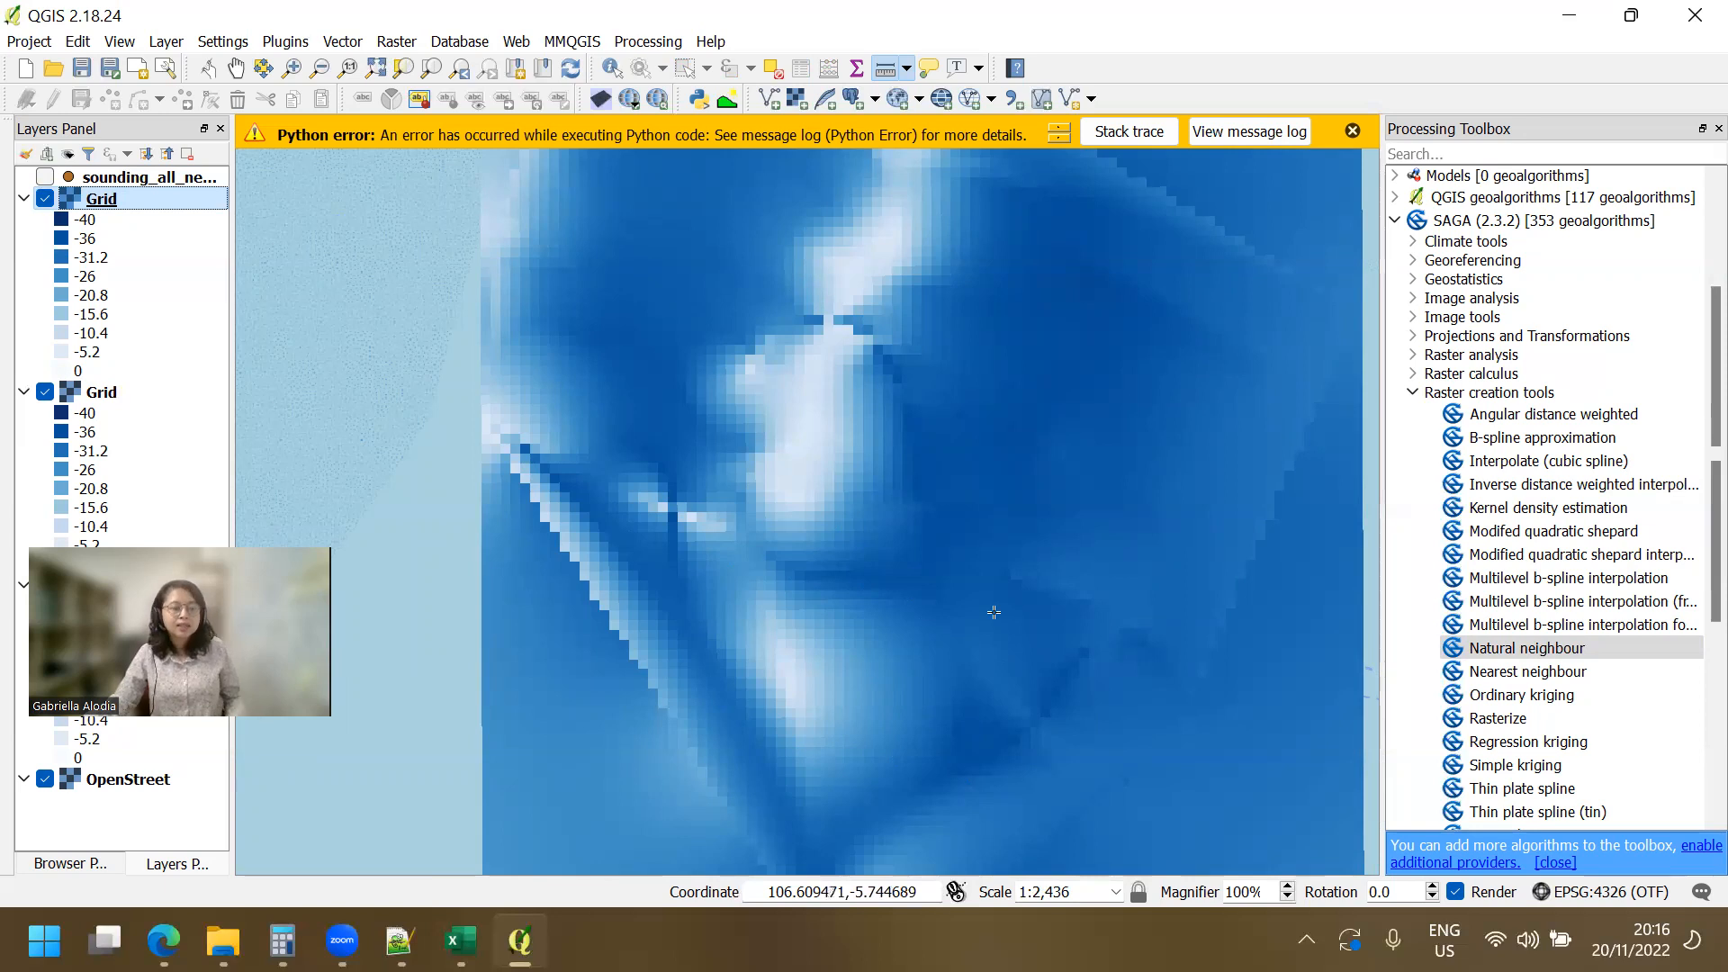
pyautogui.scroll(-1, 1105, 652)
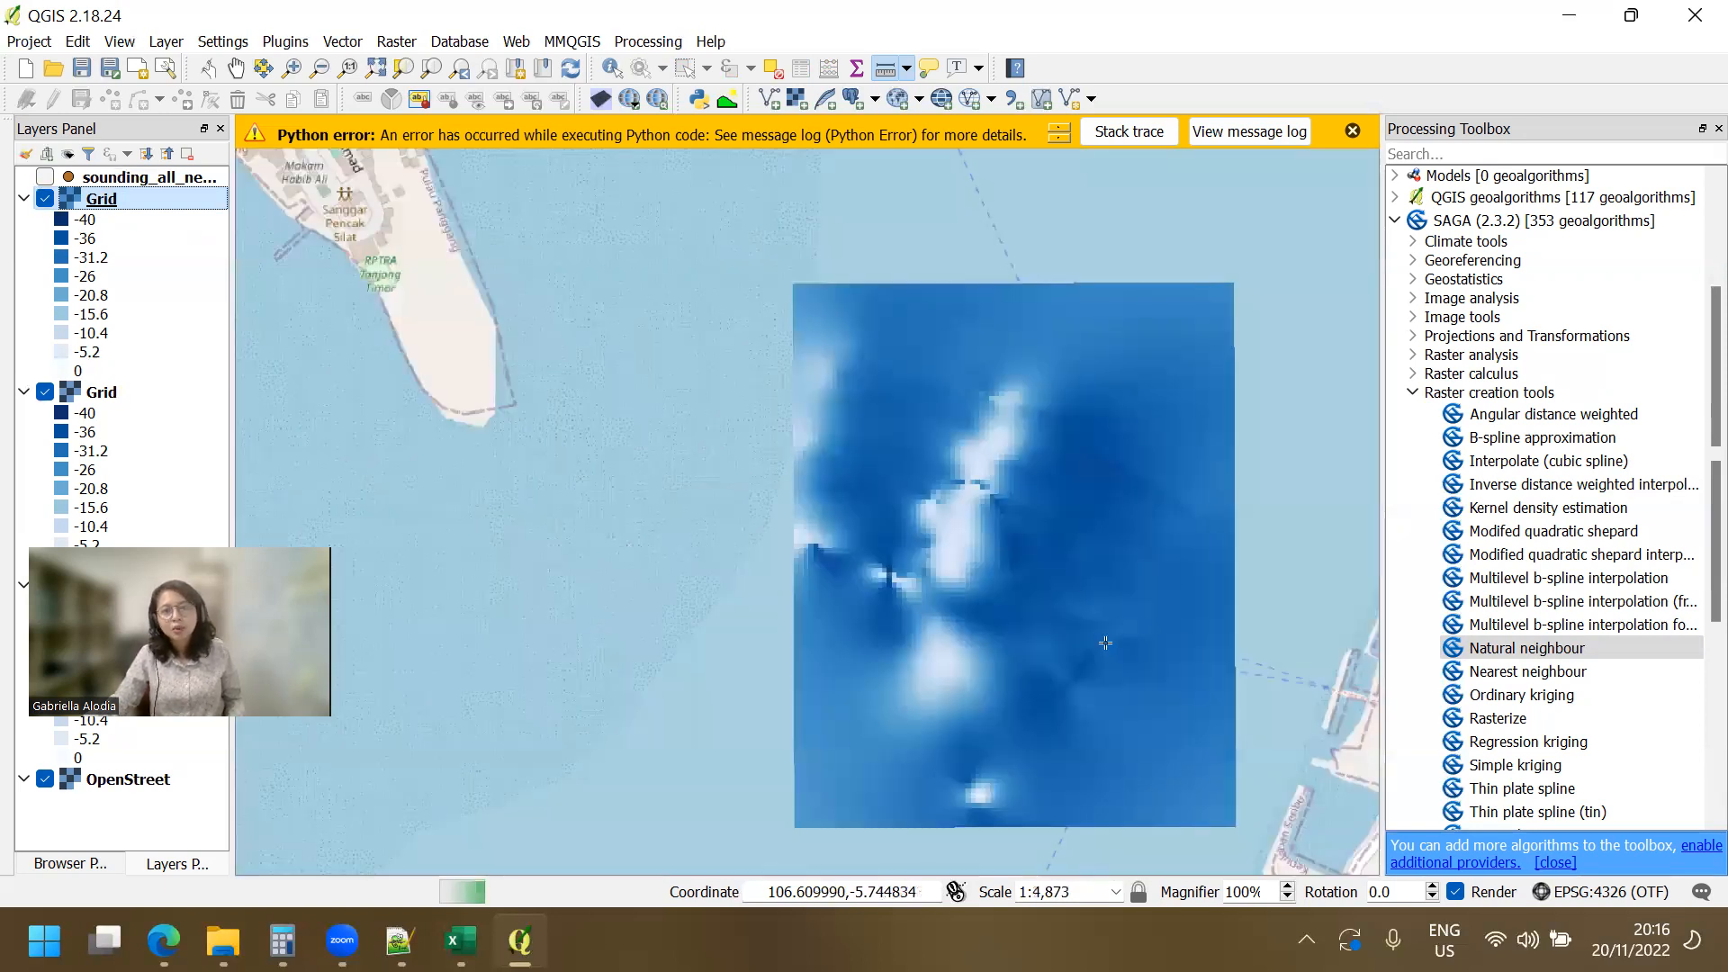